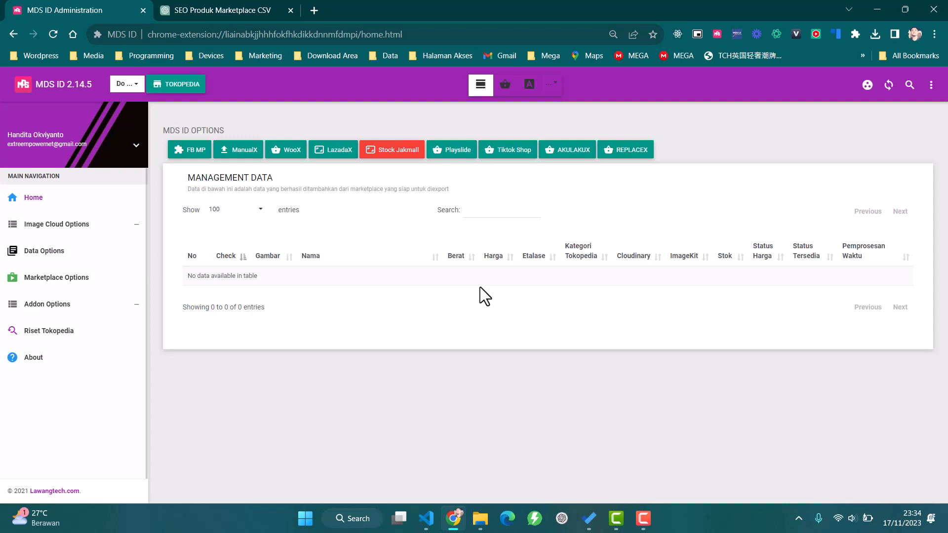
Step: Open shopee.co.id in a new browser tab
left_click(312, 11)
type("shopee.co.id")
key("Return")
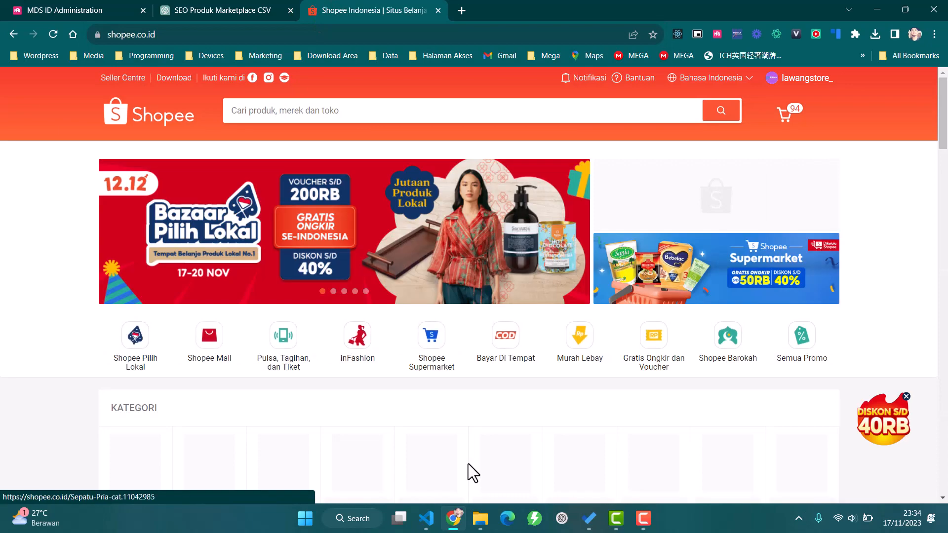
Step: Switch to the win-x64 folder in File Explorer and launch MDS Server 2.10.3 Windows 64 Bit.exe
mouse_move(479, 520)
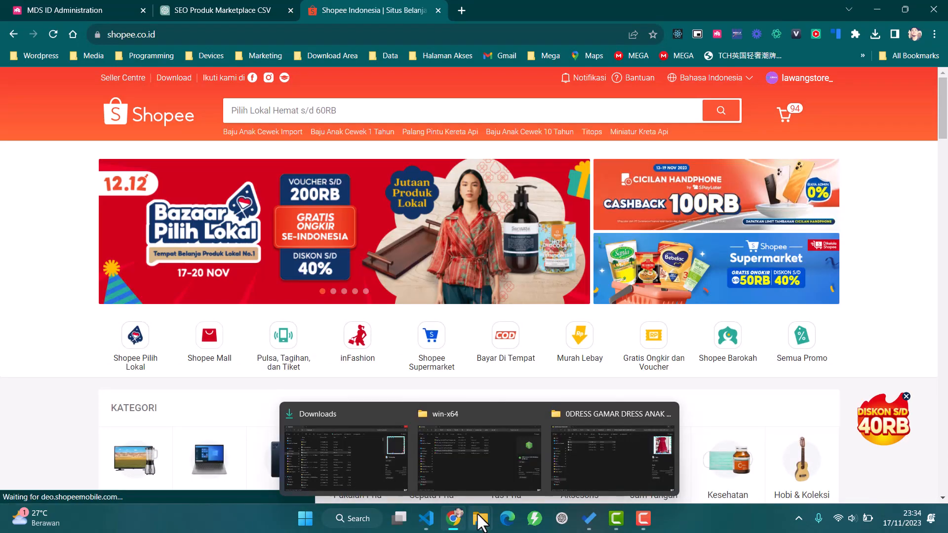
left_click(477, 451)
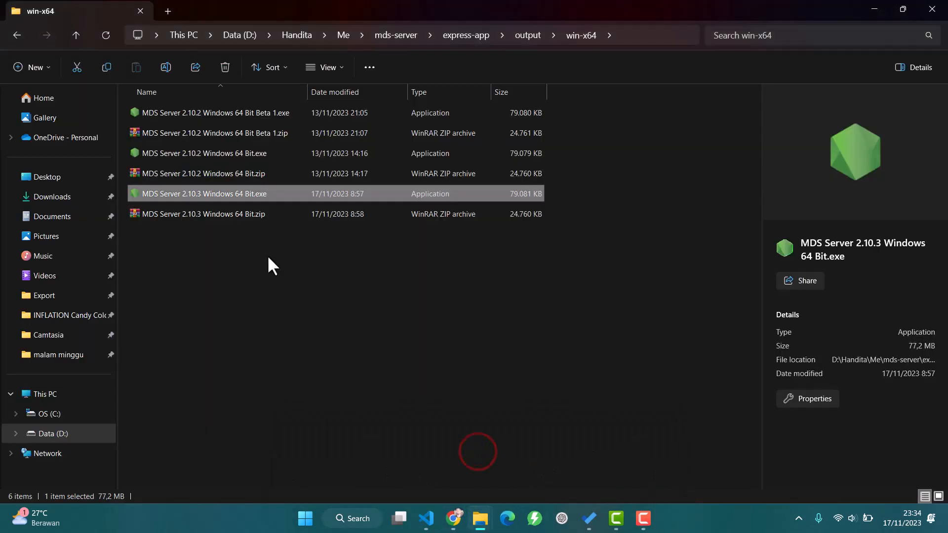
double_click(296, 195)
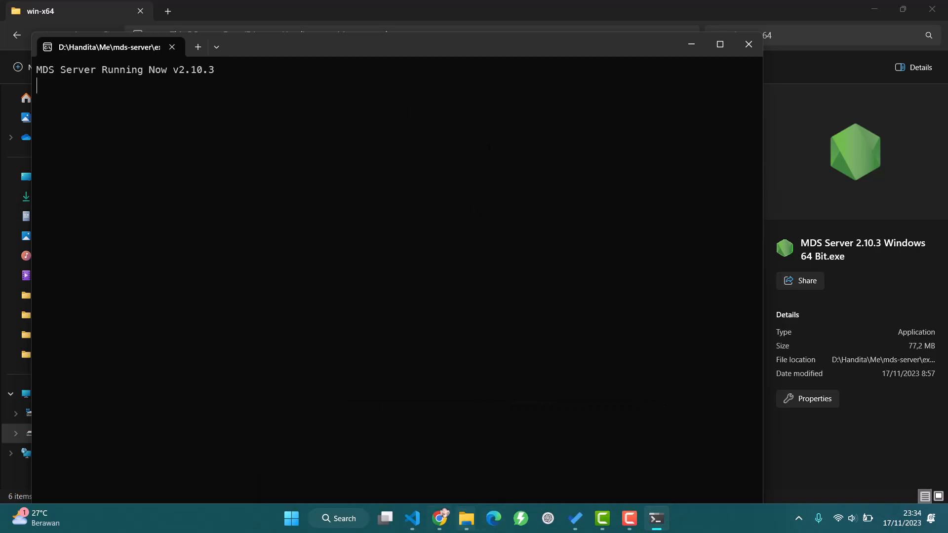
Step: Return to Shopee in Chrome and search for "sepatu anak cewek"
left_click(439, 519)
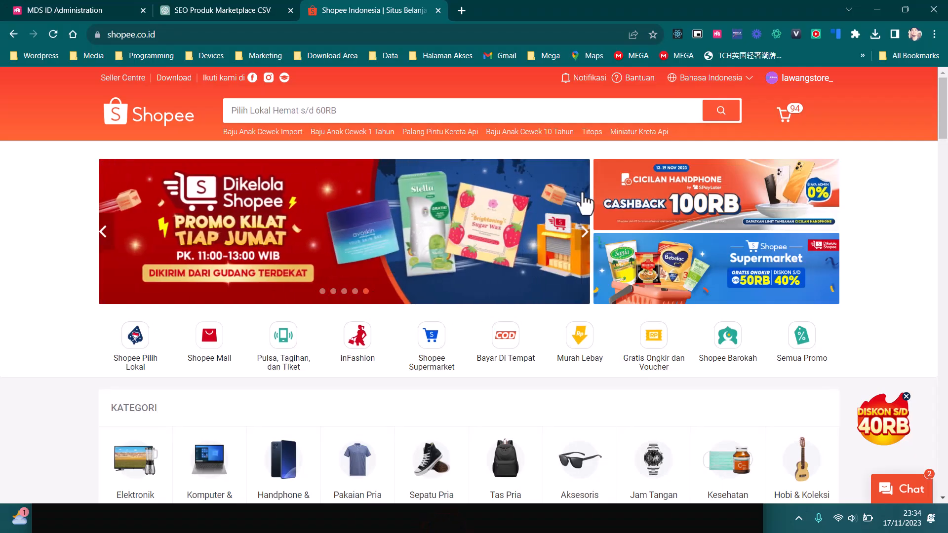
left_click(693, 110)
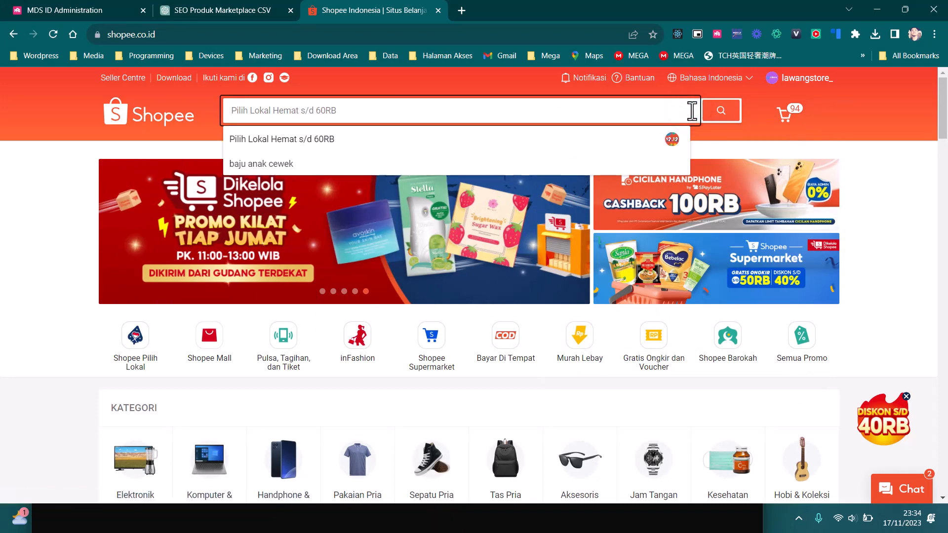
type("se")
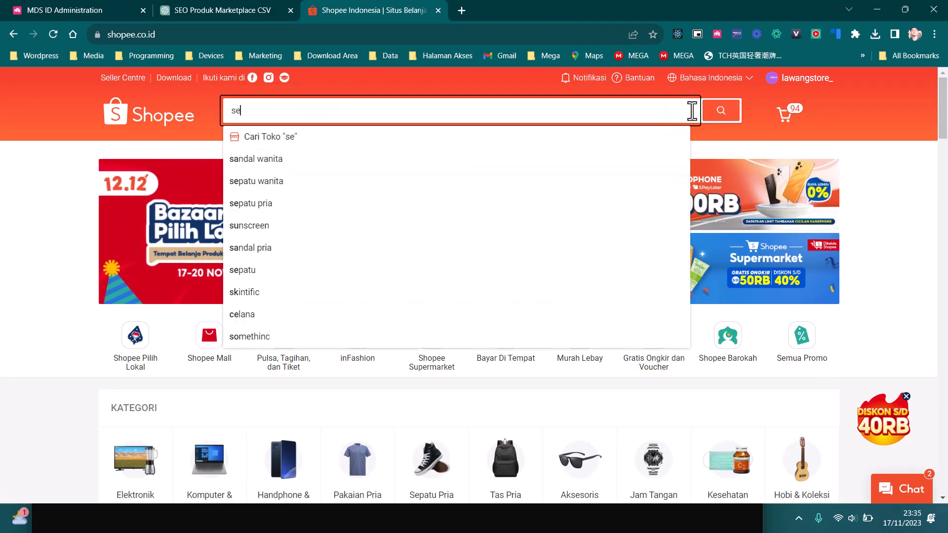
type("patu anak cewek")
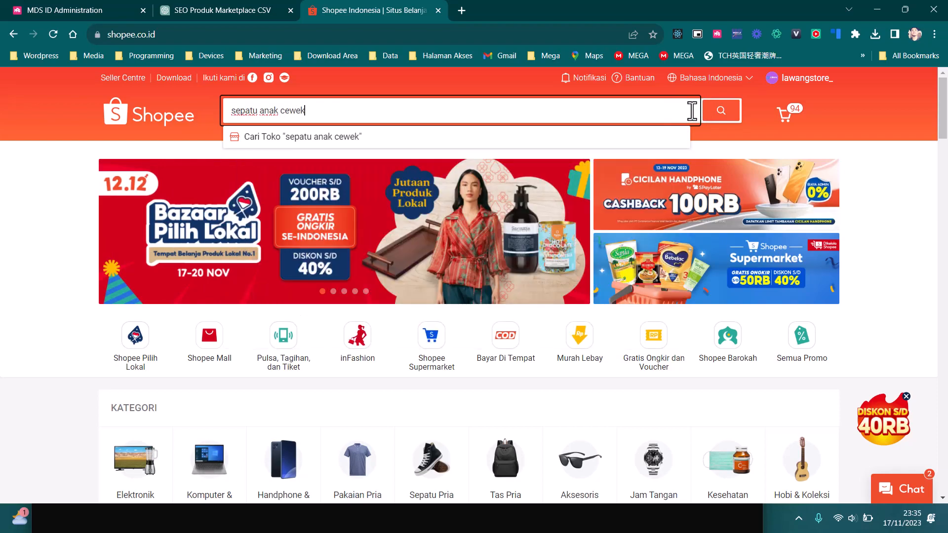
key("Return")
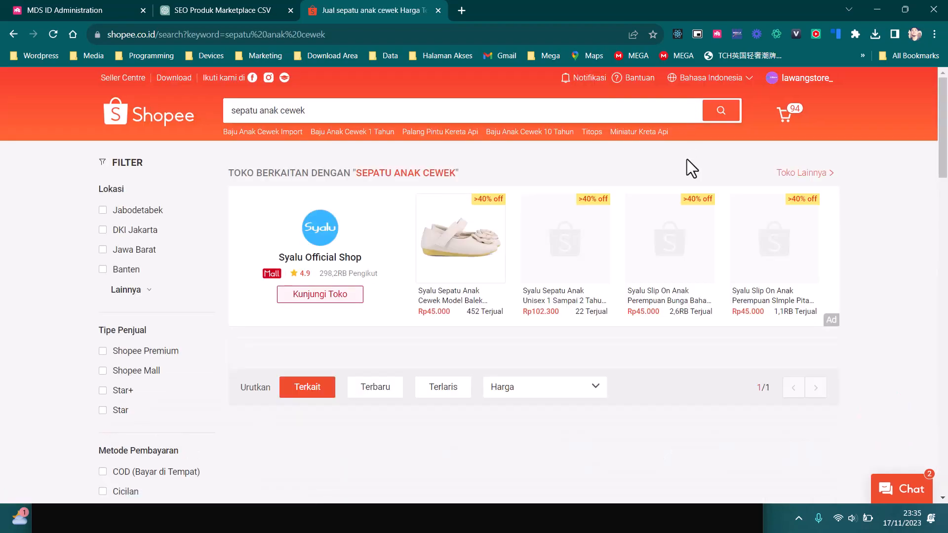
Step: Look through the girls' shoe search results down to the page numbers and back up to the related shop
scroll(687, 159, "down", 6)
scroll(686, 158, "down", 17)
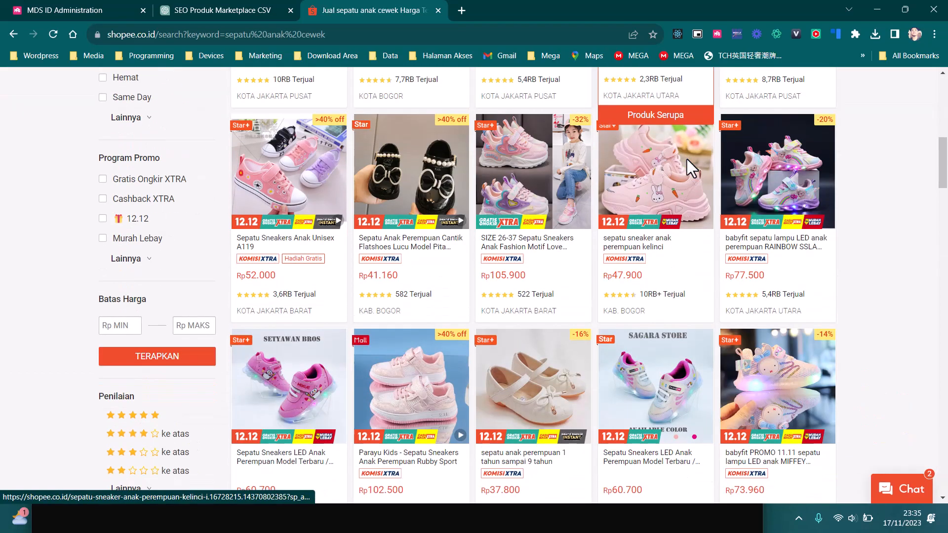
scroll(686, 159, "down", 10)
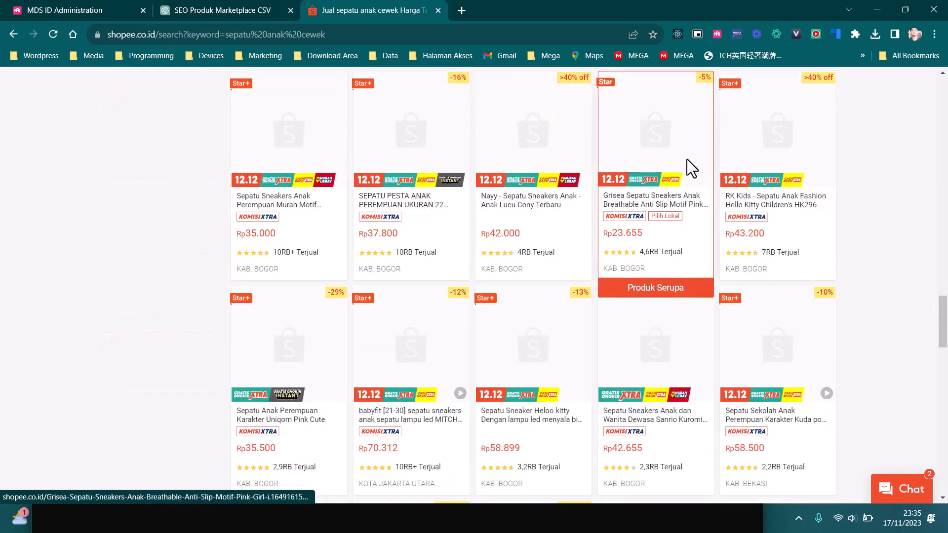
scroll(687, 159, "down", 5)
scroll(687, 159, "down", 4)
scroll(686, 159, "down", 6)
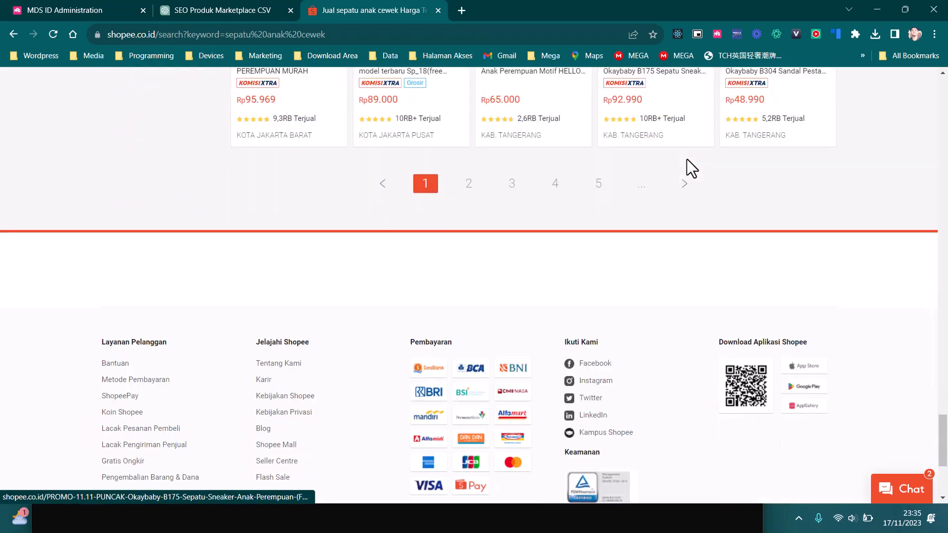
scroll(686, 159, "up", 20)
scroll(686, 159, "up", 5)
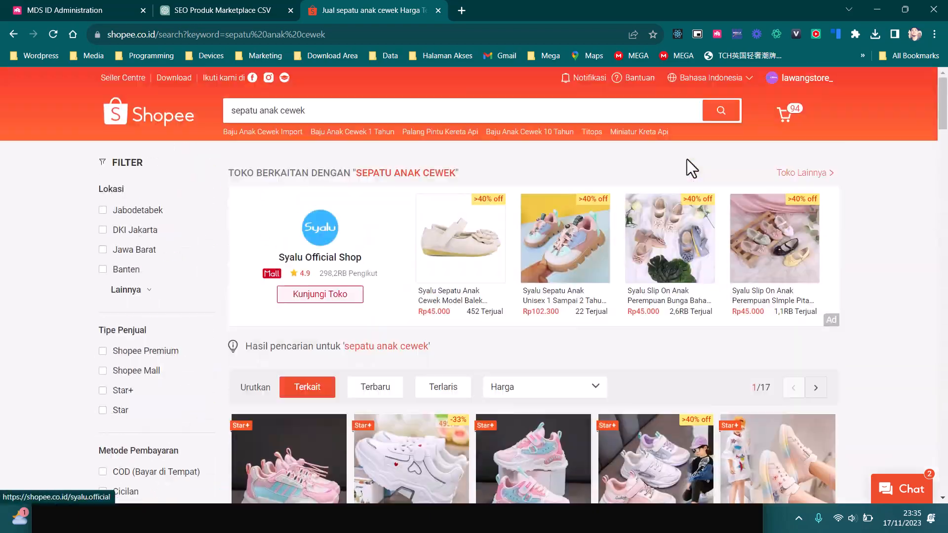
scroll(686, 159, "down", 4)
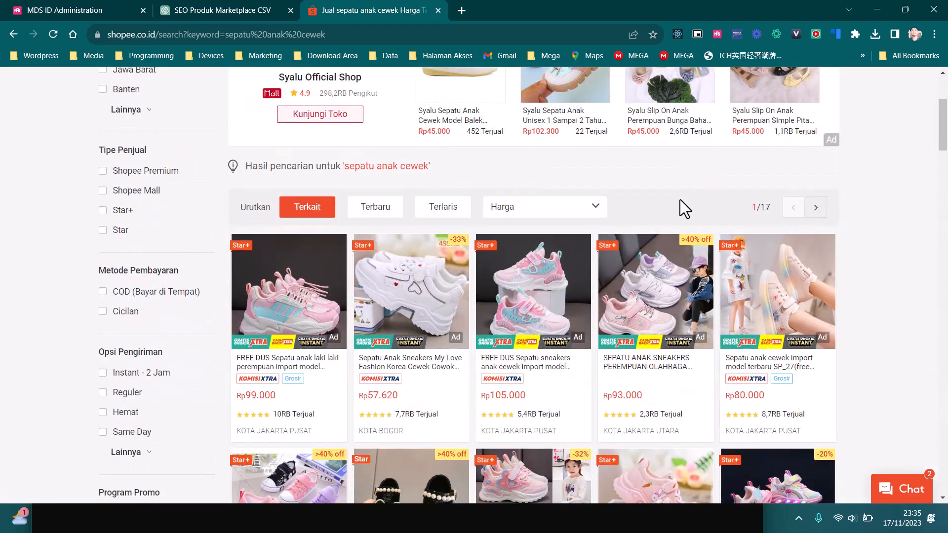
left_click(556, 214)
scroll(561, 227, "down", 5)
scroll(561, 226, "up", 9)
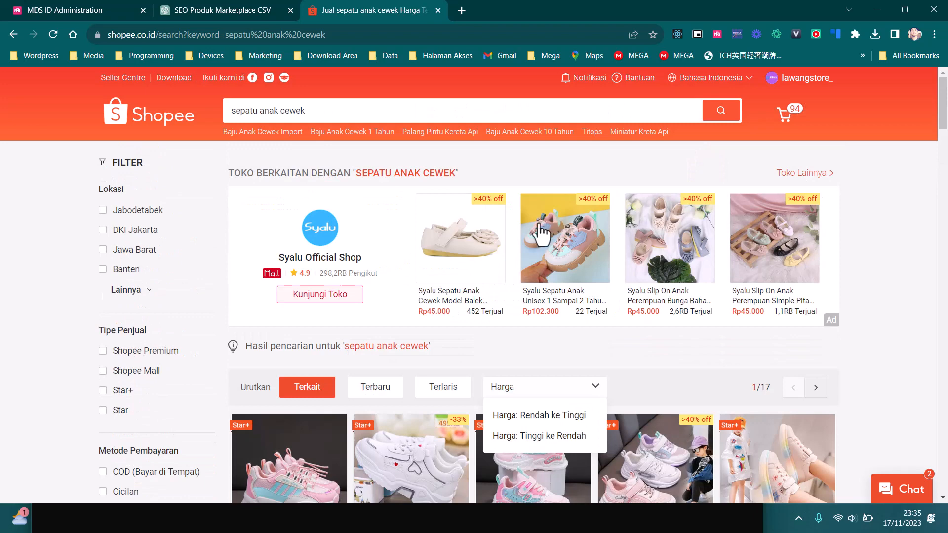
Step: Add the logged-in Shopee account with the MDS ID extension and acknowledge the confirmation
left_click(713, 32)
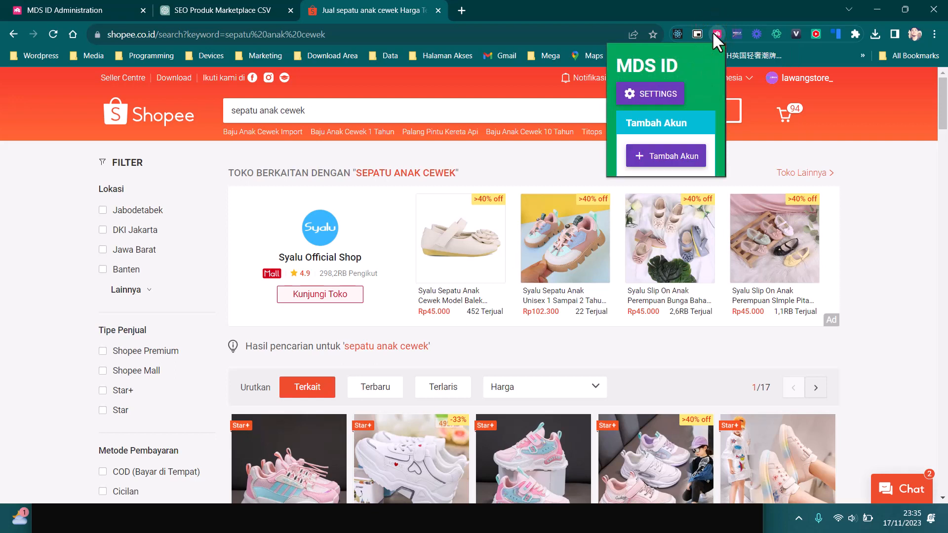
left_click(653, 157)
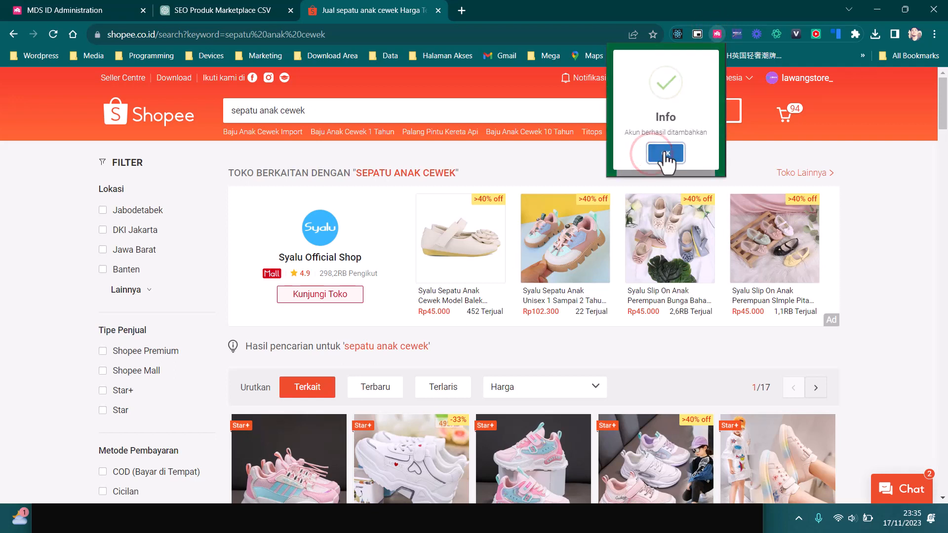
left_click(665, 150)
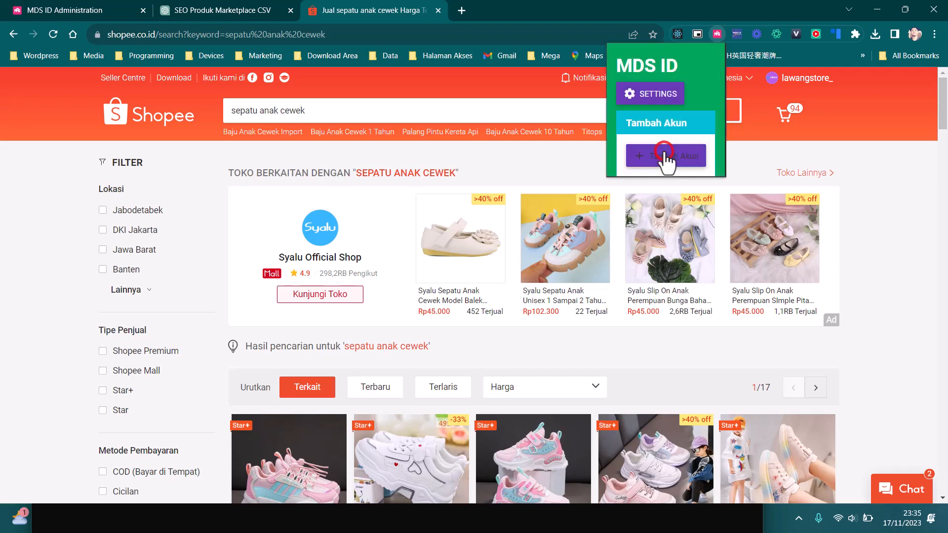
Step: Check the MDS Server console for the account login entry, then return to the Shopee results
left_click(511, 530)
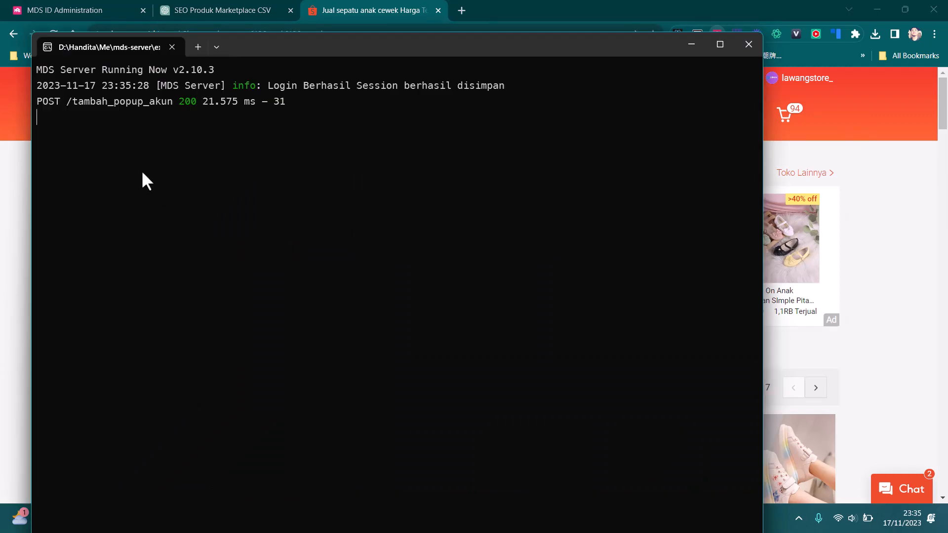
key("alt+Tab")
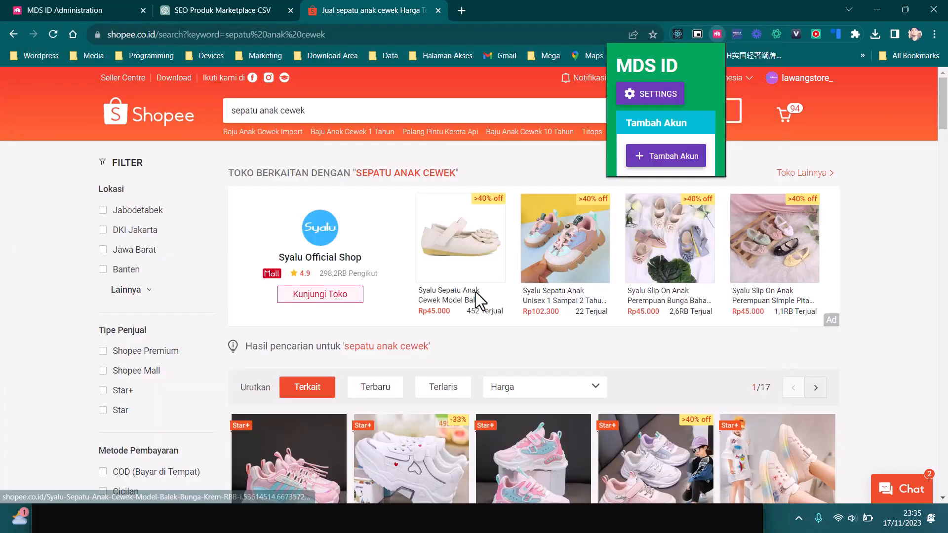
key("super")
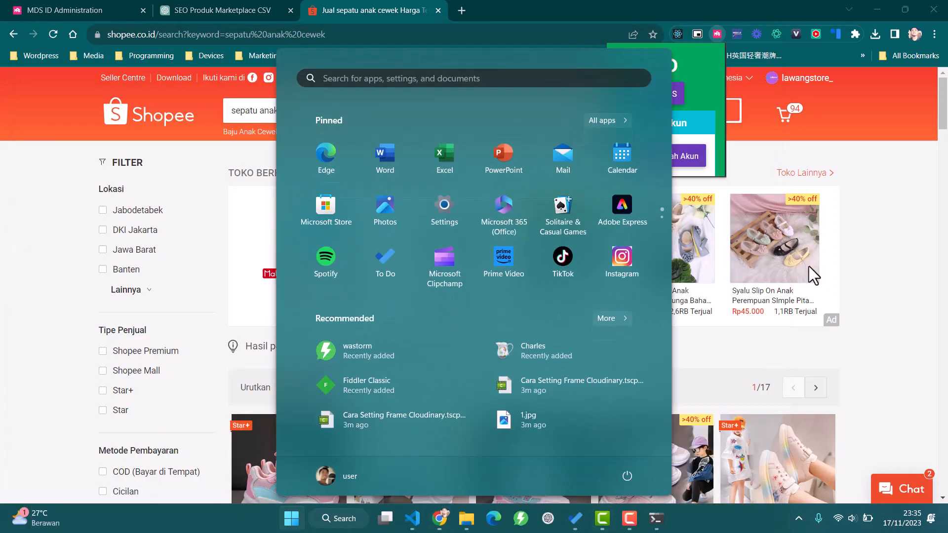
left_click(819, 143)
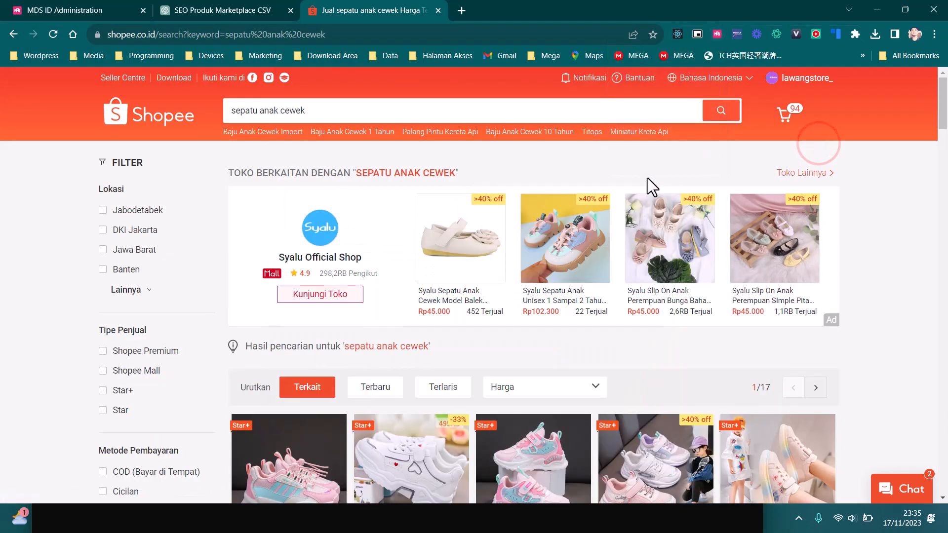
Step: Reload the Shopee search results page for "sepatu anak cewek"
scroll(312, 329, "down", 8)
scroll(312, 328, "down", 8)
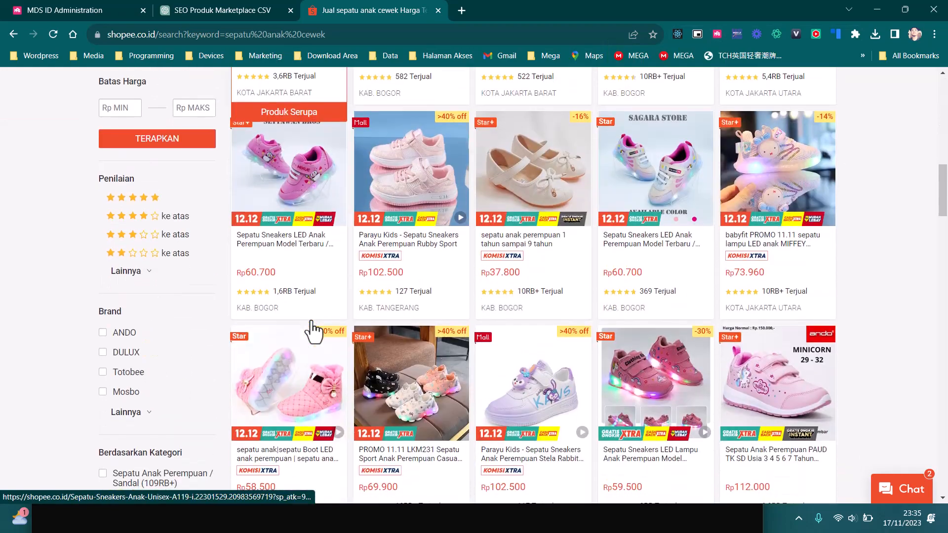
scroll(313, 332, "up", 16)
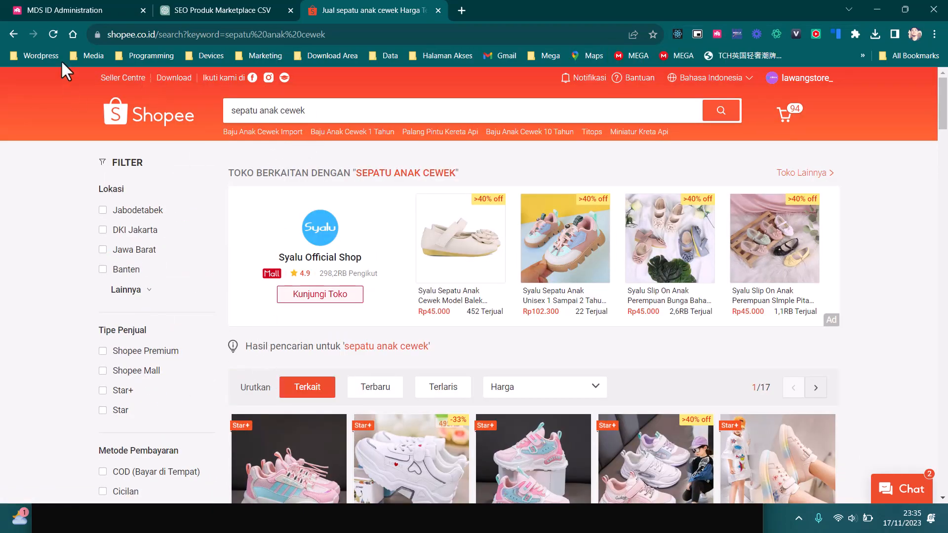
left_click(52, 31)
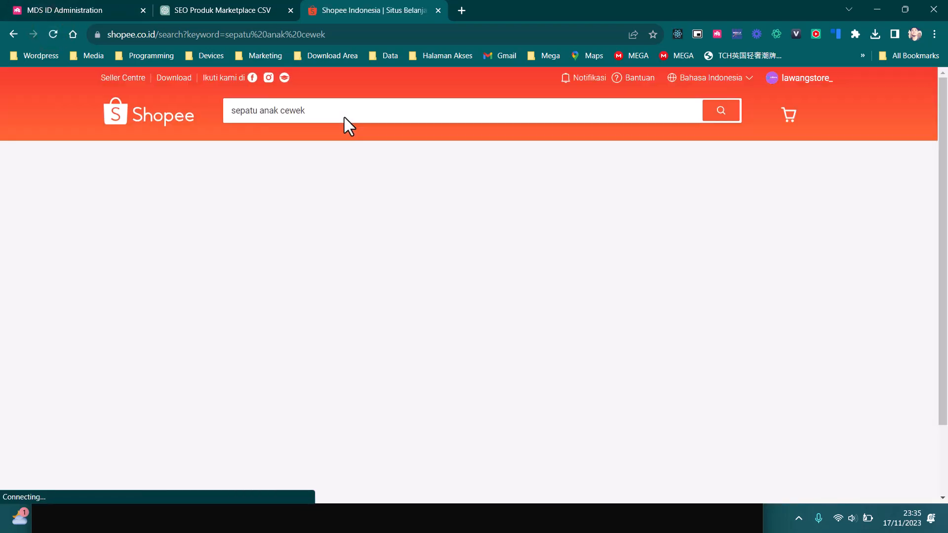
Step: Load the full results page and import all its products into the MDS ID product list without choosing a group
scroll(287, 276, "down", 5)
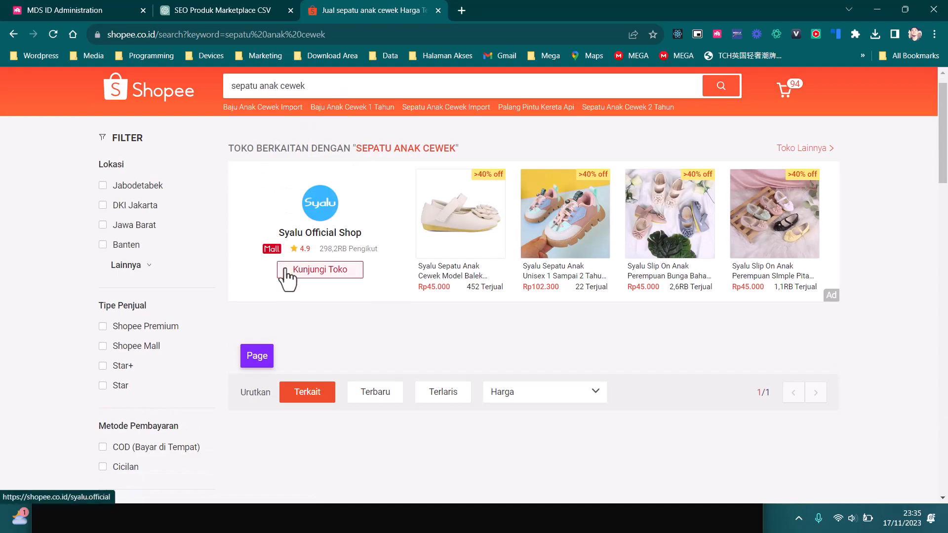
scroll(287, 281, "down", 15)
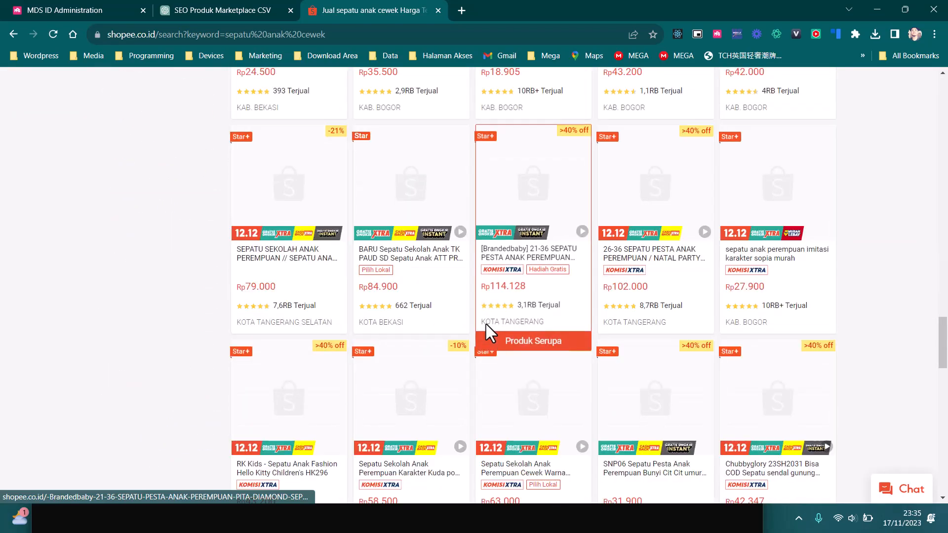
scroll(836, 228, "down", 2)
scroll(836, 229, "down", 5)
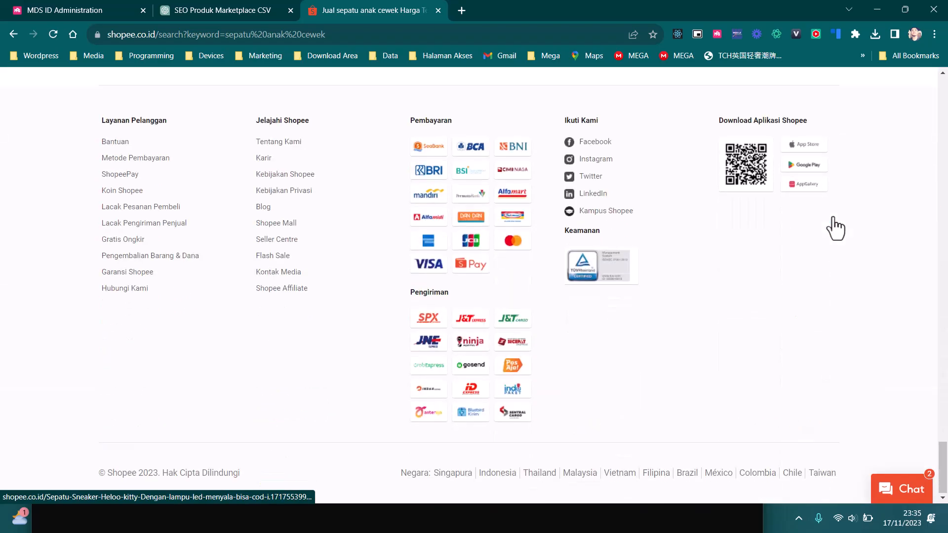
scroll(836, 228, "up", 20)
scroll(836, 228, "up", 6)
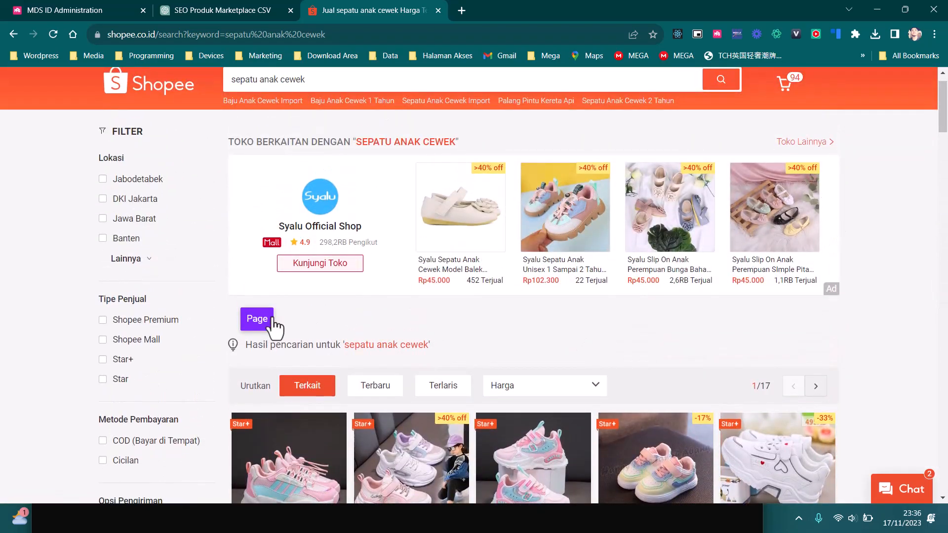
left_click(260, 321)
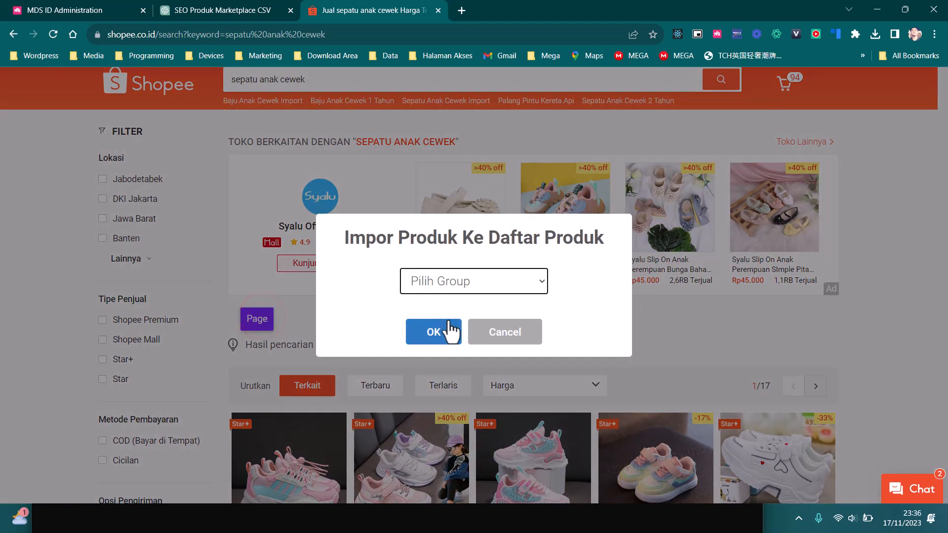
left_click(449, 336)
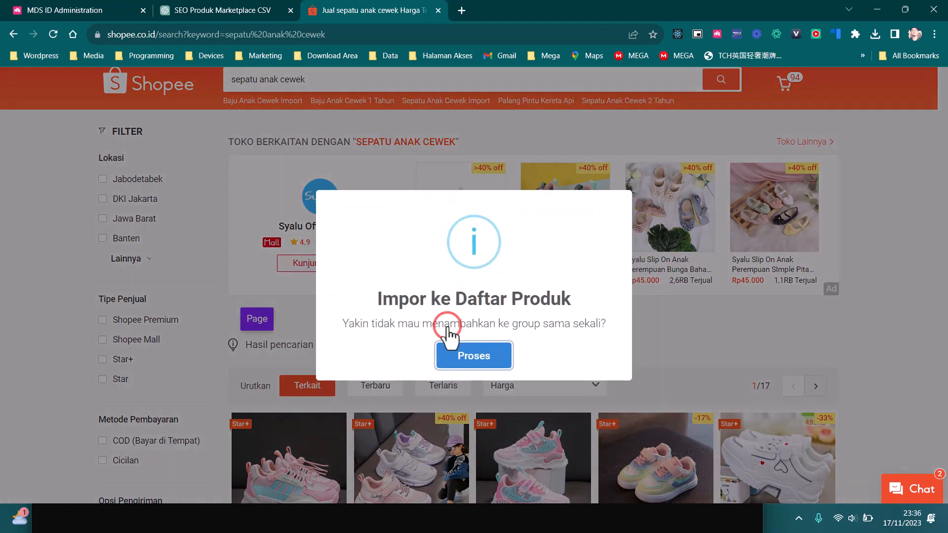
left_click(477, 364)
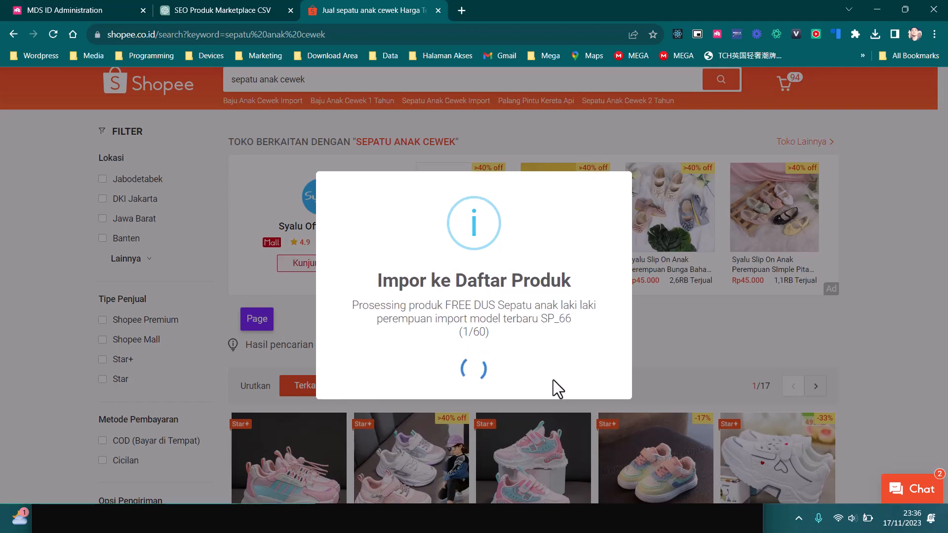
Step: Check the MDS Server console during the import and bring up the automated Chrome window that opens the Shopee product pages
key("alt+Tab")
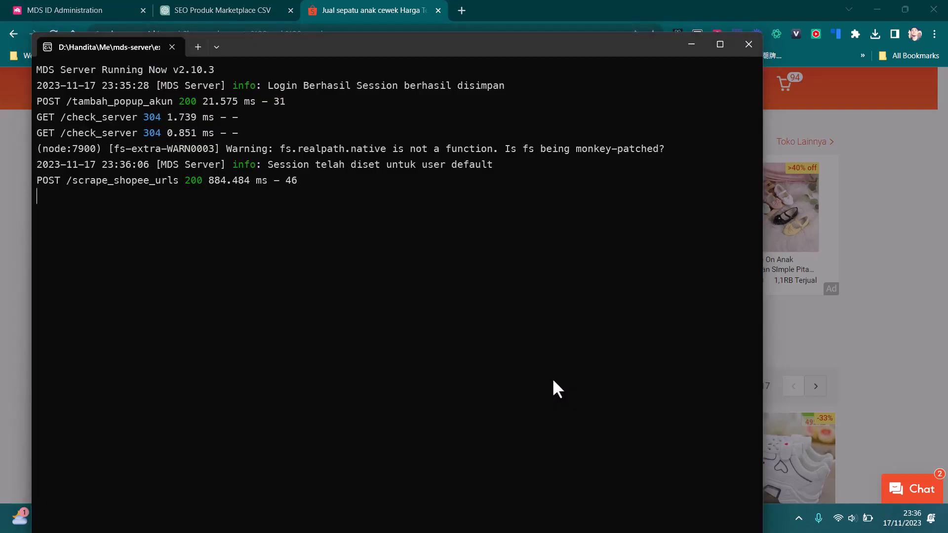
key("alt+Tab")
key("alt+Tab")
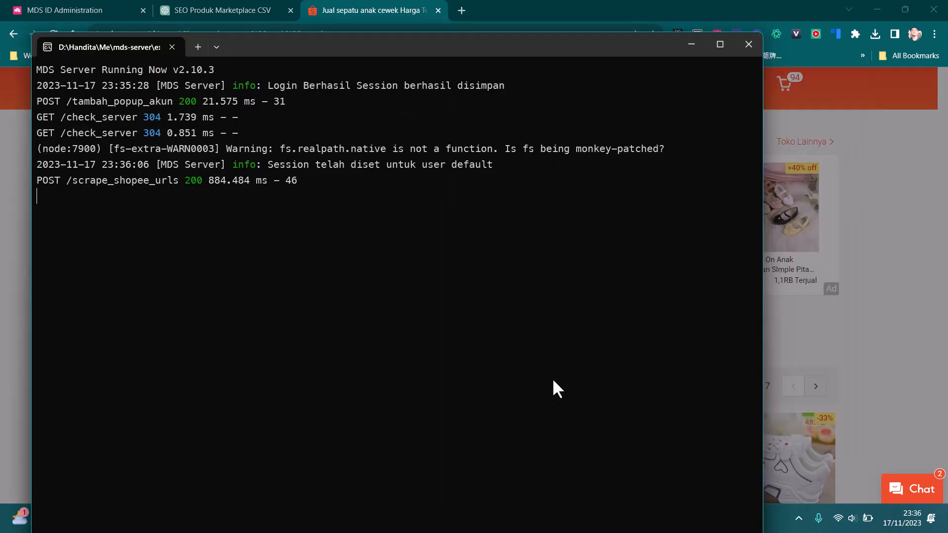
key("alt+Tab")
key("super")
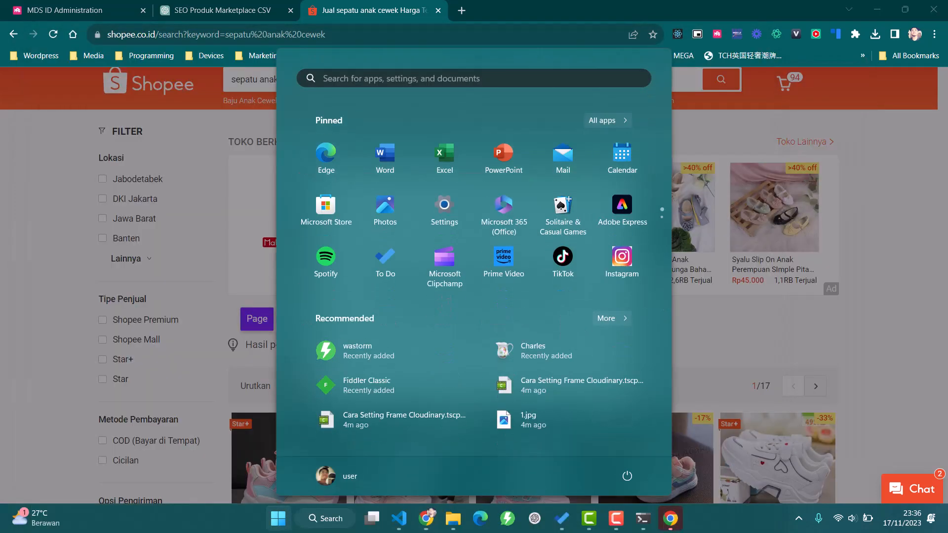
left_click(676, 518)
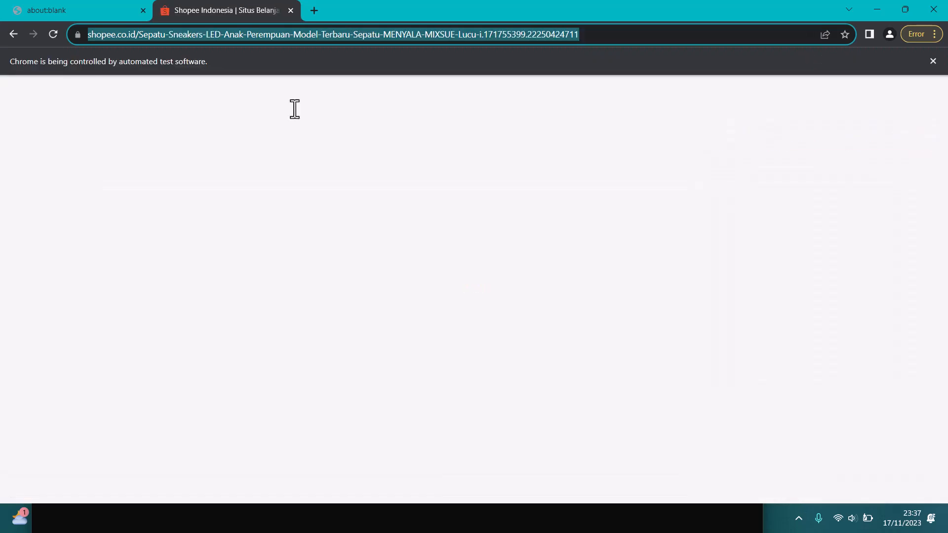
Step: Monitor the running import on the Shopee results page, in the automated Chrome window and in the MDS Server console
key("alt+Tab")
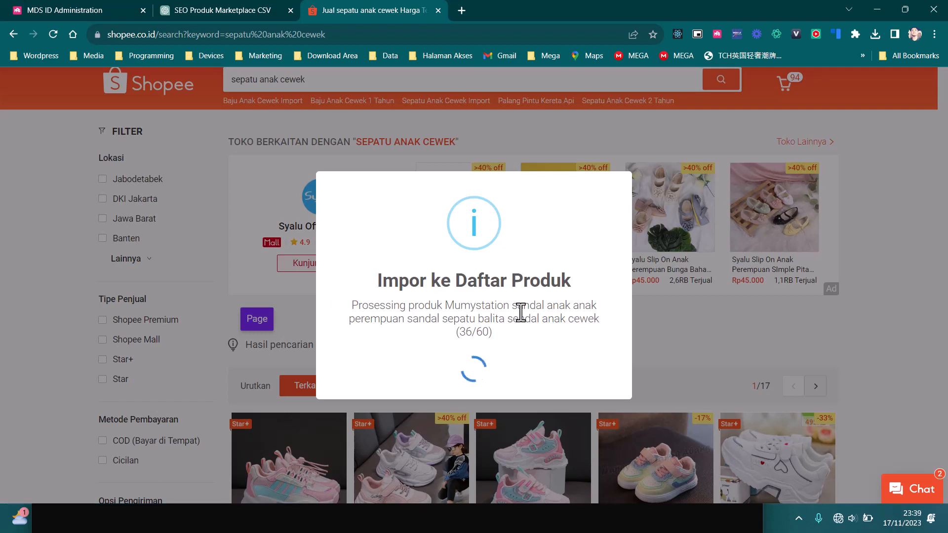
key("super")
left_click(670, 523)
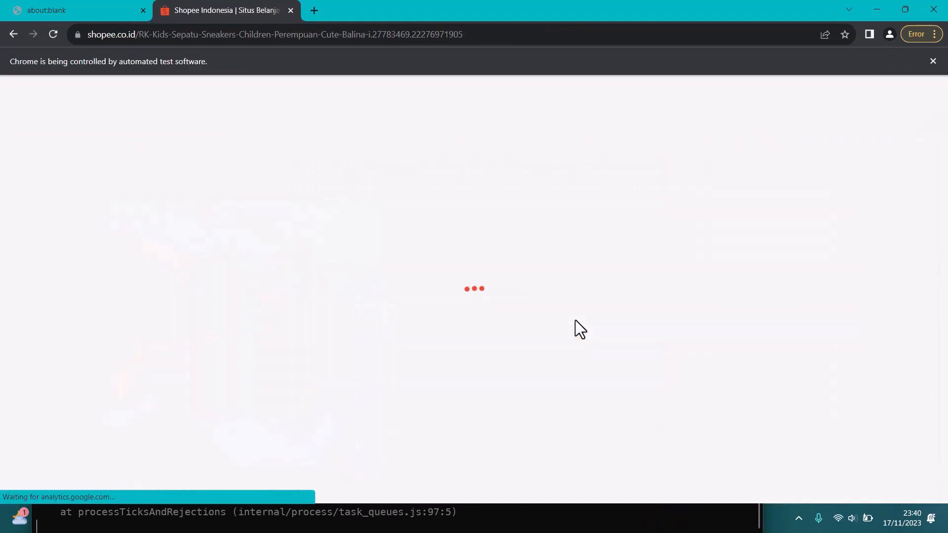
left_click(562, 518)
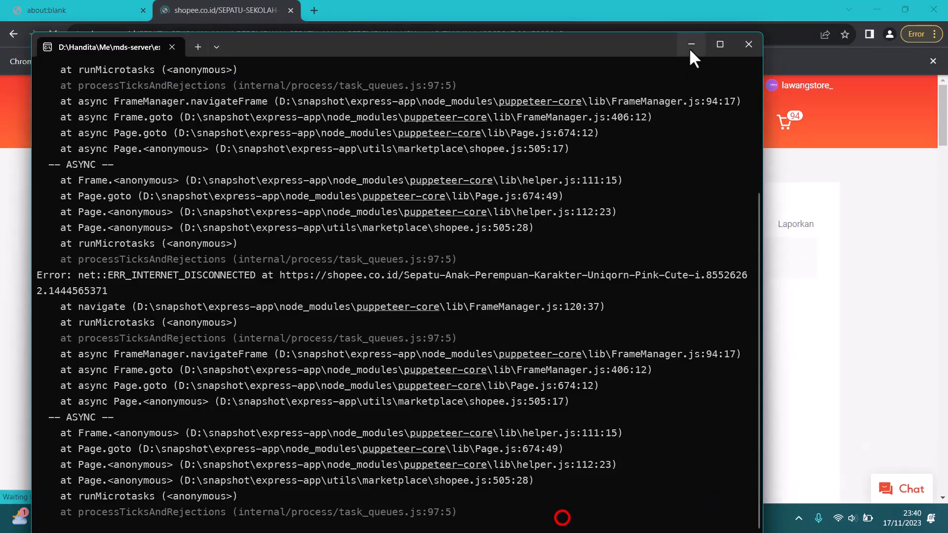
left_click(691, 46)
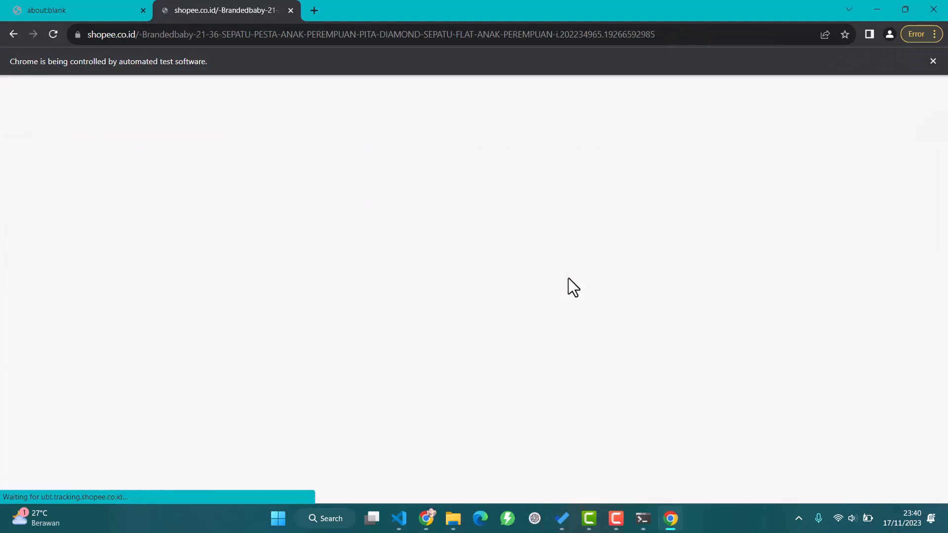
Step: Acknowledge the finished import on the Shopee results page and reload the product list in MDS ID Administration
left_click(424, 517)
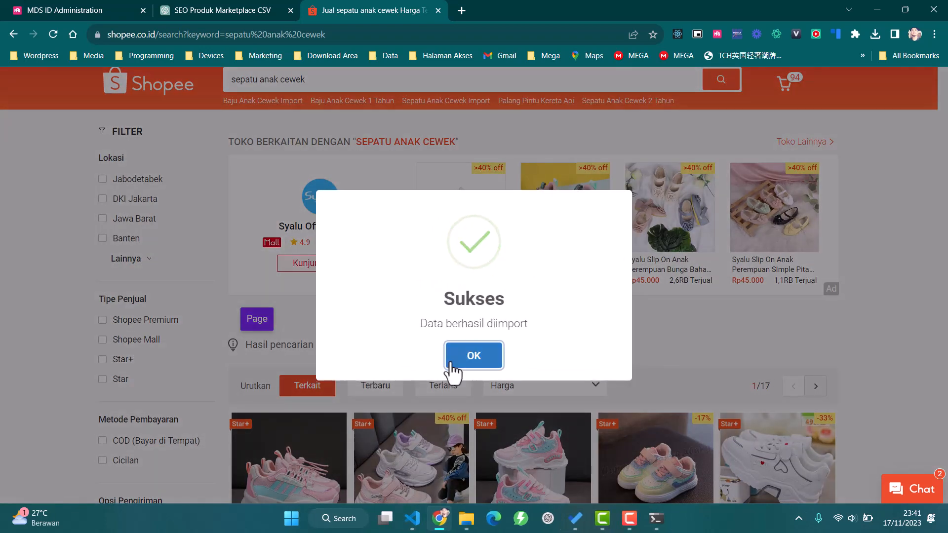
left_click(483, 364)
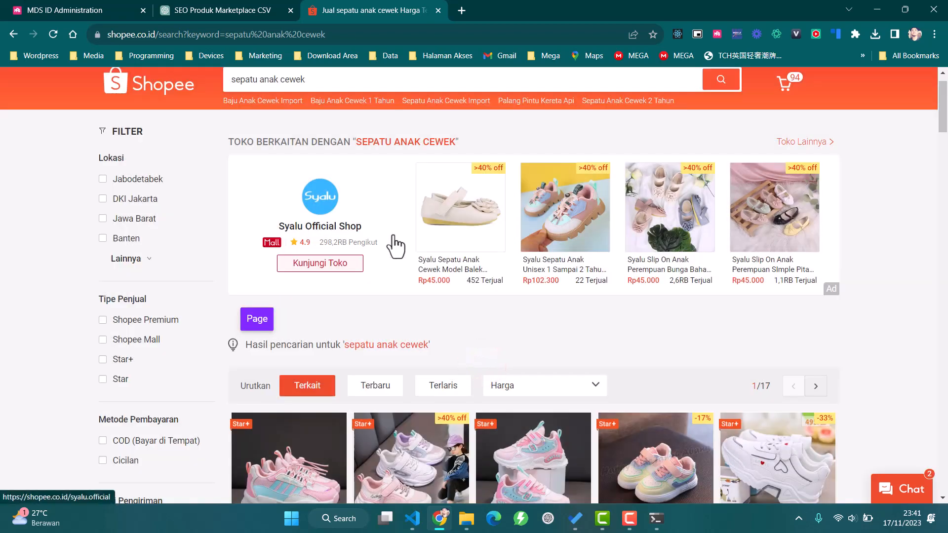
left_click(96, 13)
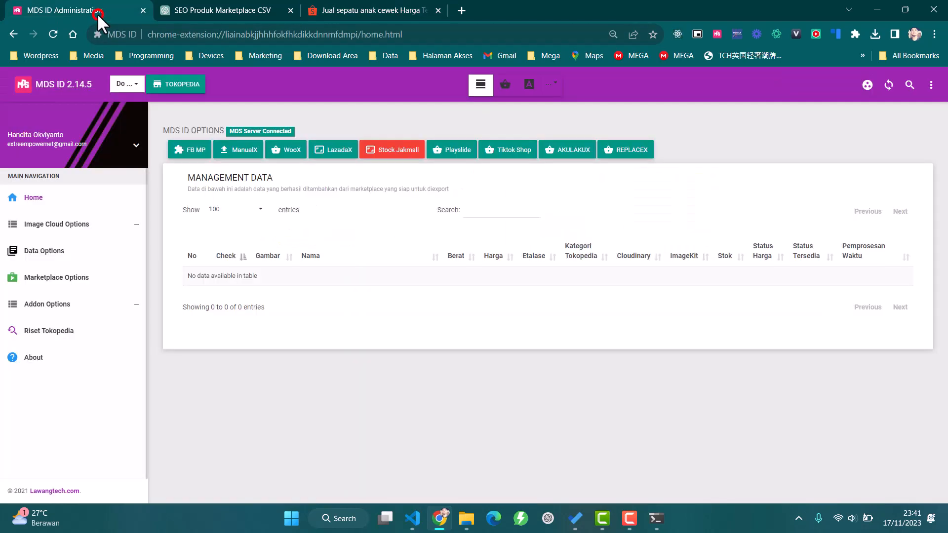
left_click(51, 38)
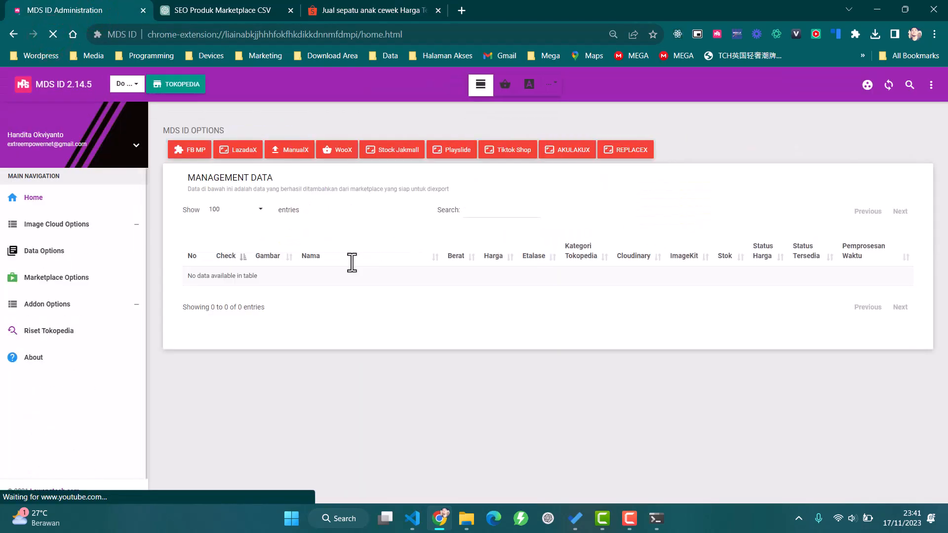
Step: Review the imported shoe products throughout the Management Data list, including their images, weights, prices and stock
scroll(451, 296, "down", 5)
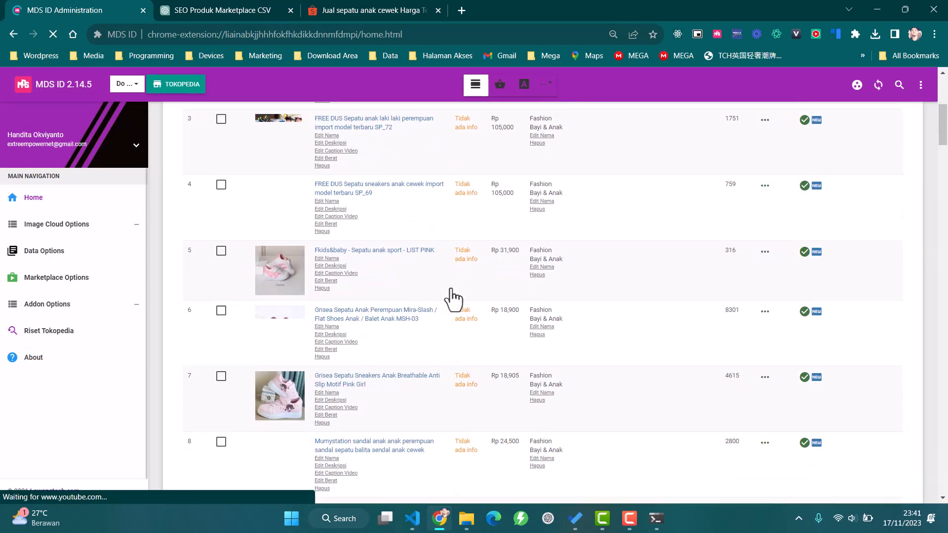
scroll(452, 298, "down", 20)
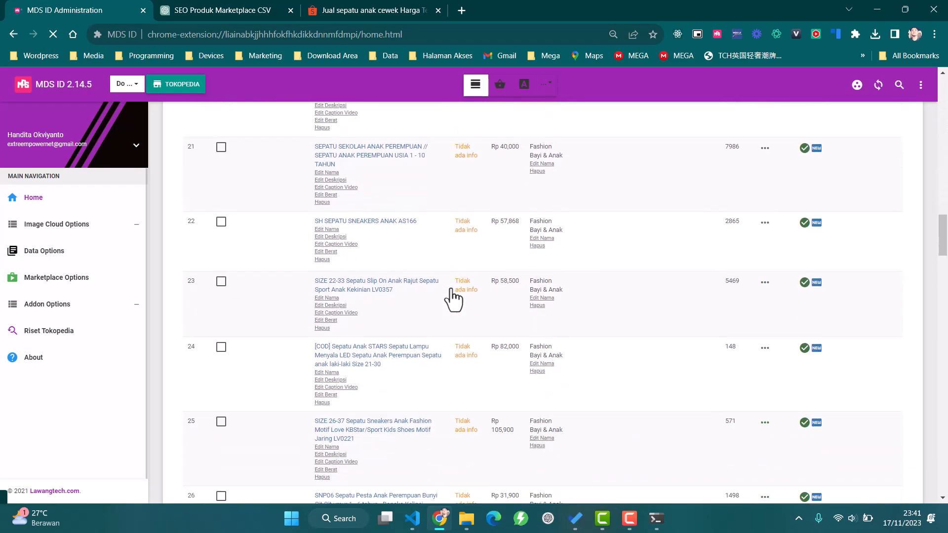
scroll(452, 299, "down", 18)
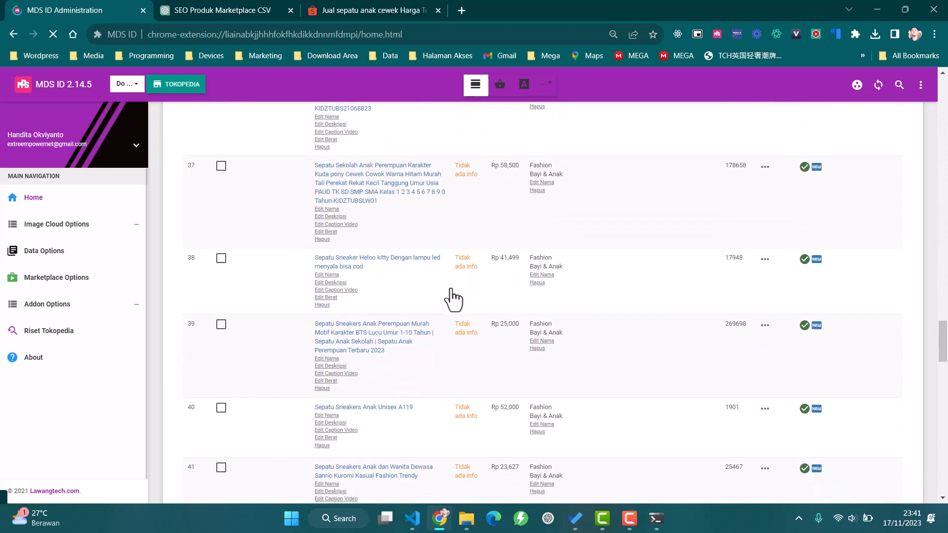
scroll(453, 299, "down", 20)
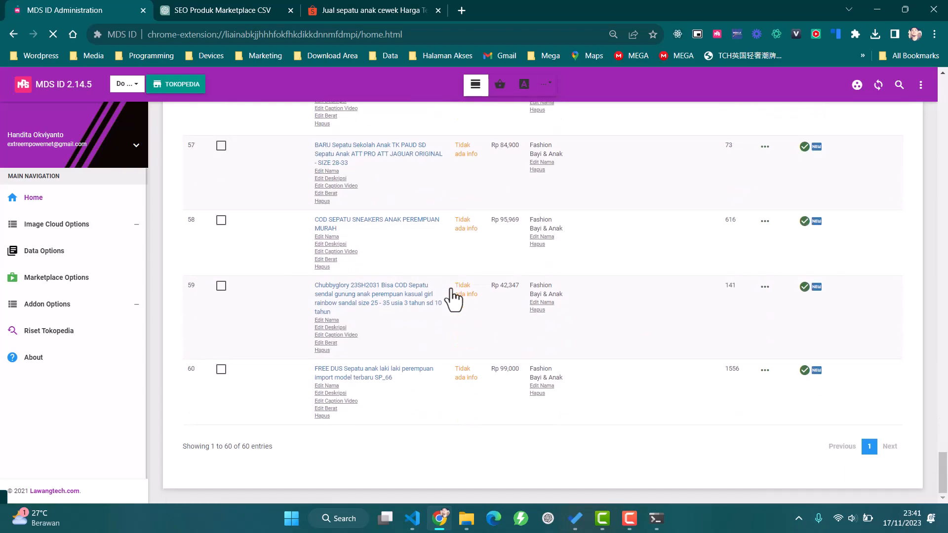
scroll(452, 299, "up", 20)
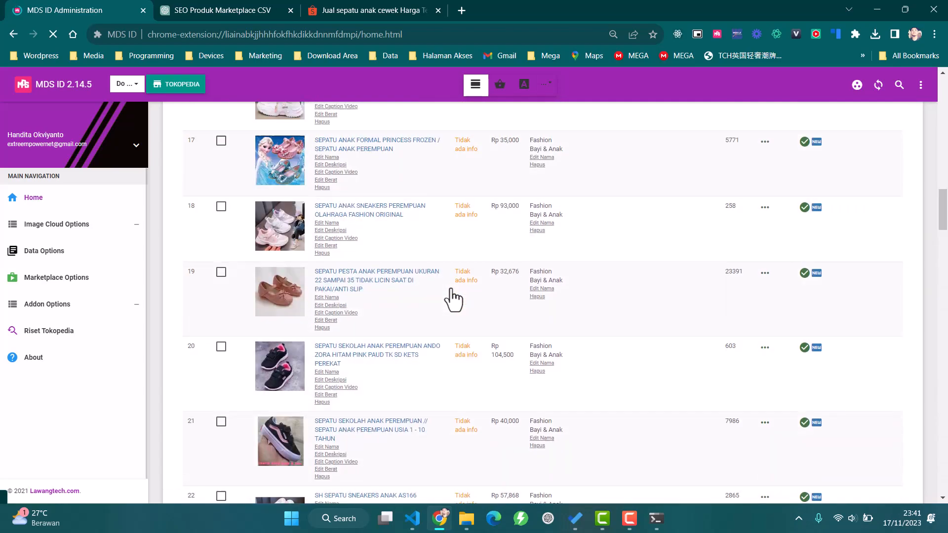
scroll(452, 298, "up", 18)
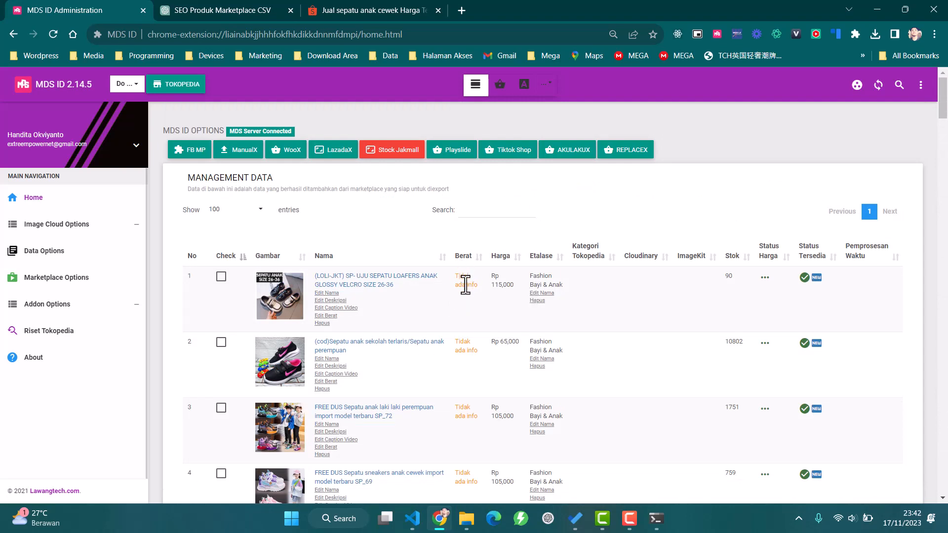
scroll(466, 285, "down", 8)
scroll(464, 282, "up", 8)
Step: Fill in the missing product weights using a range of 500 to 900 grams and close the Setting Berat dialog
left_click(546, 86)
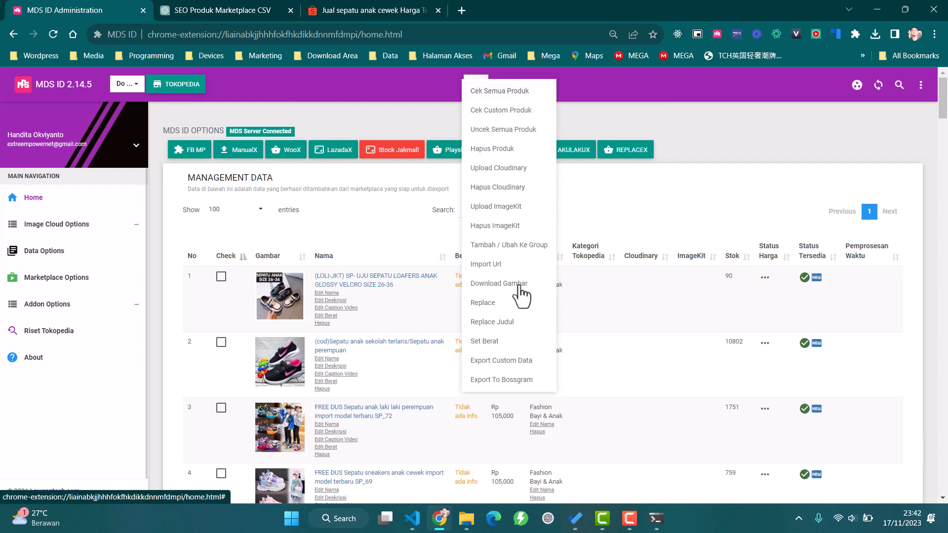
left_click(506, 342)
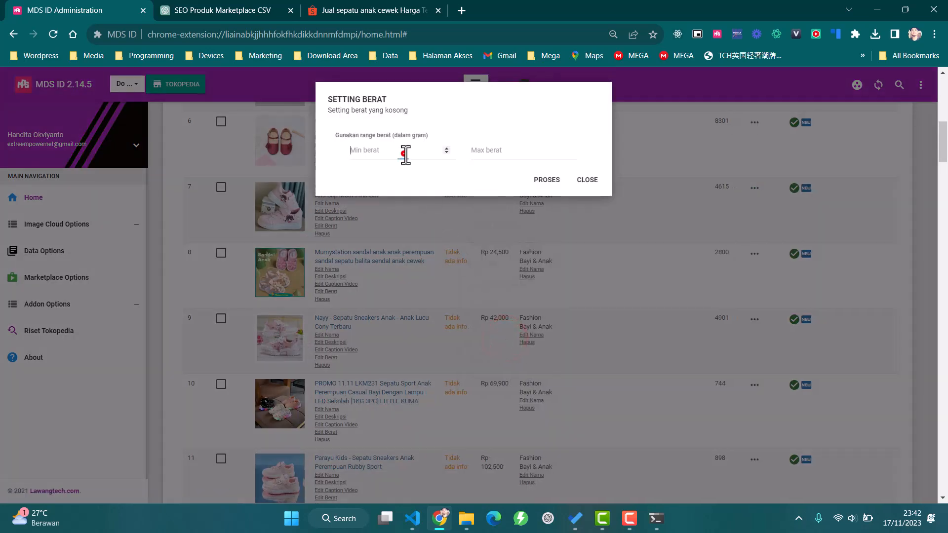
left_click(404, 154)
type("500")
key("Tab")
type("90")
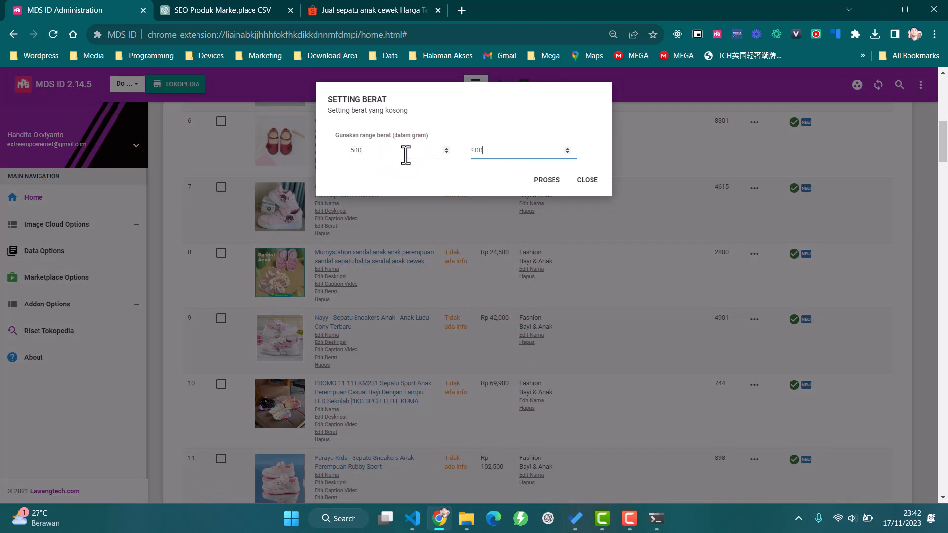
type("0")
left_click(547, 180)
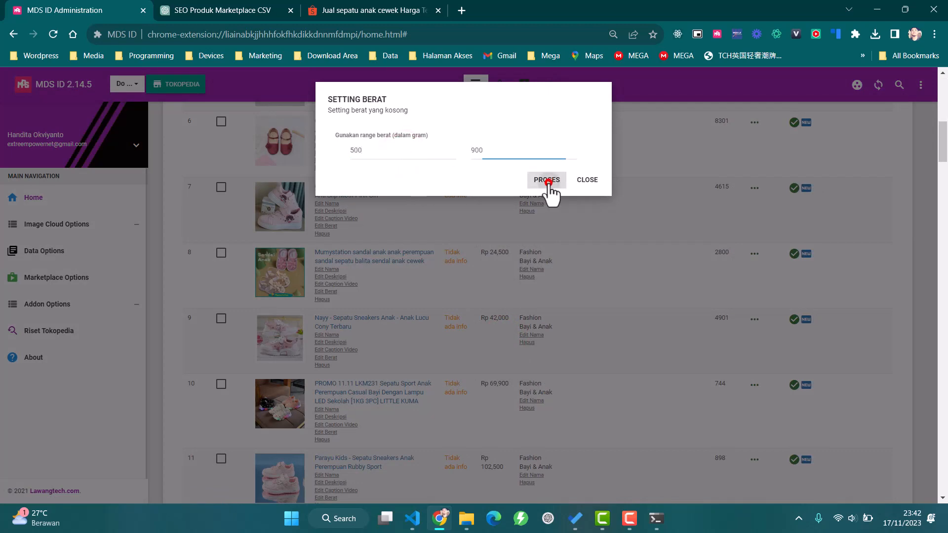
left_click(468, 338)
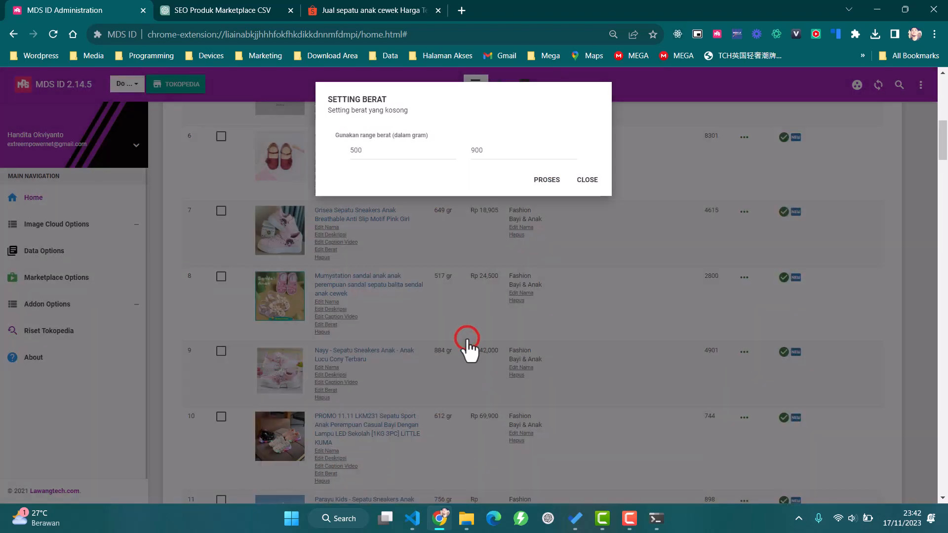
left_click(585, 184)
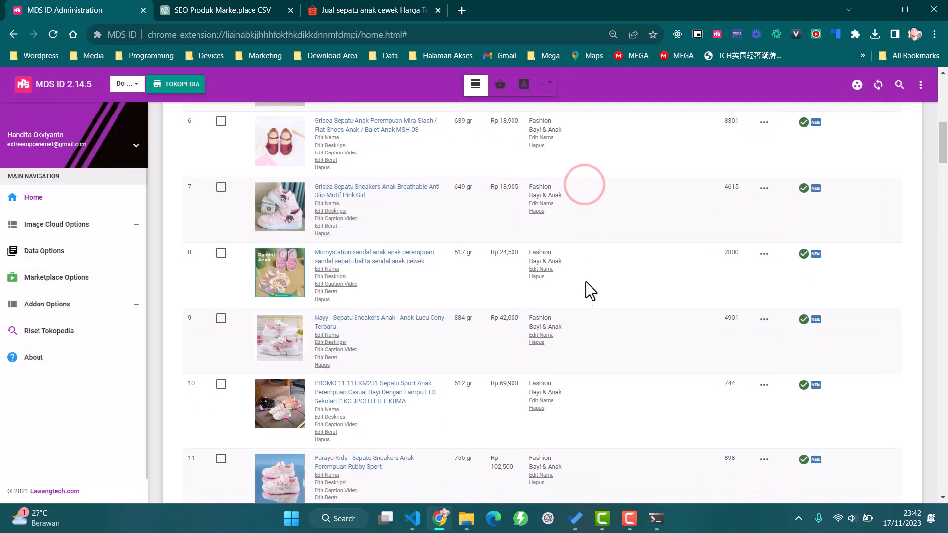
Step: Review the weights assigned to the products throughout the Management Data list
scroll(586, 283, "up", 7)
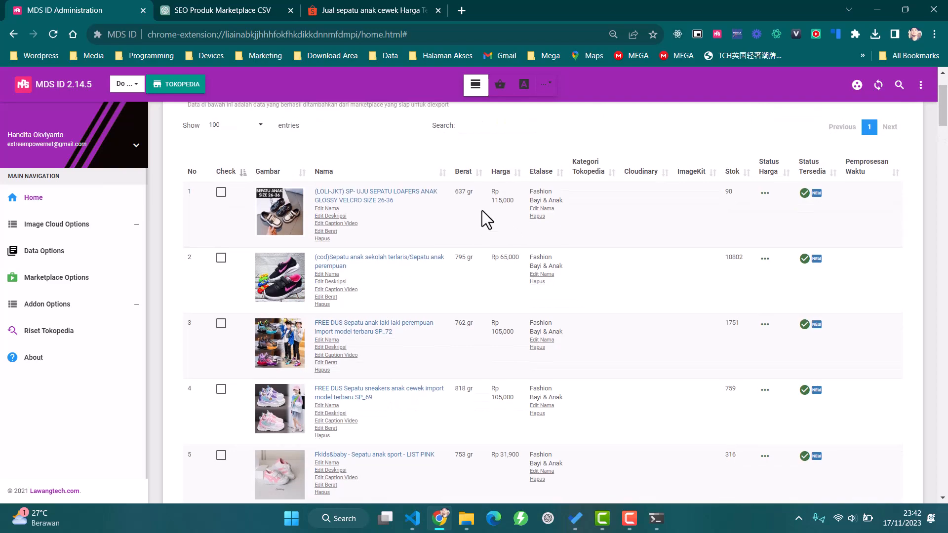
scroll(482, 210, "down", 20)
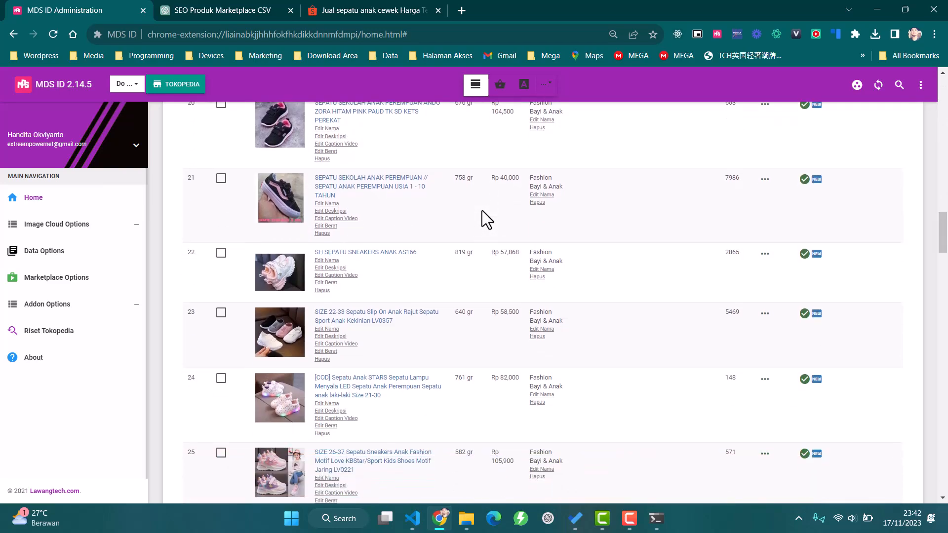
scroll(482, 210, "down", 18)
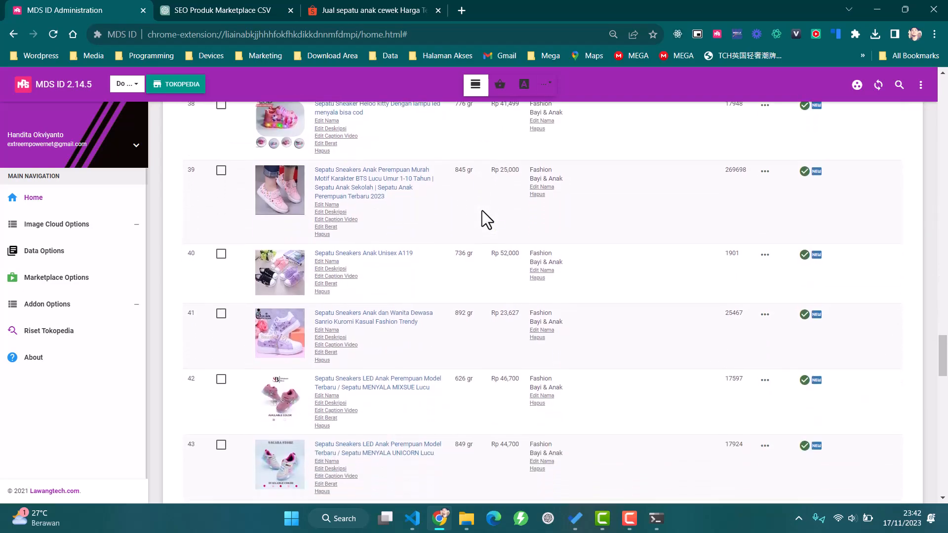
scroll(482, 211, "down", 11)
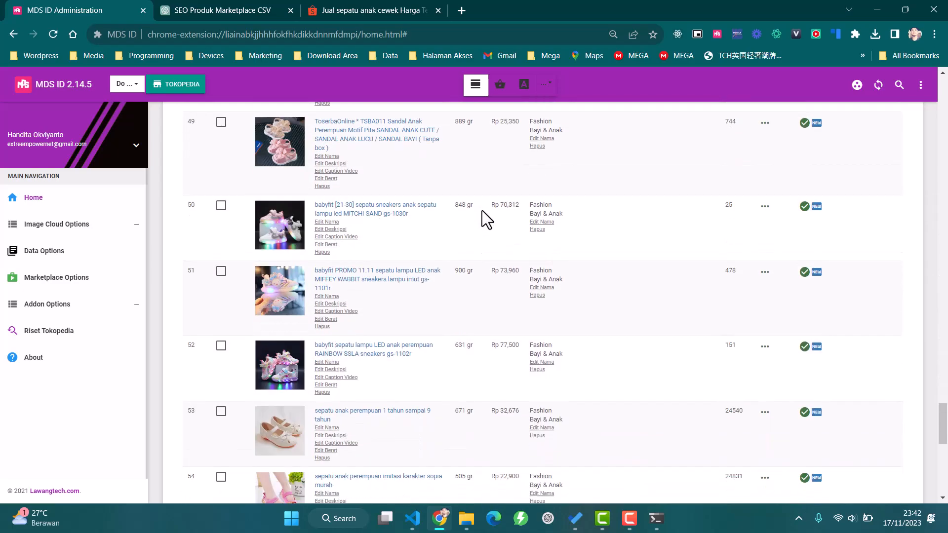
scroll(482, 211, "up", 20)
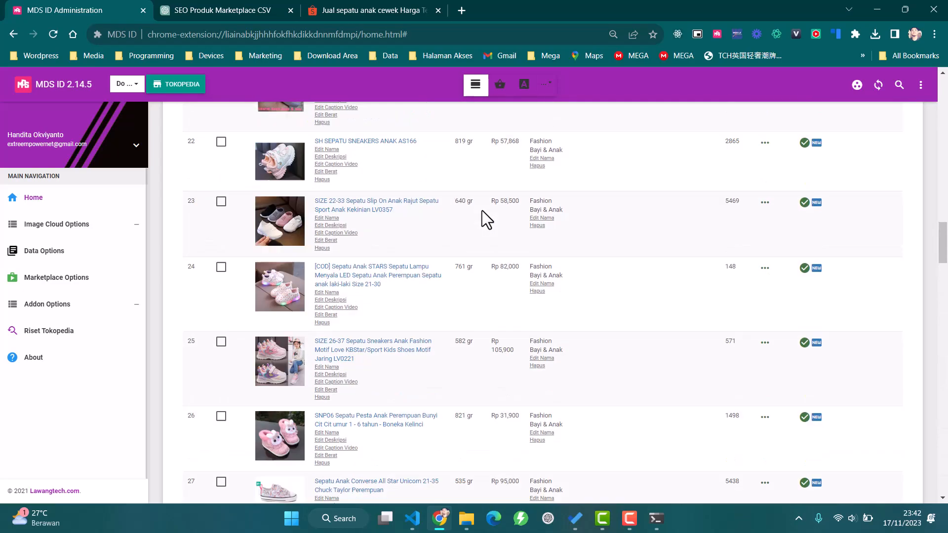
scroll(482, 210, "up", 20)
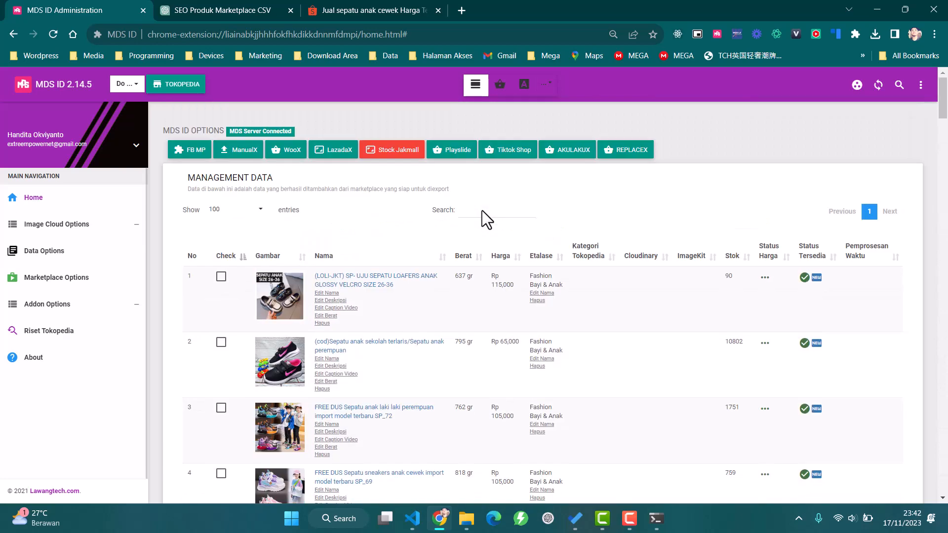
Step: Examine the account, image size and frame settings in the Cloudinary options and return to the product list
left_click(91, 230)
left_click(69, 250)
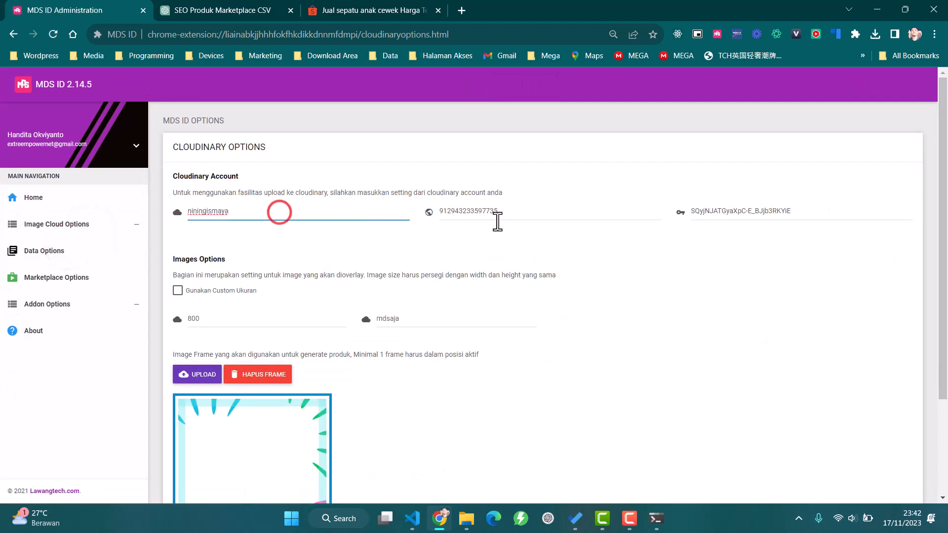
scroll(350, 290, "down", 3)
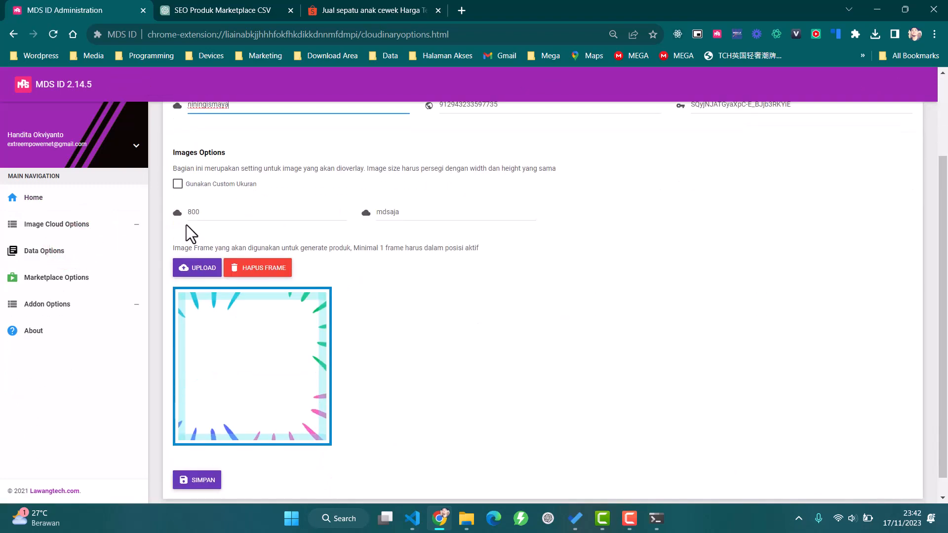
left_click(274, 218)
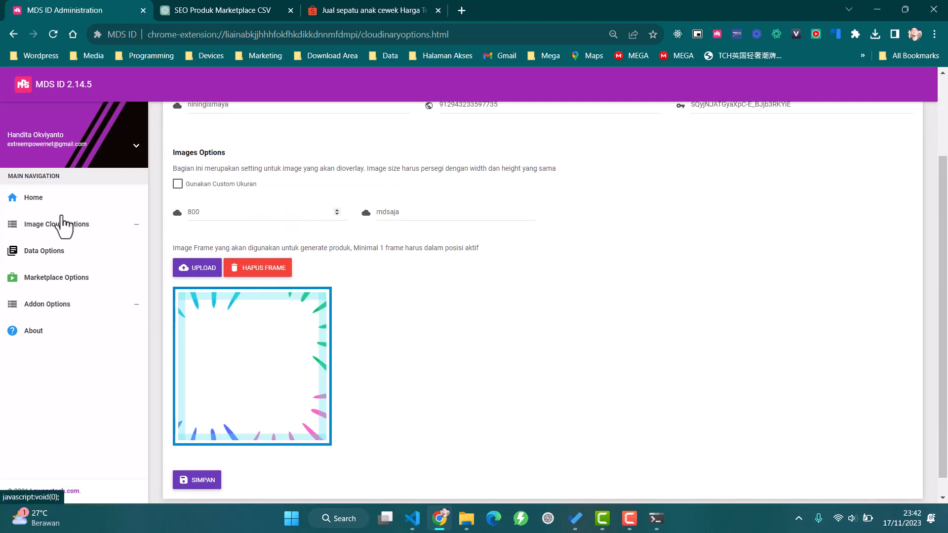
left_click(40, 195)
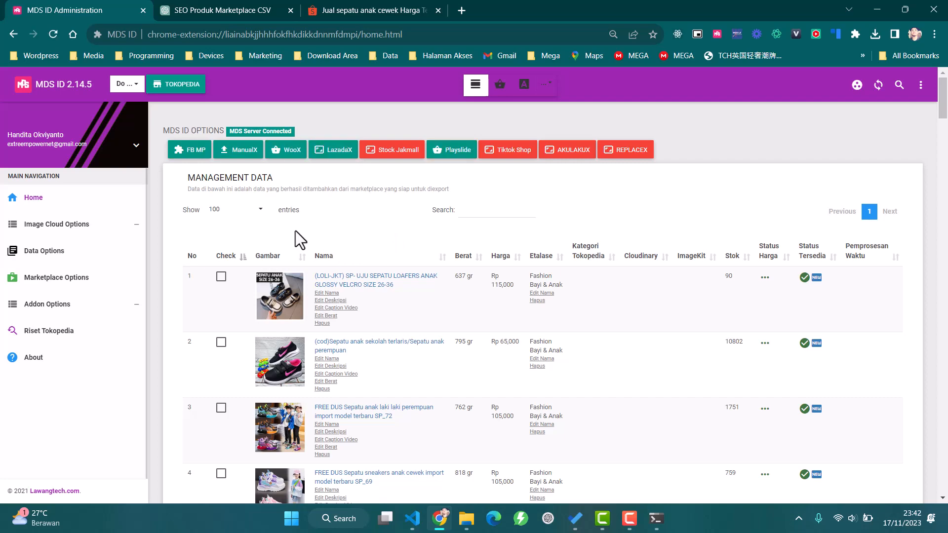
Step: Select the first five shoe products in the Management Data list
left_click(222, 275)
scroll(223, 257, "down", 2)
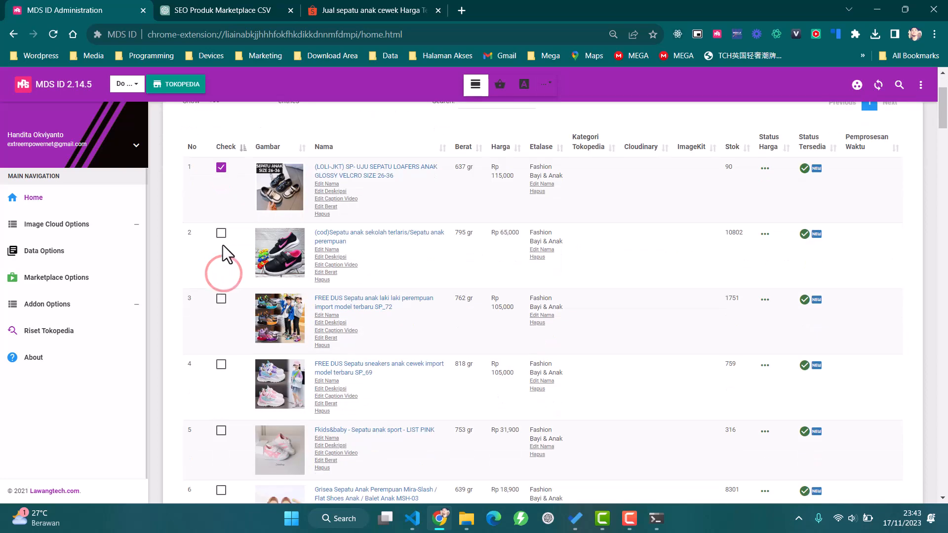
left_click(221, 233)
left_click(221, 299)
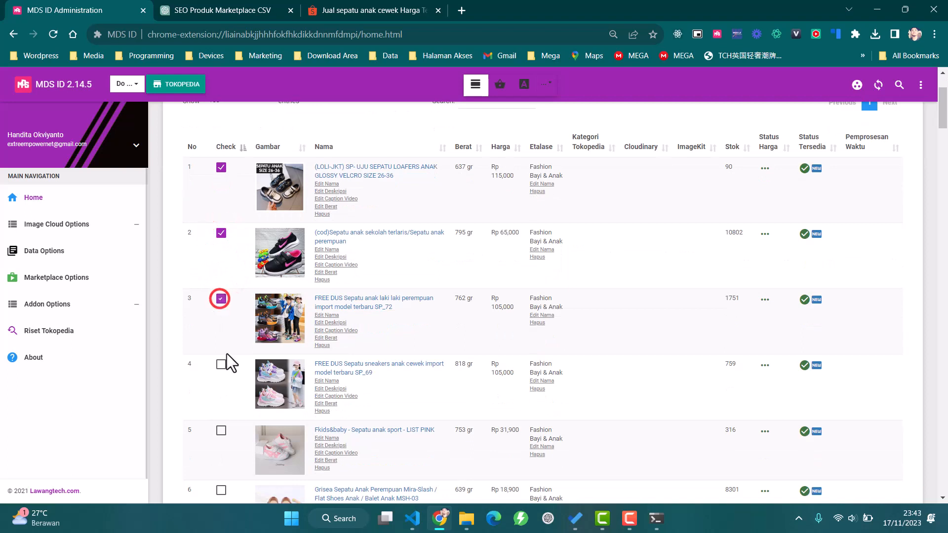
left_click(220, 364)
left_click(219, 432)
Step: Upload the images of the five selected products to Cloudinary and check their Cloudinary status in the list
left_click(546, 85)
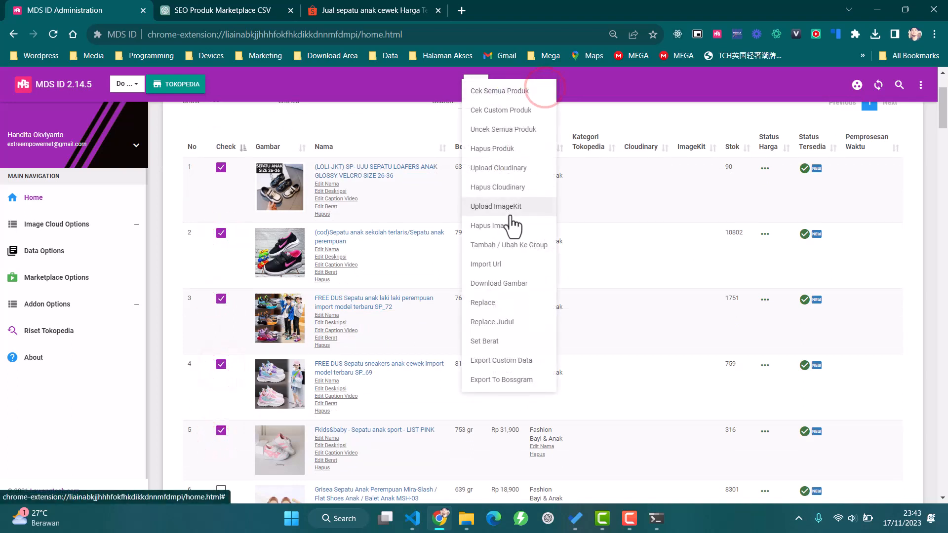
left_click(495, 166)
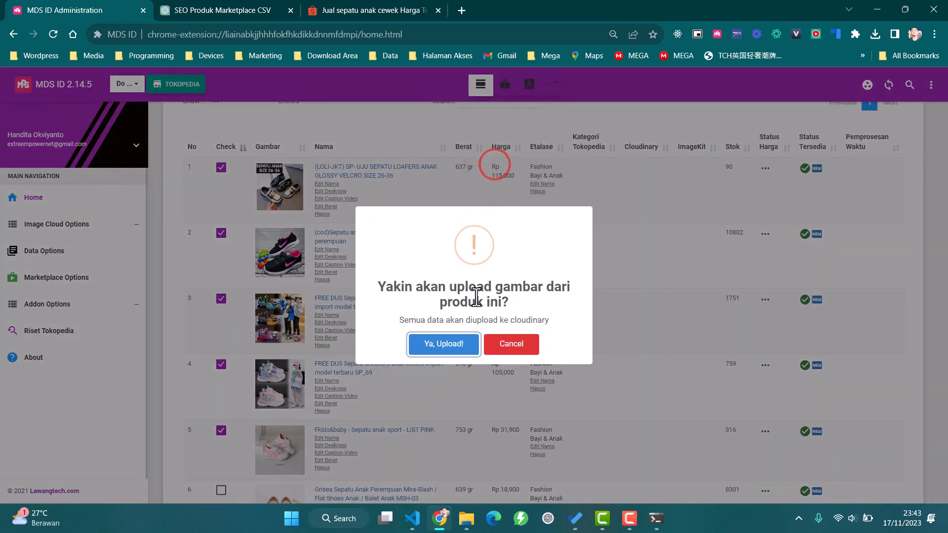
left_click(444, 347)
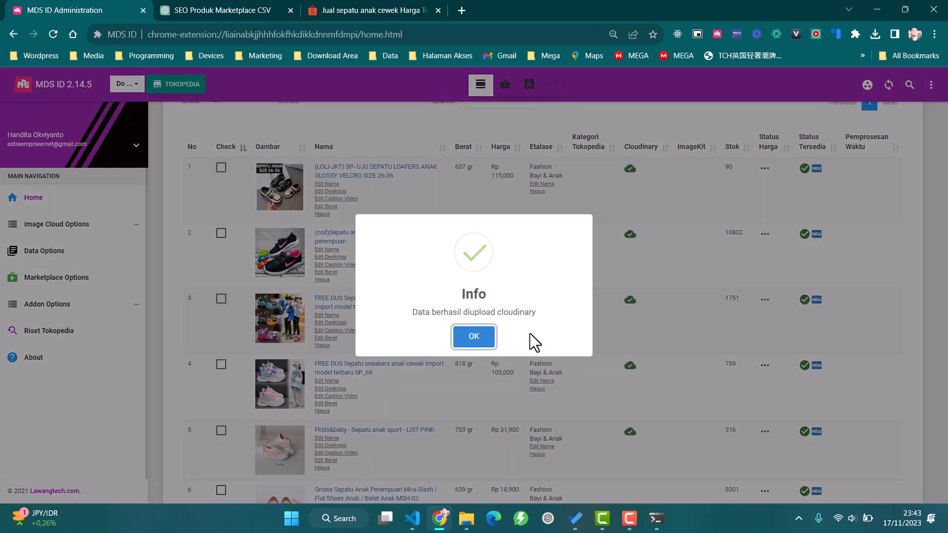
left_click(478, 343)
scroll(480, 350, "down", 3)
scroll(480, 350, "up", 5)
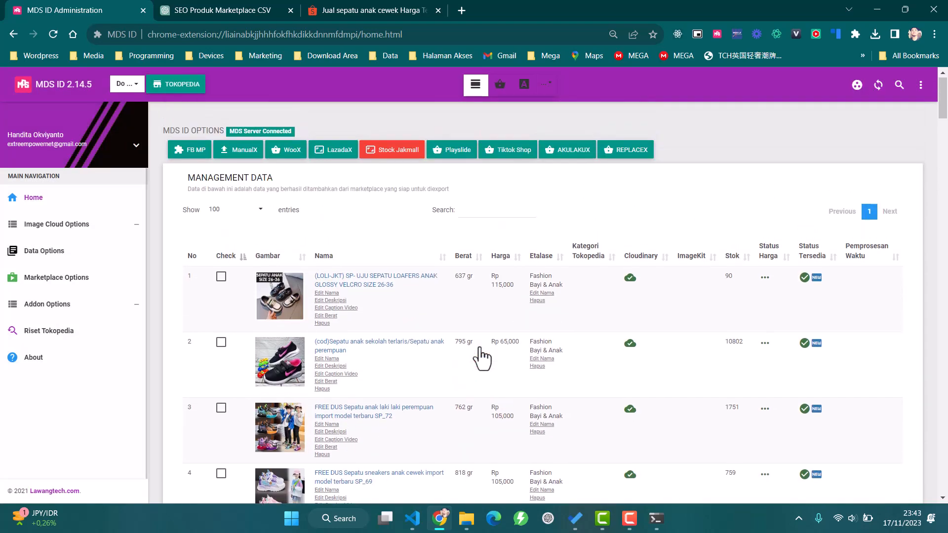
scroll(675, 328, "down", 4)
scroll(675, 328, "up", 2)
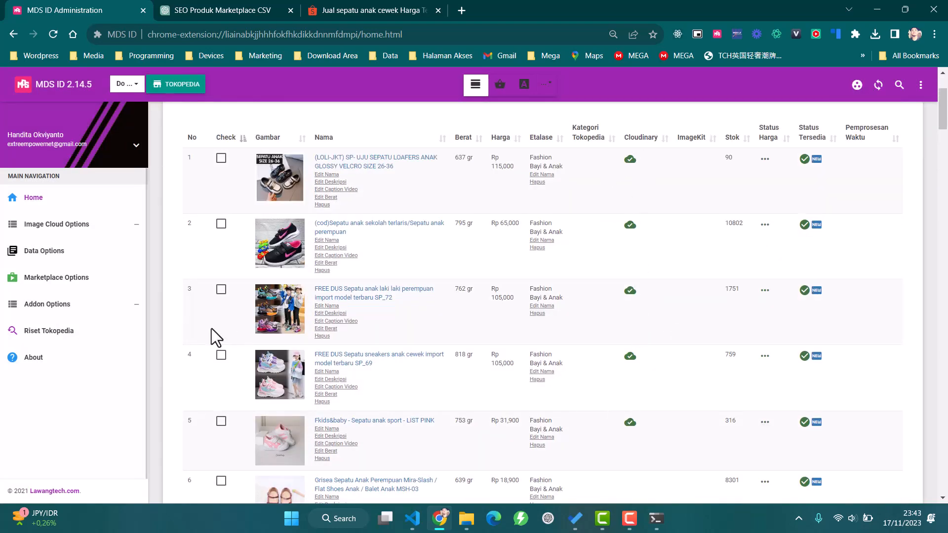
Step: Open the Data Options and examine the title, stock and profit settings
left_click(46, 251)
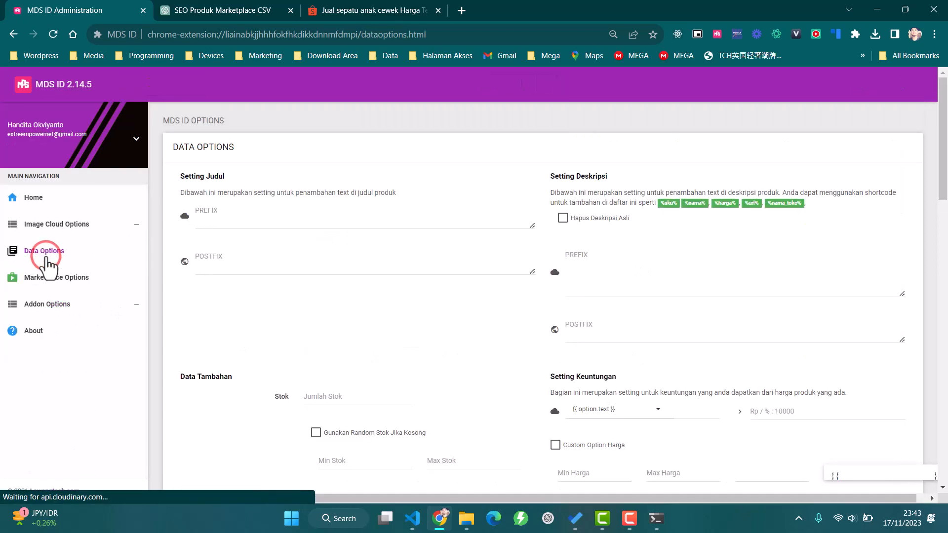
scroll(425, 304, "down", 3)
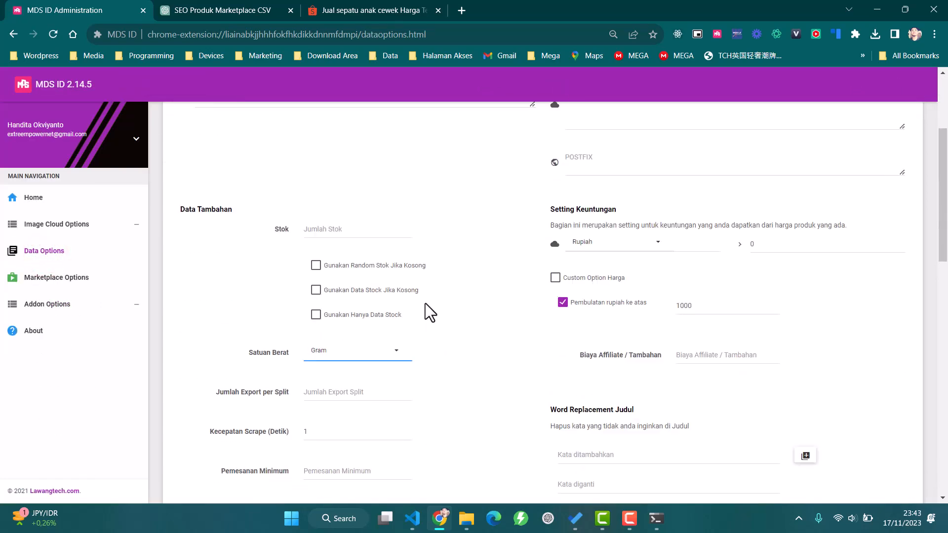
scroll(426, 303, "up", 3)
scroll(363, 251, "down", 3)
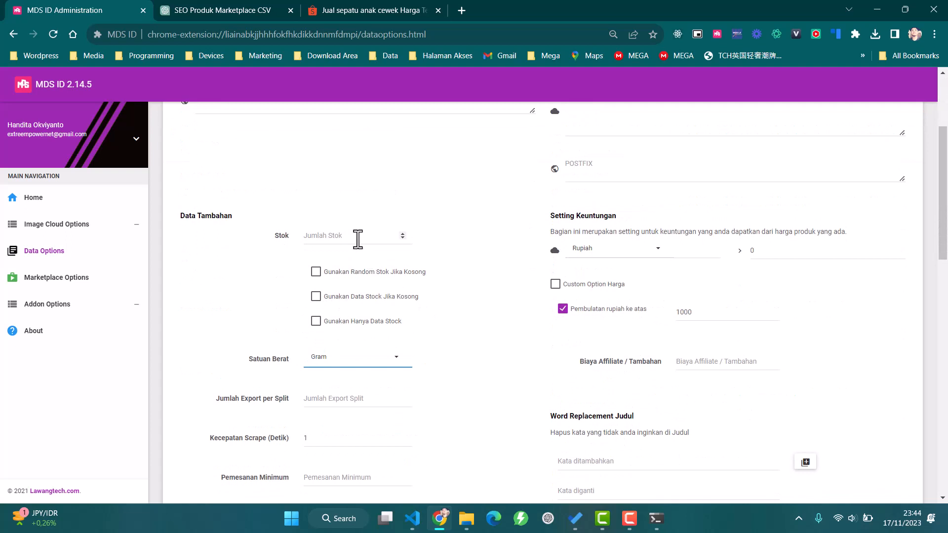
left_click(356, 239)
scroll(357, 239, "up", 3)
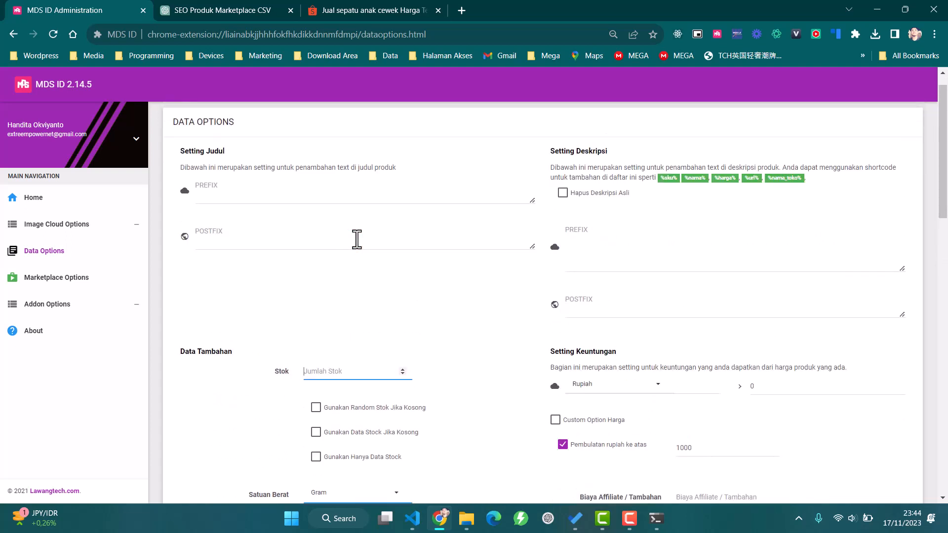
left_click(312, 190)
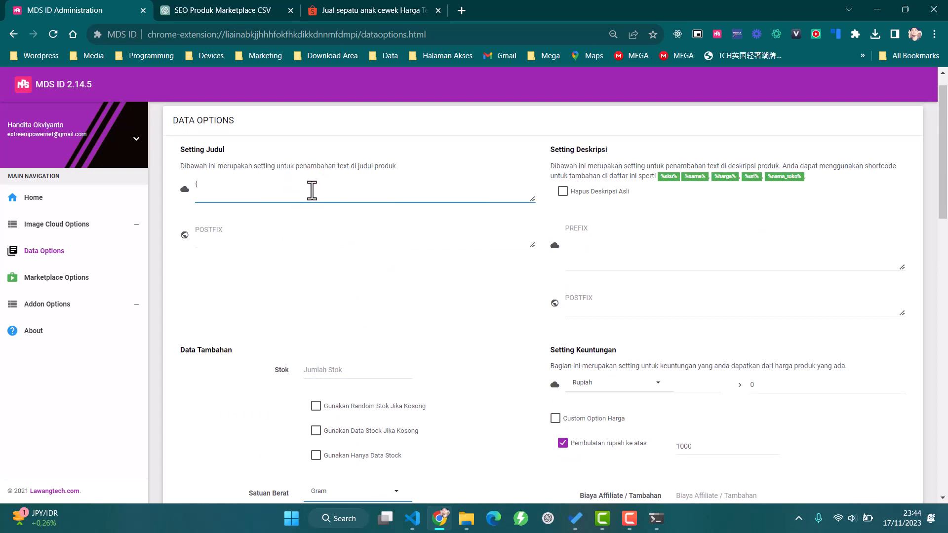
Step: Set the stock to 100 and enable random stock for empty products with a minimum of 10 and maximum of 50
scroll(313, 299, "down", 3)
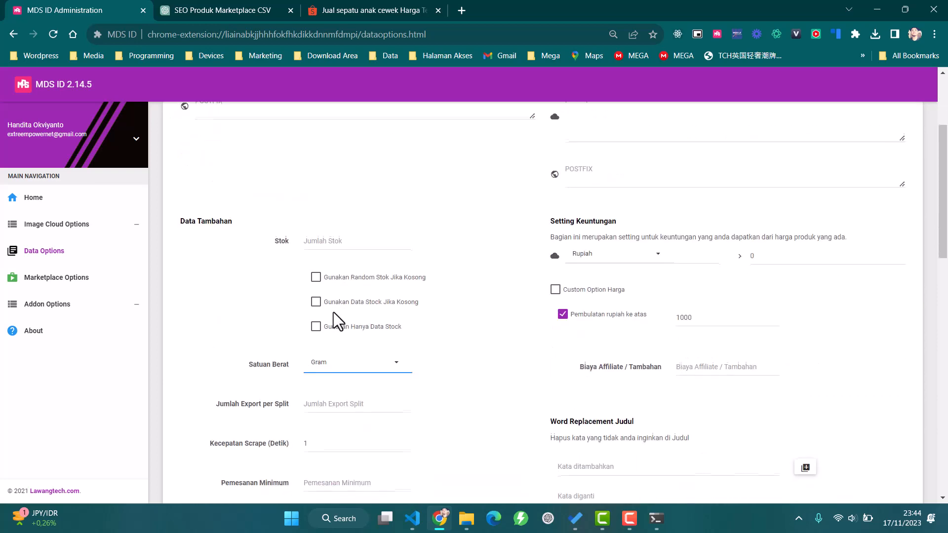
left_click(331, 239)
type("100")
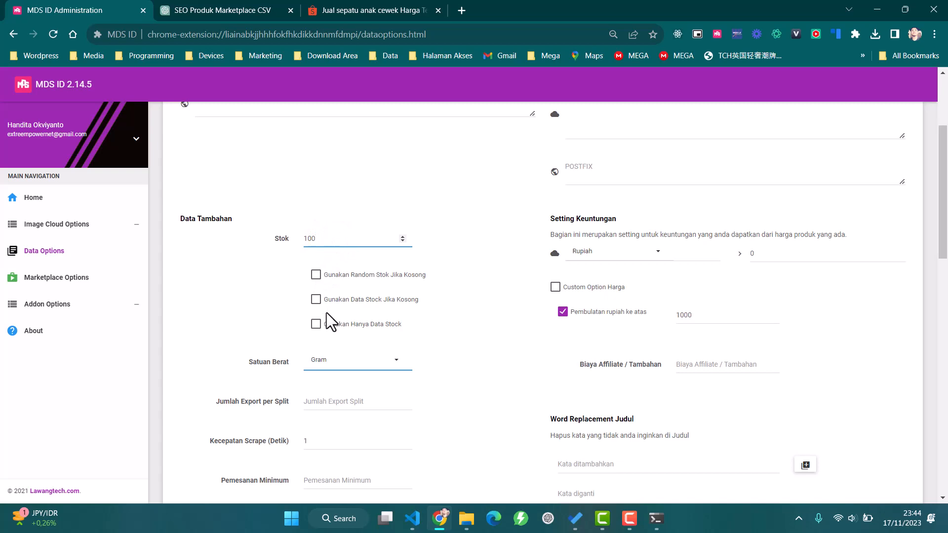
left_click(317, 276)
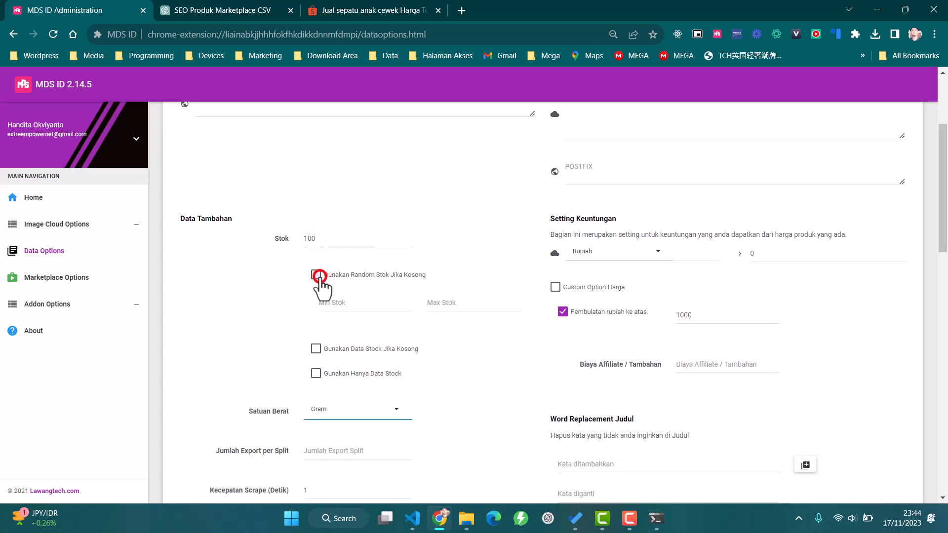
left_click(345, 302)
type("100")
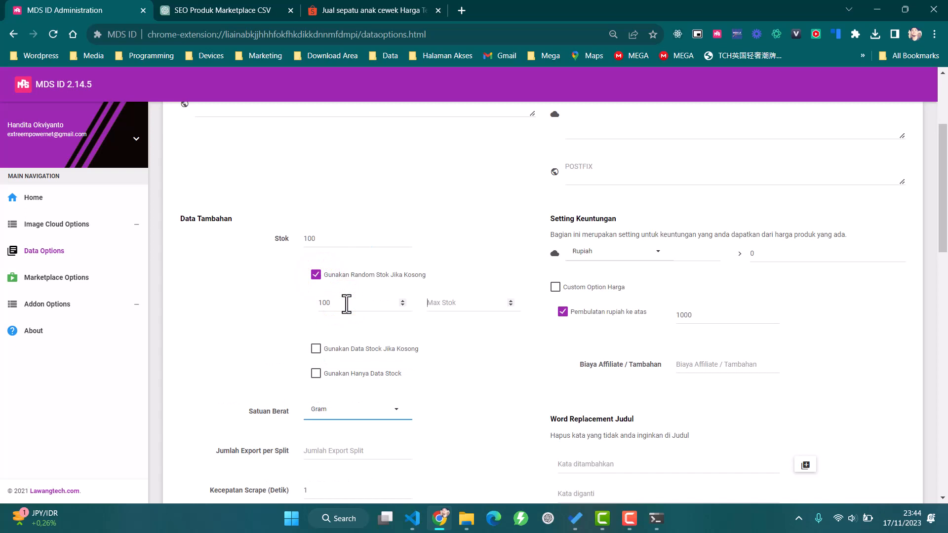
key("shift+Tab")
scroll(347, 304, "down", 2)
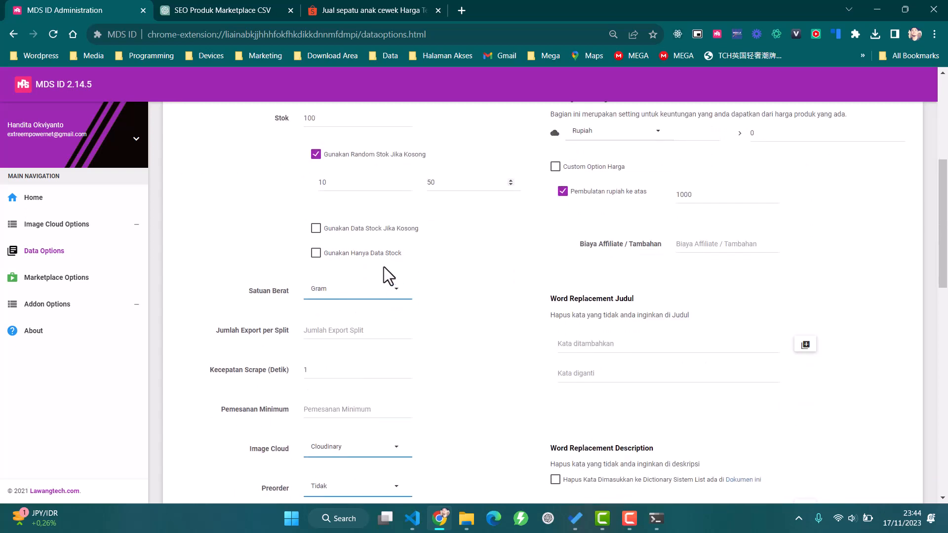
Step: Enable Acak Gambar, Hapus Nomor Handphone, Hapus Url and Hapus Hashtag in the Data Options
left_click(326, 331)
scroll(327, 329, "down", 2)
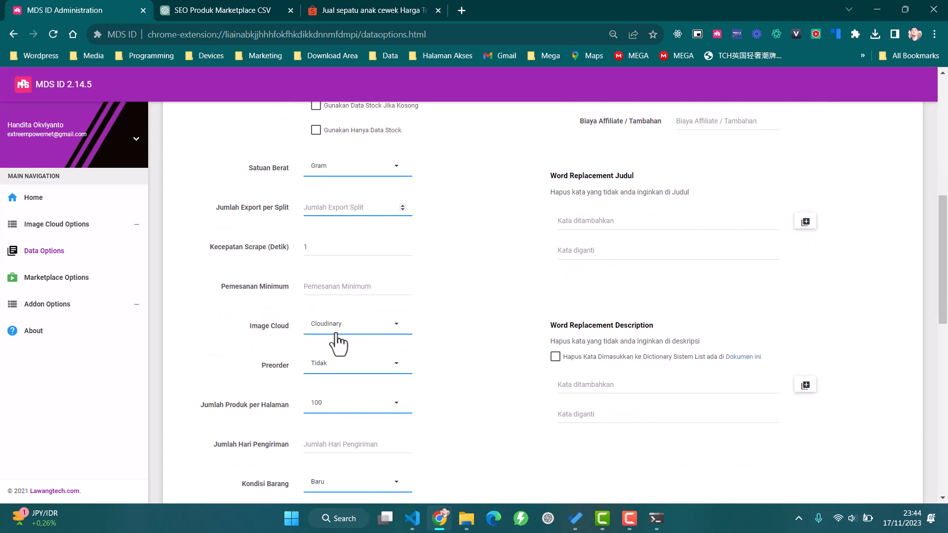
scroll(338, 341, "down", 1)
scroll(339, 344, "down", 3)
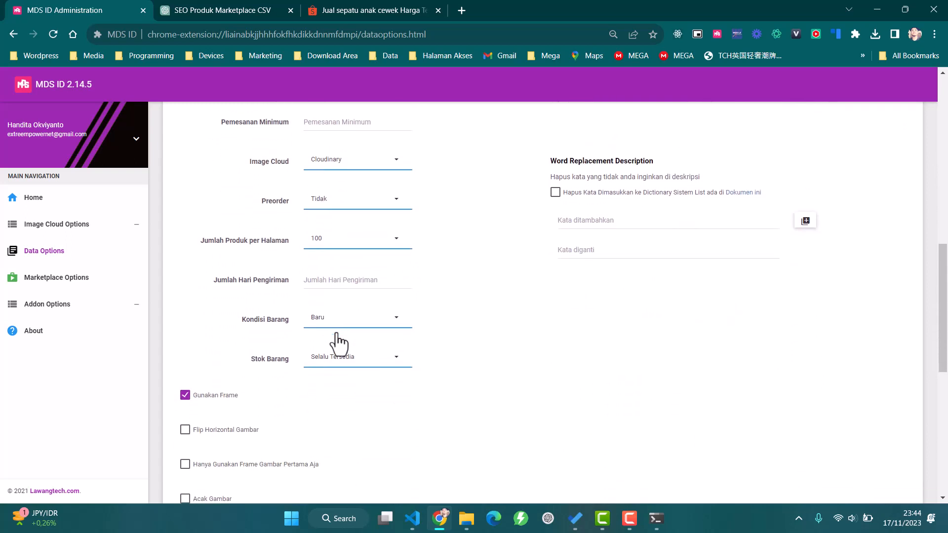
scroll(339, 345, "down", 3)
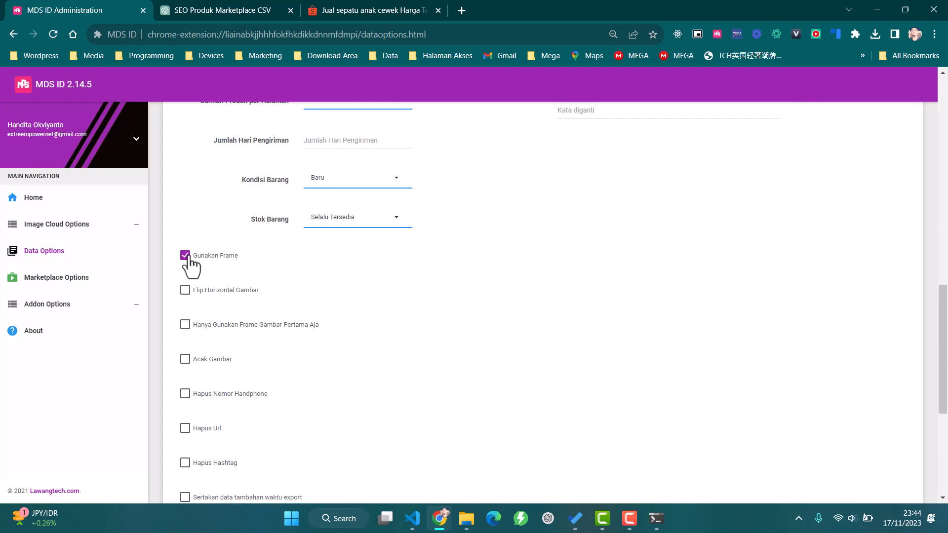
scroll(292, 300, "down", 3)
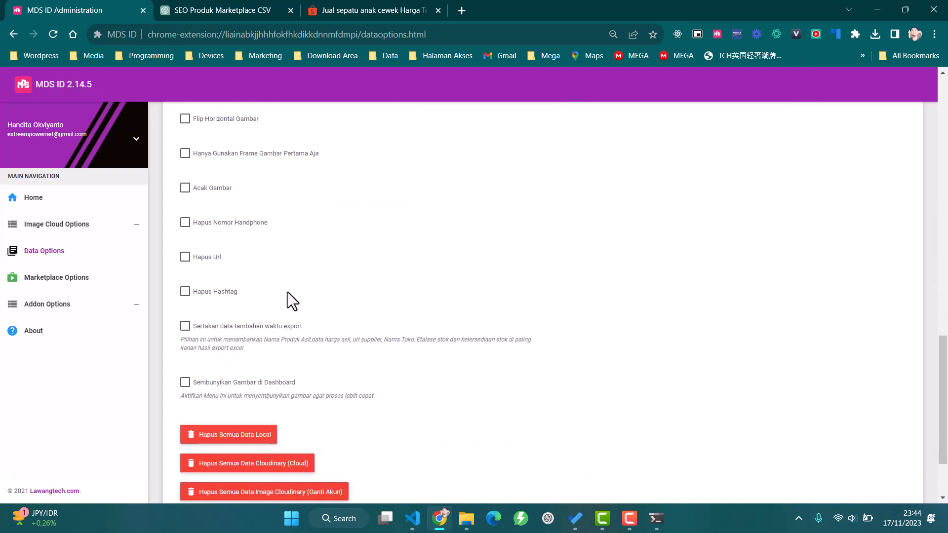
scroll(288, 297, "up", 2)
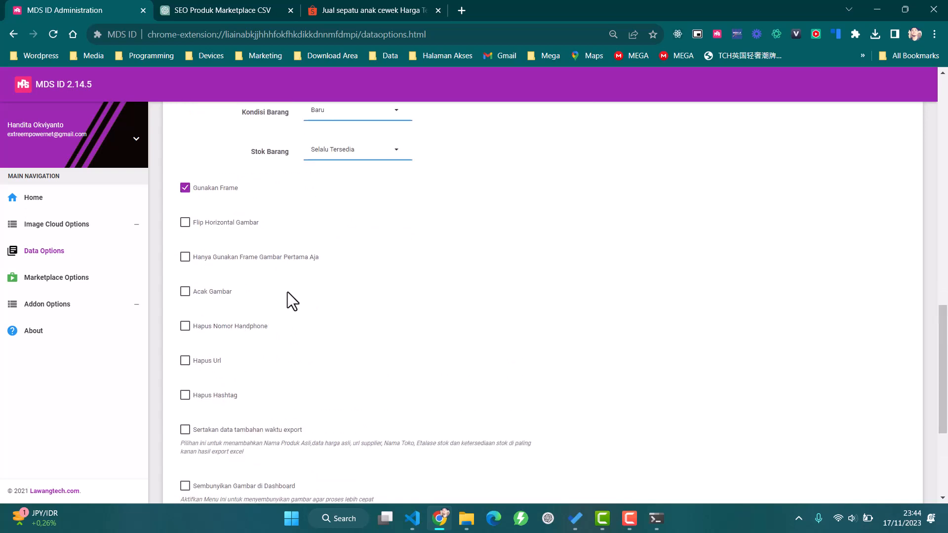
left_click(193, 294)
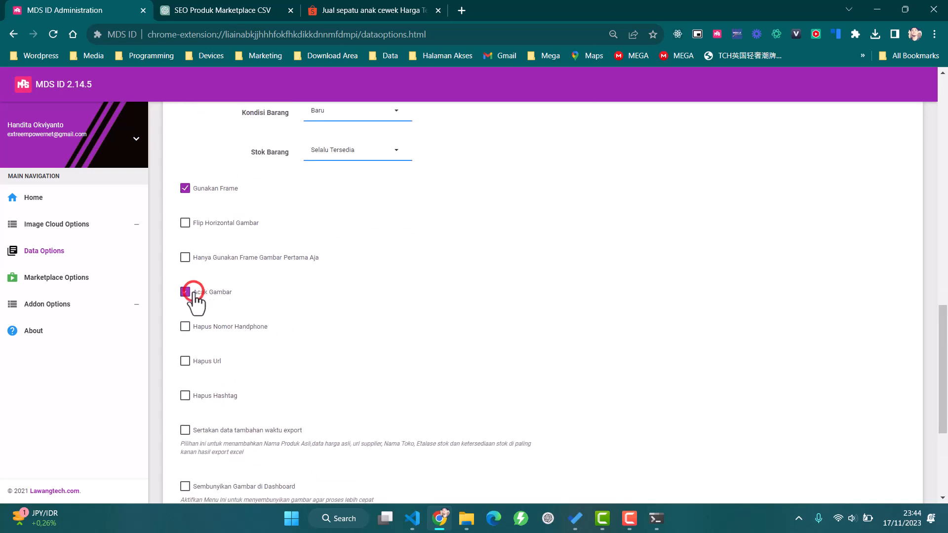
left_click(184, 326)
left_click(185, 361)
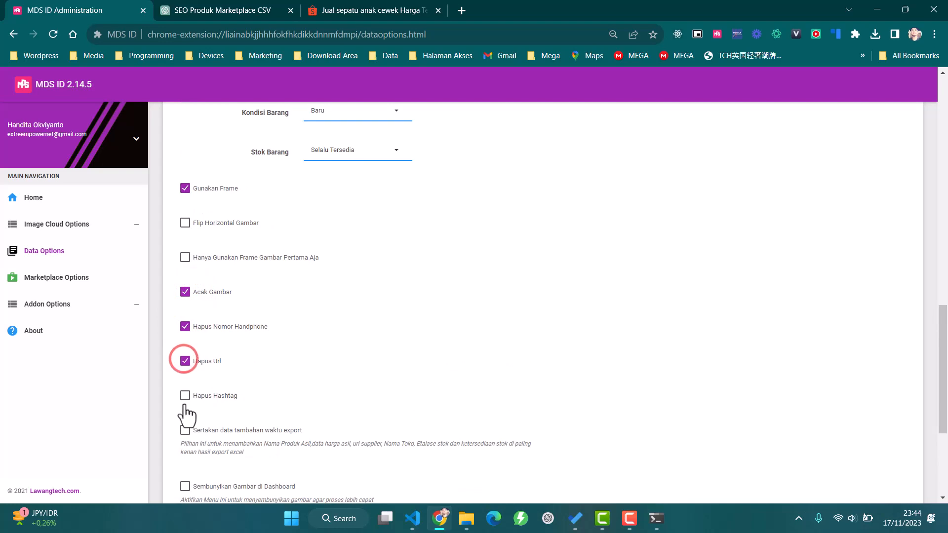
left_click(184, 396)
scroll(271, 402, "down", 2)
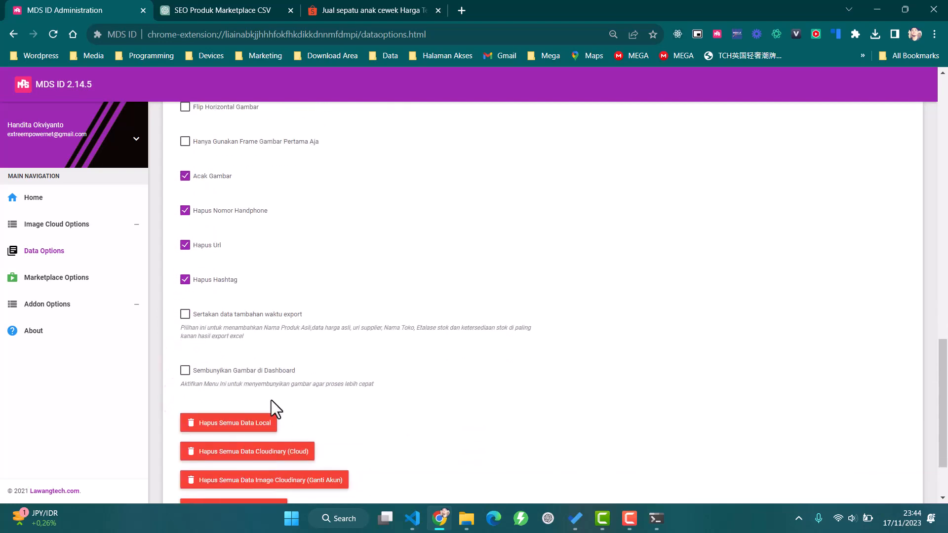
scroll(271, 401, "down", 2)
Step: Set the Rupiah profit in Setting Keuntungan to 30 and check the price range fields of Custom Option Harga, leaving it disabled
scroll(271, 400, "up", 15)
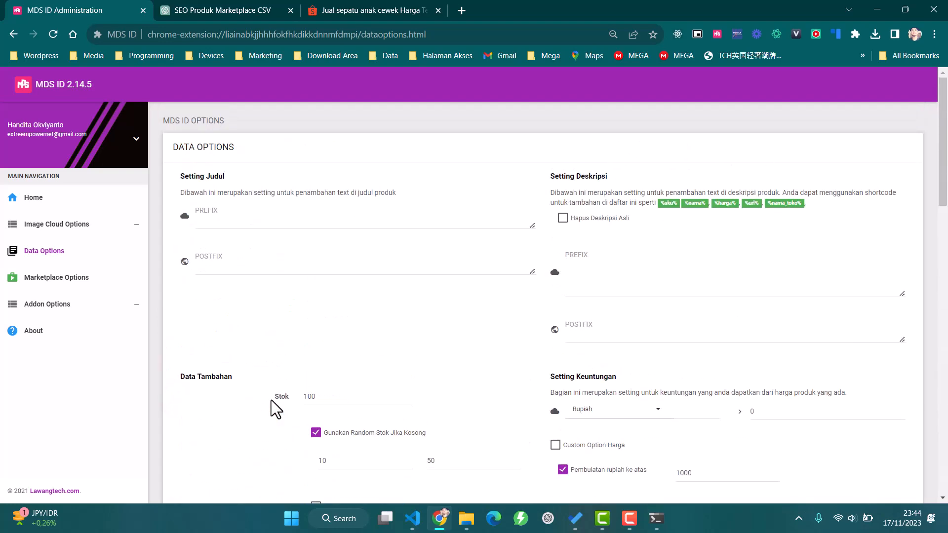
scroll(529, 343, "down", 4)
scroll(646, 334, "up", 2)
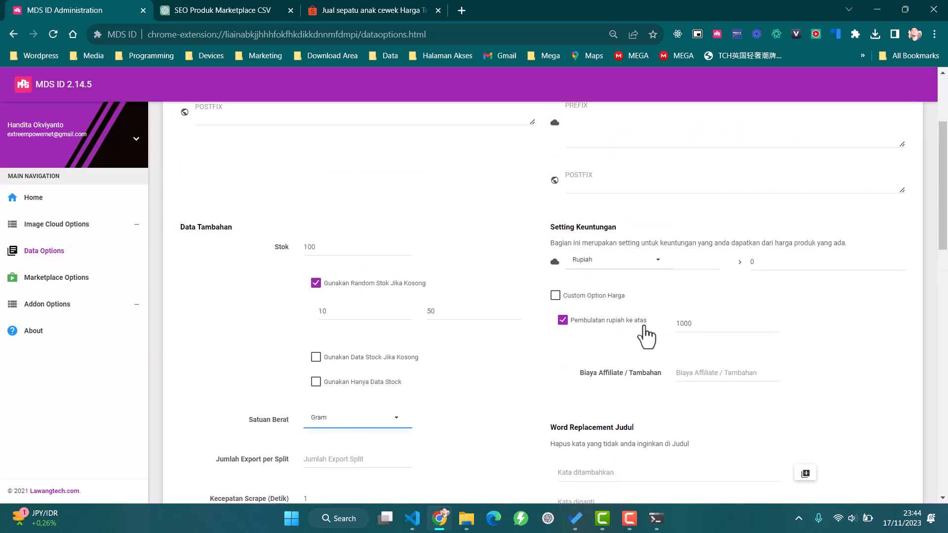
left_click(774, 261)
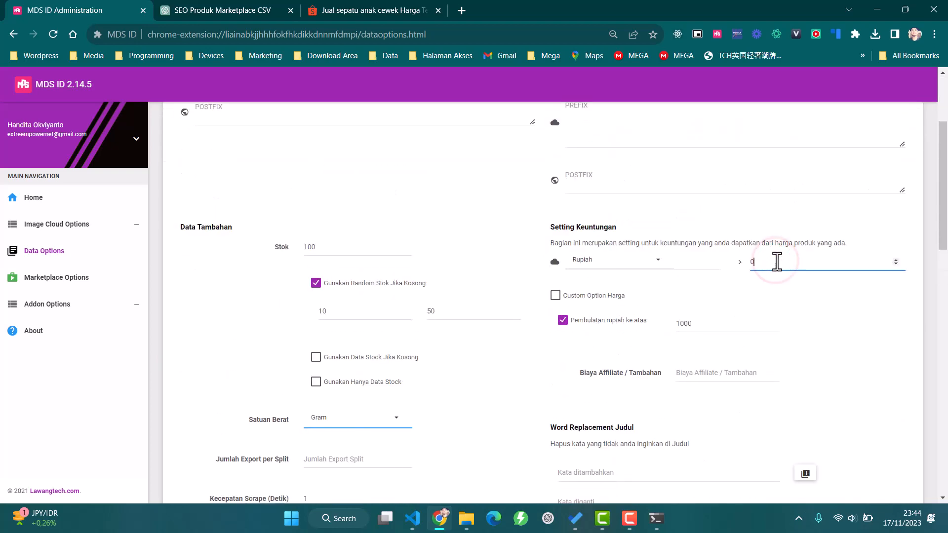
type("3")
left_click(596, 296)
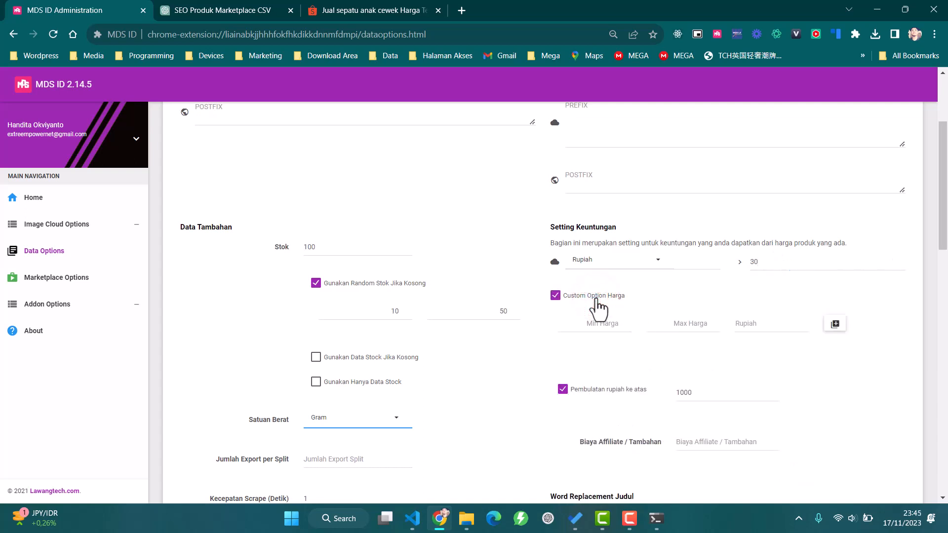
left_click(594, 296)
left_click(768, 260)
scroll(769, 257, "down", 2)
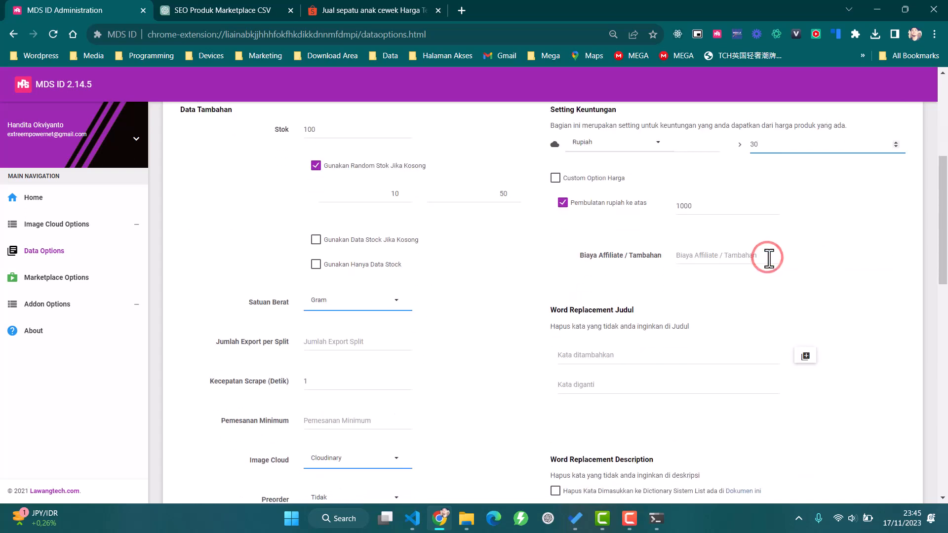
Step: Set the Biaya Affiliate / Tambahan amount to 7500
left_click(726, 252)
type("5")
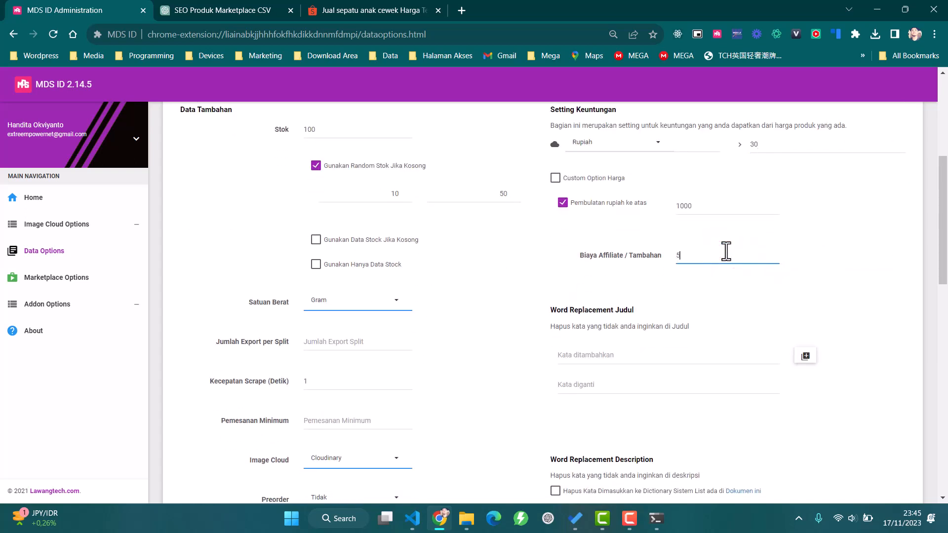
key("BackSpace")
type("7500")
Step: Review the title and description word replacement fields, leaving them empty, and save the Data Options settings
scroll(726, 252, "down", 2)
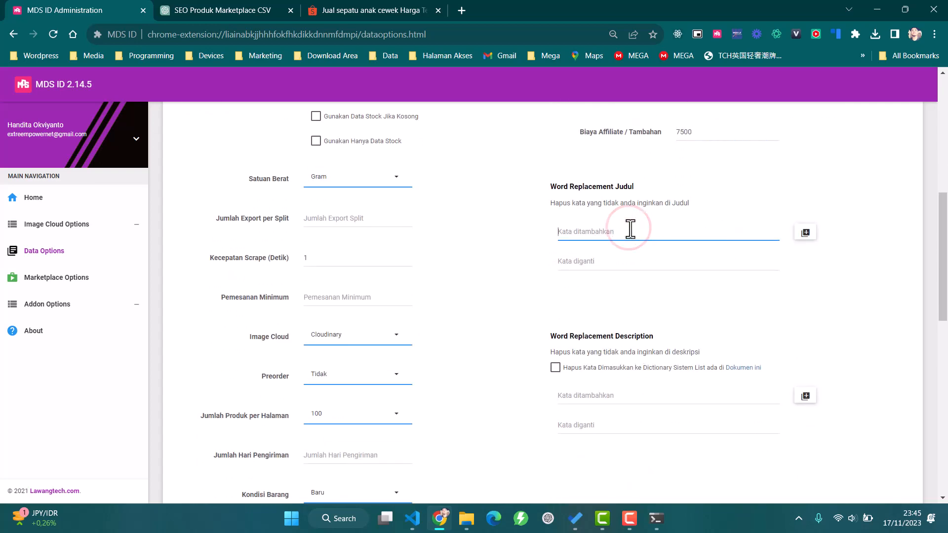
scroll(630, 228, "down", 3)
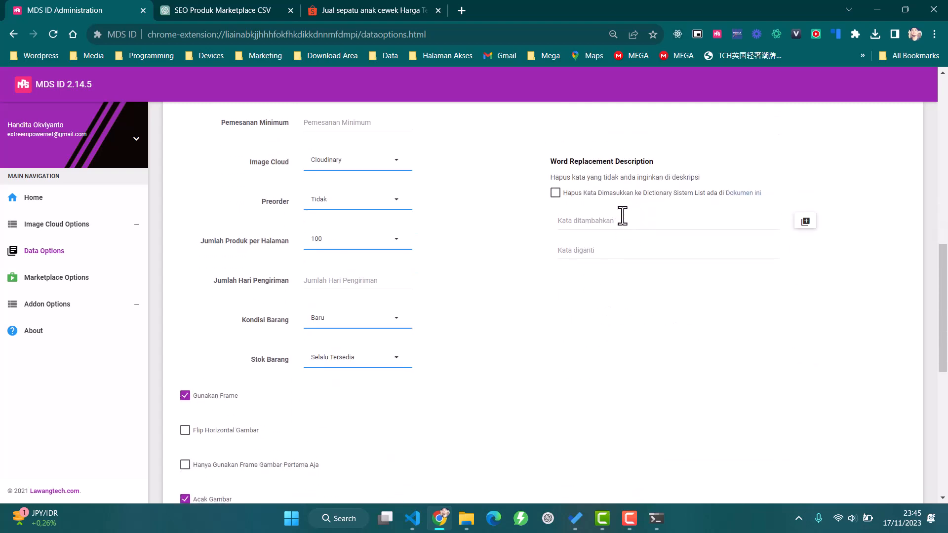
left_click(622, 215)
scroll(622, 215, "up", 4)
scroll(622, 216, "down", 4)
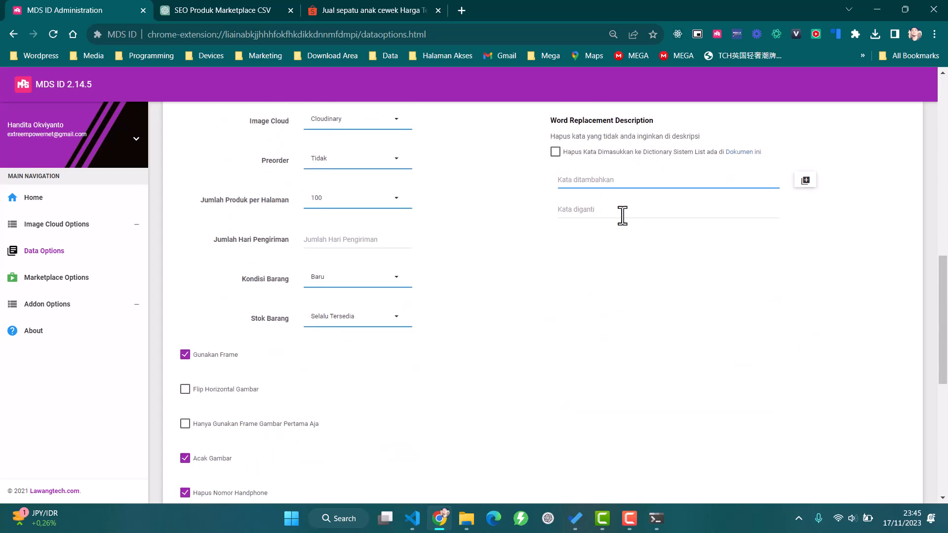
scroll(351, 378, "down", 6)
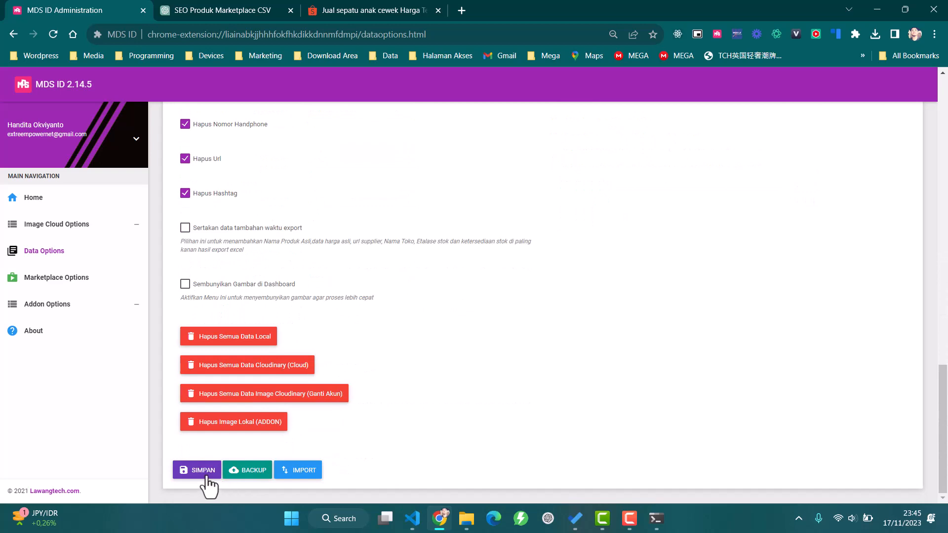
left_click(207, 474)
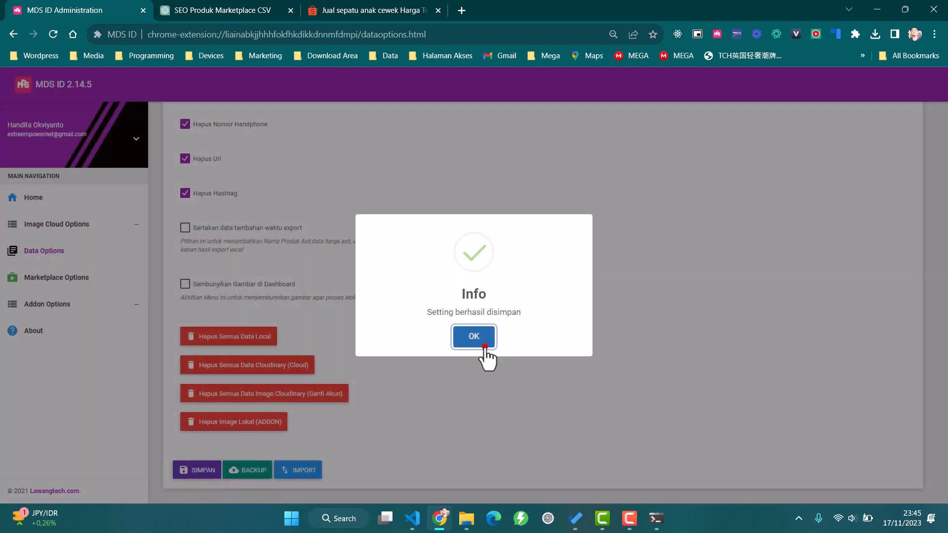
left_click(484, 347)
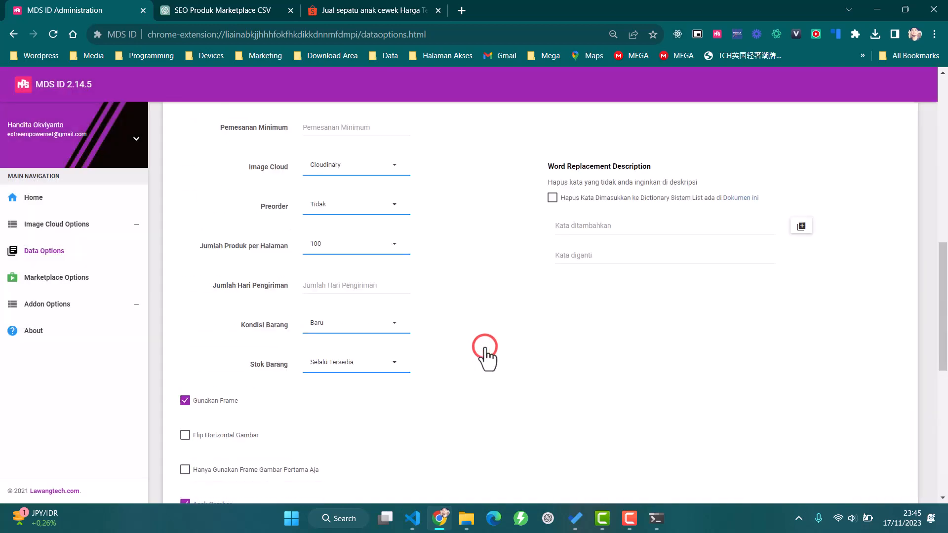
Step: Return to the Home product list and download all images of the first product, the LOLI-JKT loafers, with the Frame type
left_click(42, 198)
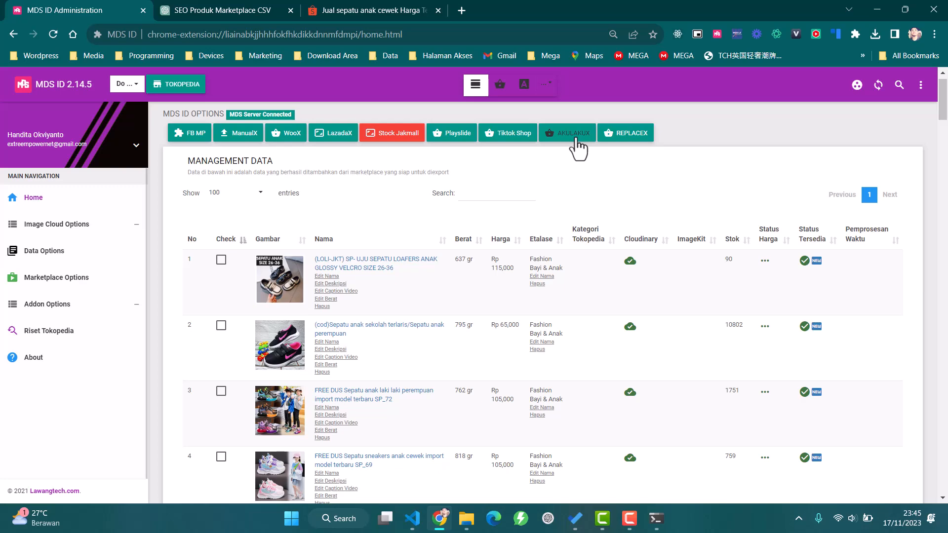
scroll(461, 236, "down", 2)
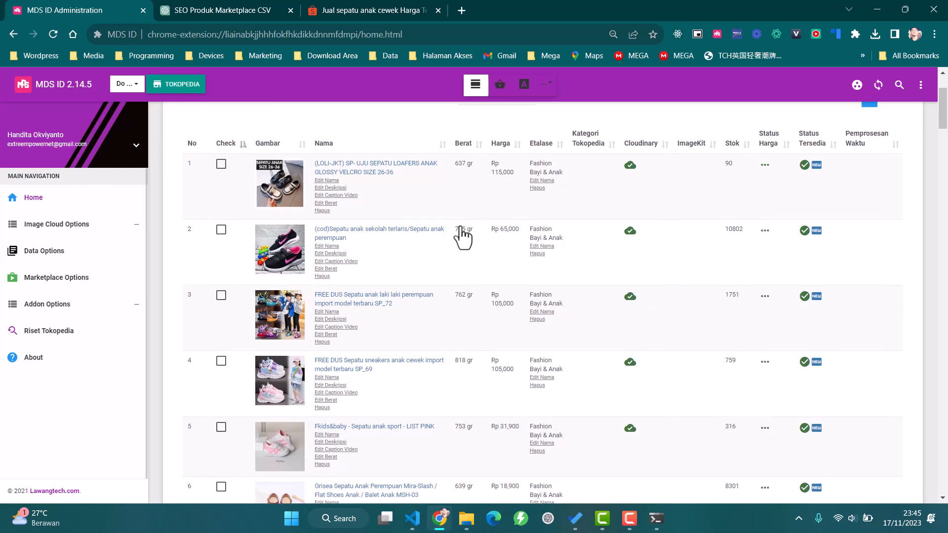
scroll(462, 236, "up", 1)
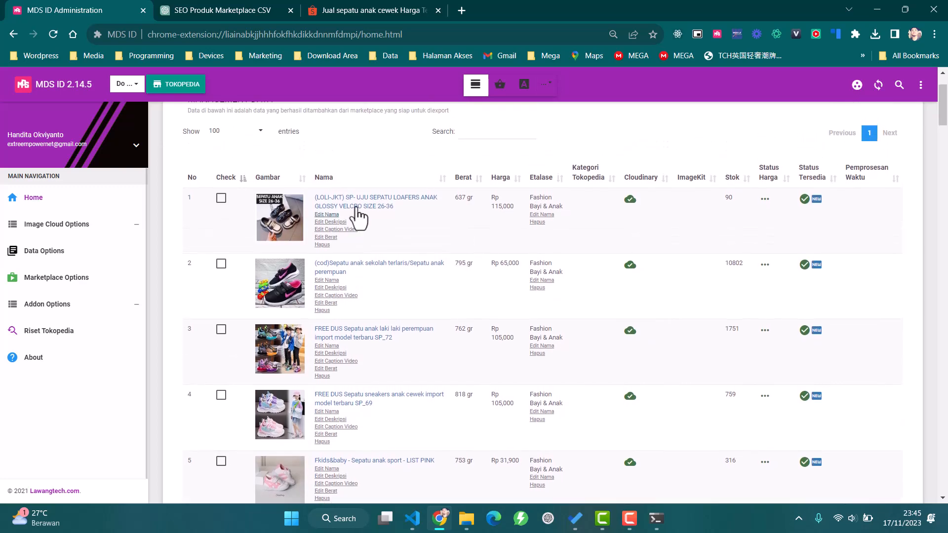
left_click(219, 202)
scroll(490, 277, "up", 2)
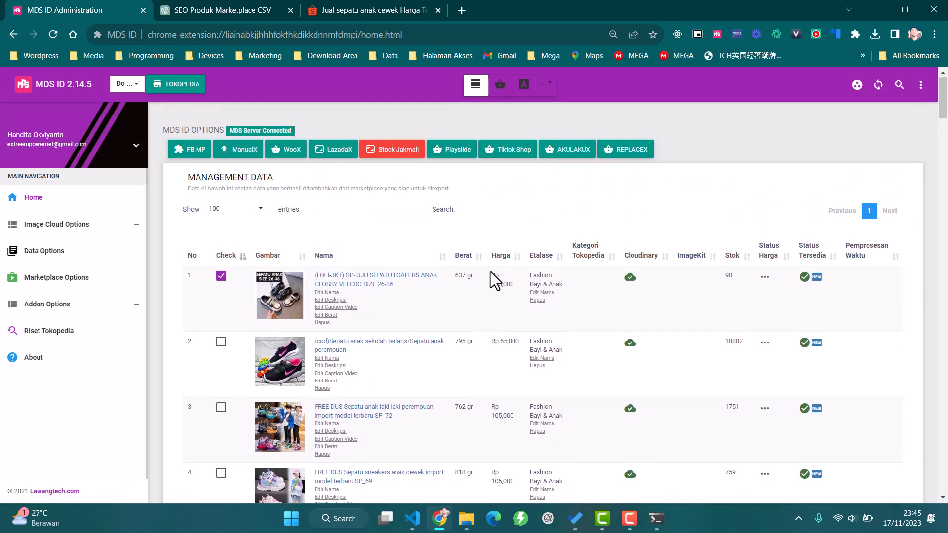
left_click(545, 85)
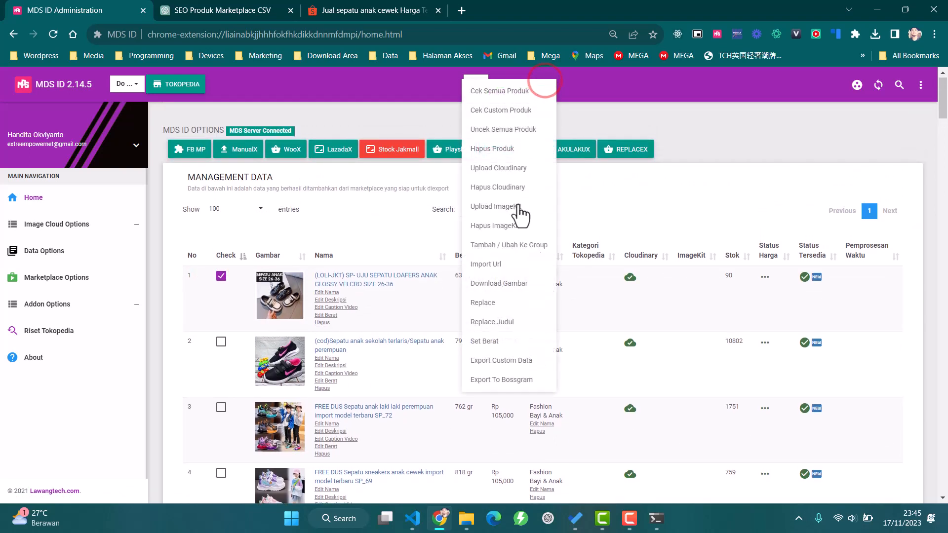
left_click(491, 285)
left_click(447, 292)
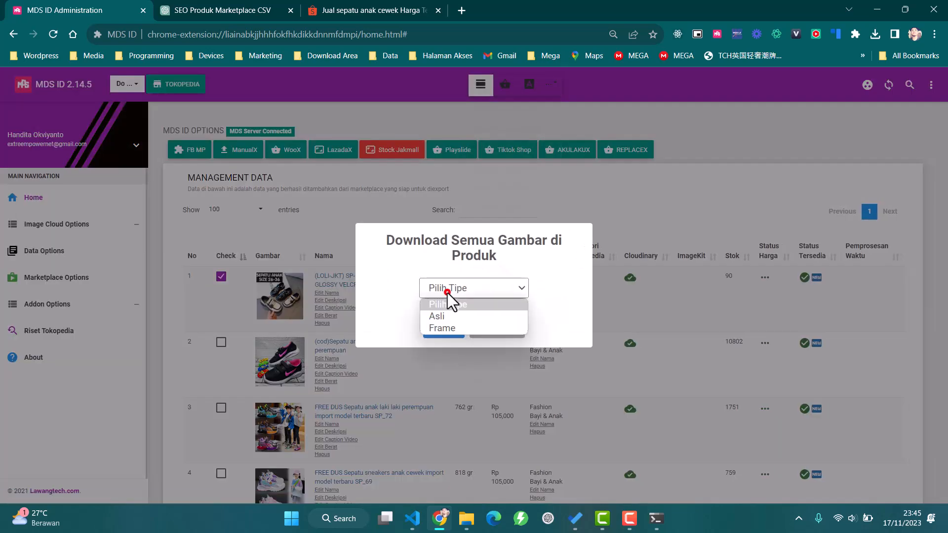
left_click(450, 328)
left_click(448, 330)
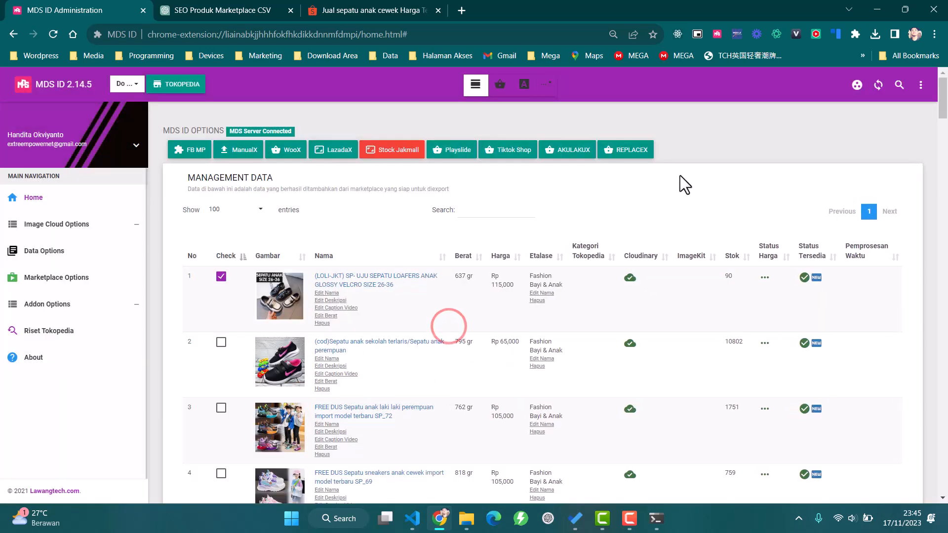
Step: Open the downloaded image 2.jpg to inspect its frame, and close the viewer
left_click(876, 34)
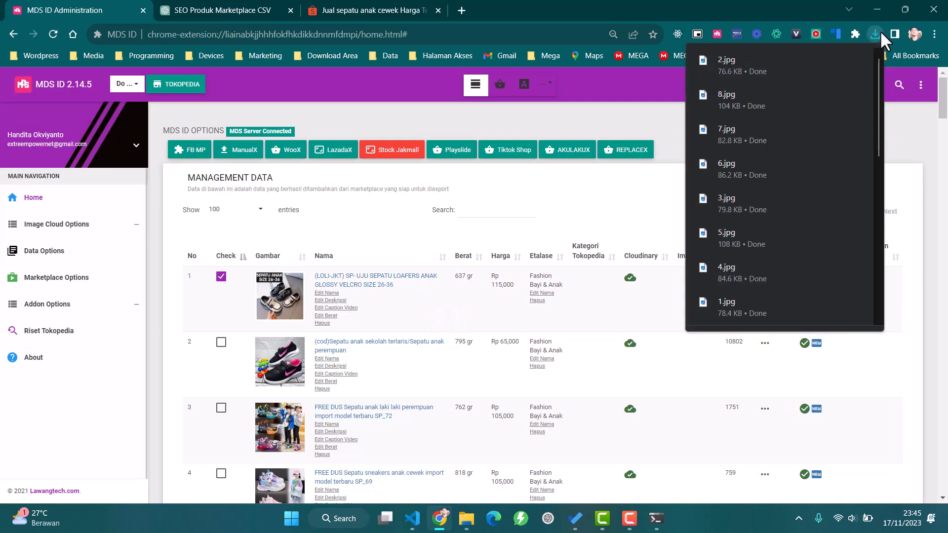
left_click(807, 61)
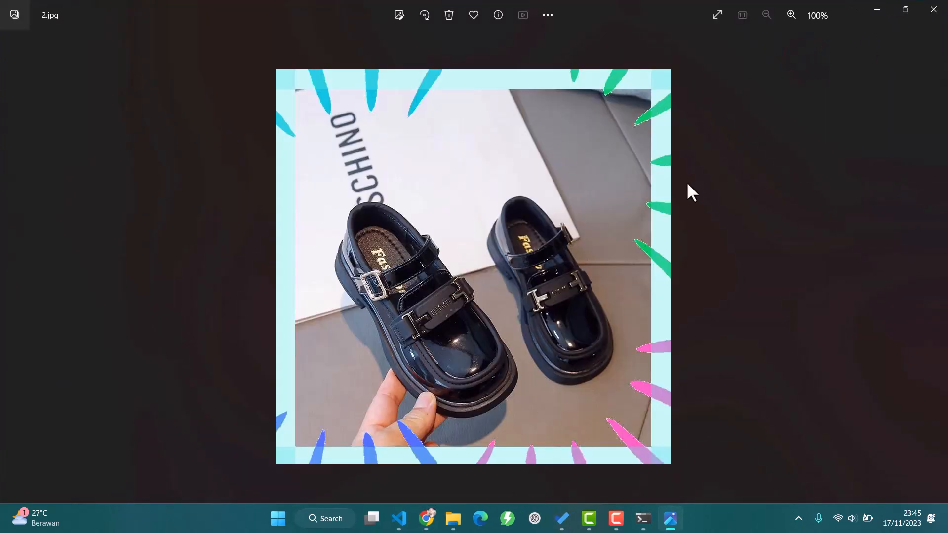
left_click(933, 9)
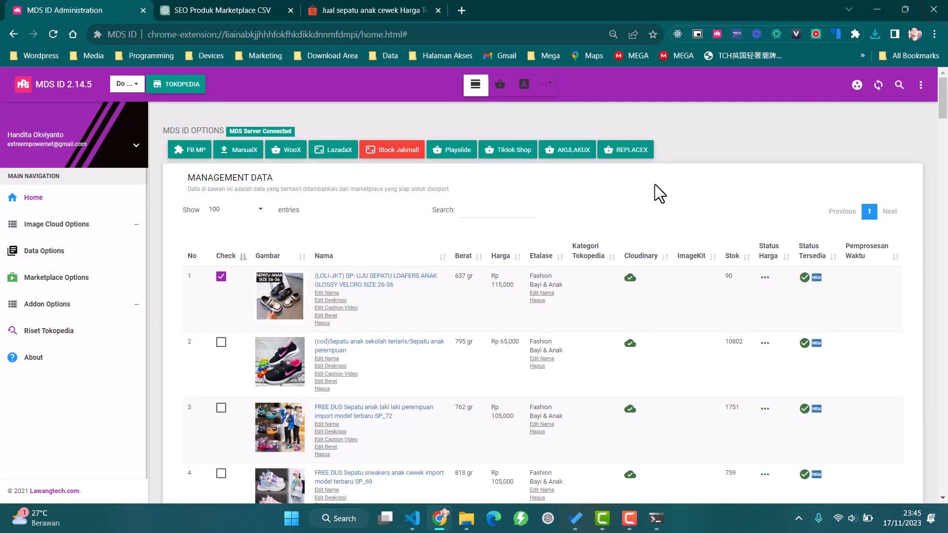
Step: Clear the selection of the first product and look over the product list
scroll(654, 184, "down", 4)
scroll(654, 185, "up", 4)
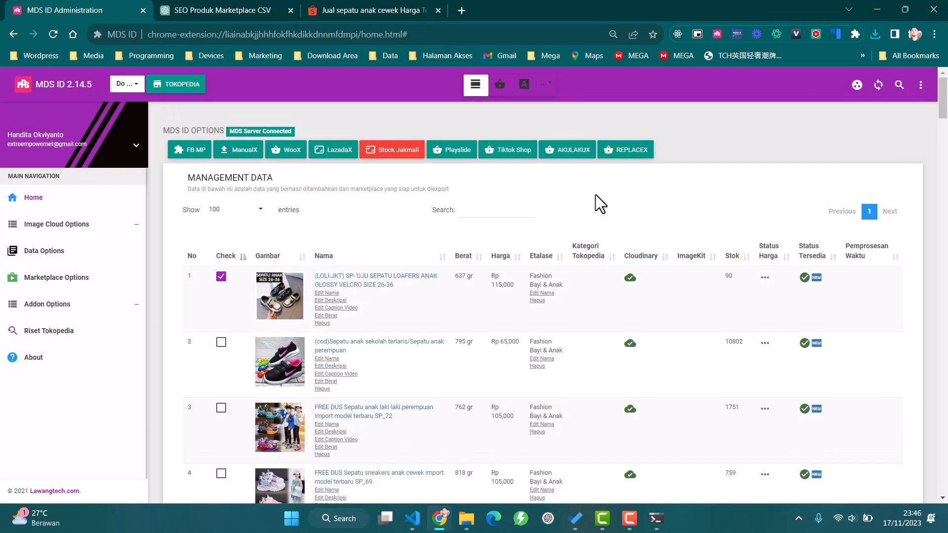
left_click(221, 277)
scroll(395, 313, "down", 3)
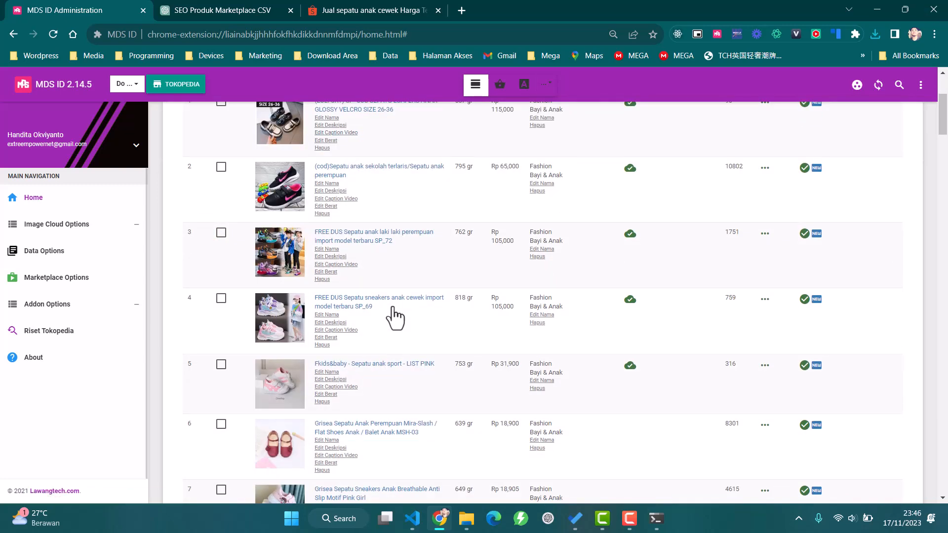
scroll(395, 318, "up", 3)
scroll(395, 318, "down", 2)
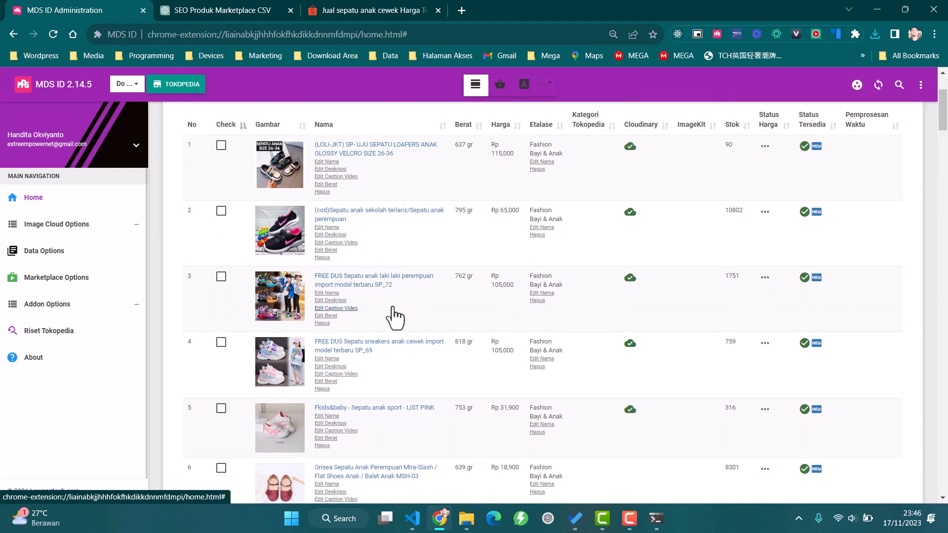
scroll(500, 285, "up", 1)
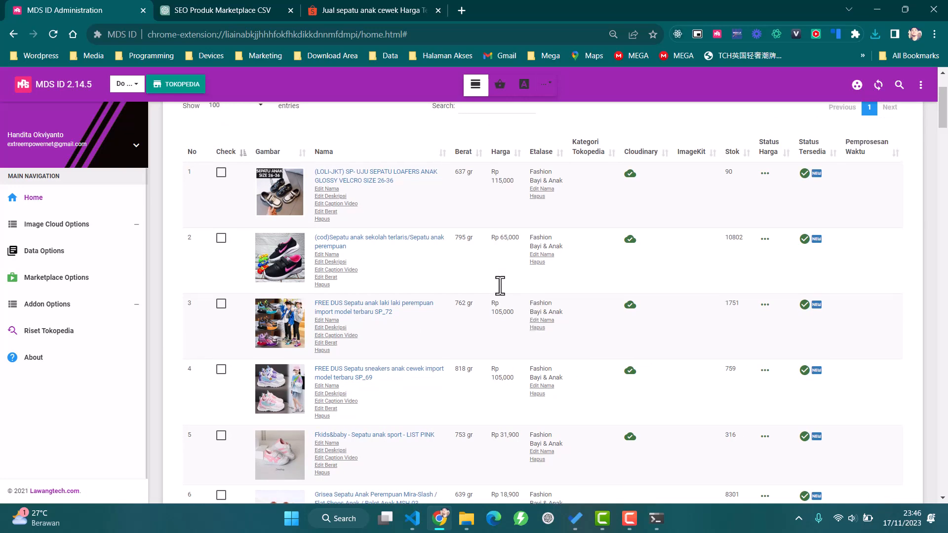
scroll(585, 232, "up", 2)
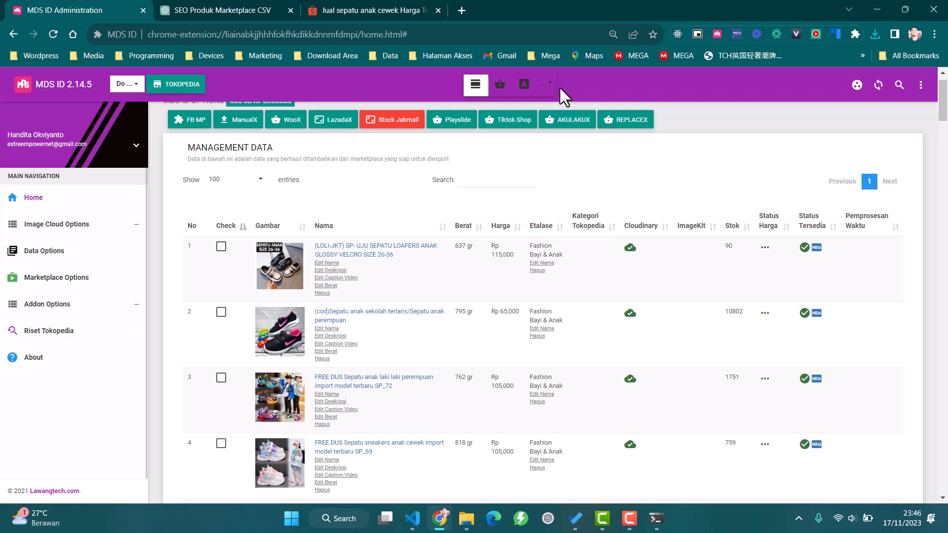
Step: Select the first five products in the Management Data list for title replacement
left_click(223, 245)
right_click(220, 247)
left_click(218, 247)
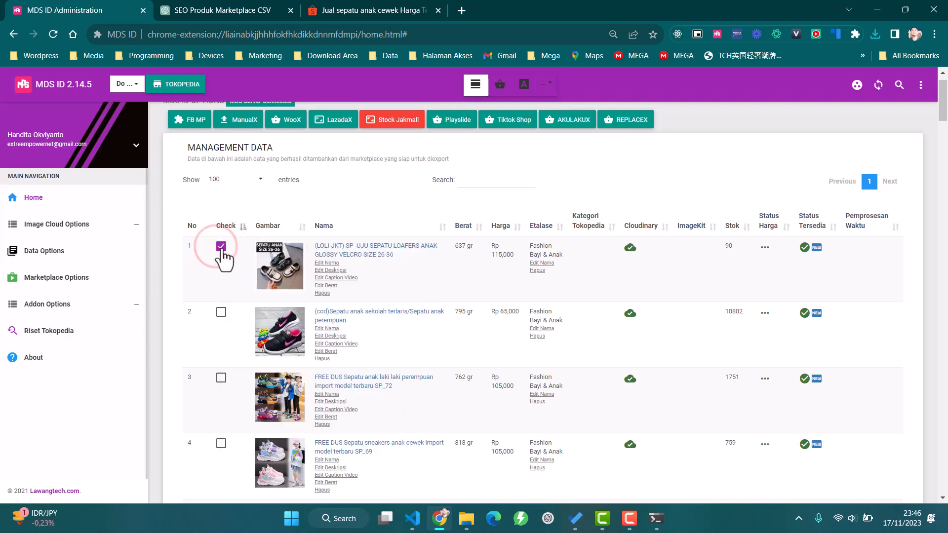
left_click(221, 247)
left_click(221, 247)
left_click(221, 312)
left_click(219, 377)
scroll(219, 378, "down", 2)
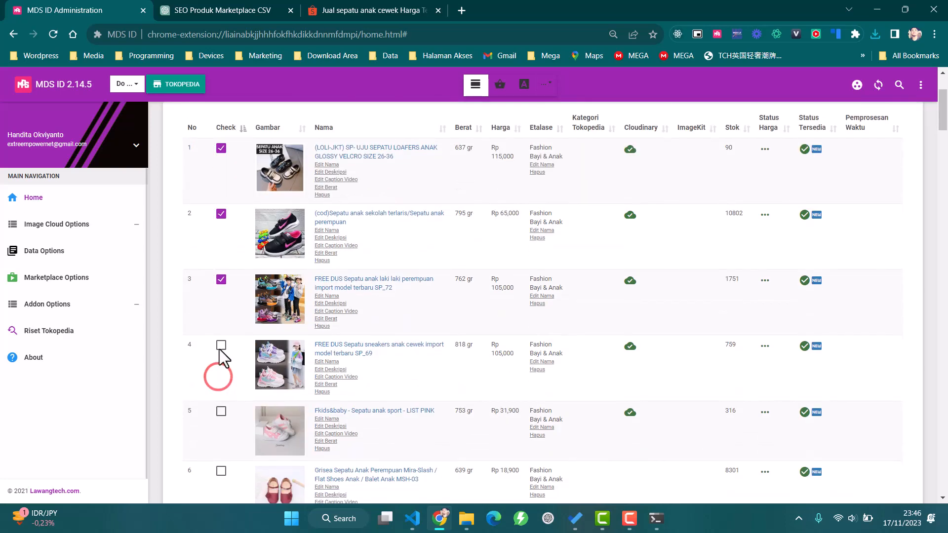
left_click(221, 343)
scroll(221, 343, "down", 2)
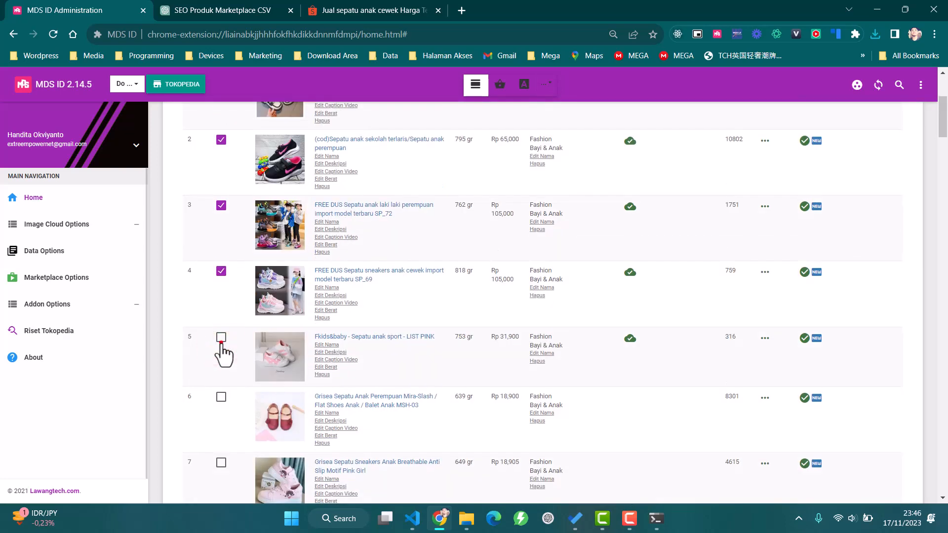
left_click(222, 337)
scroll(496, 310, "up", 4)
scroll(496, 301, "down", 2)
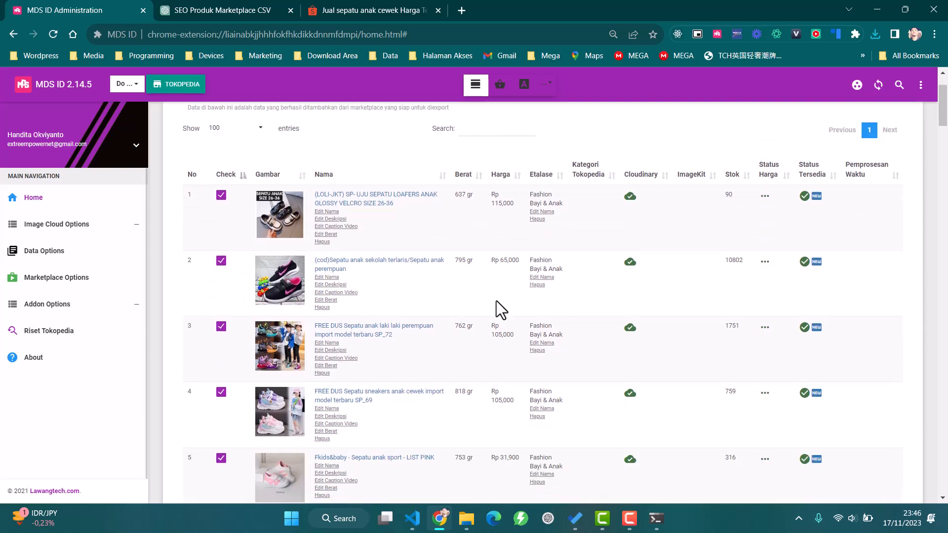
Step: Copy the selected products' titles from Replace Judul and switch to the ChatGPT conversation SEO Produk Marketplace CSV
left_click(544, 88)
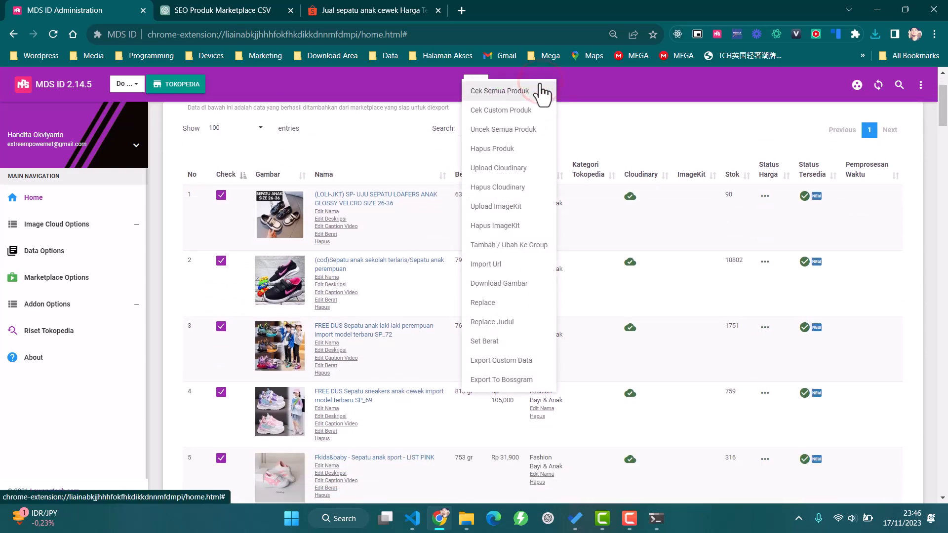
left_click(491, 325)
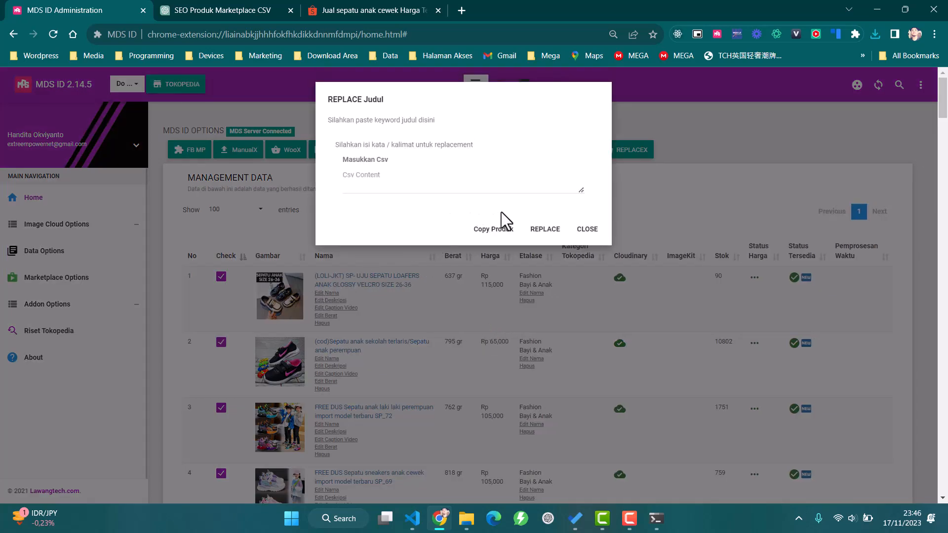
left_click(497, 231)
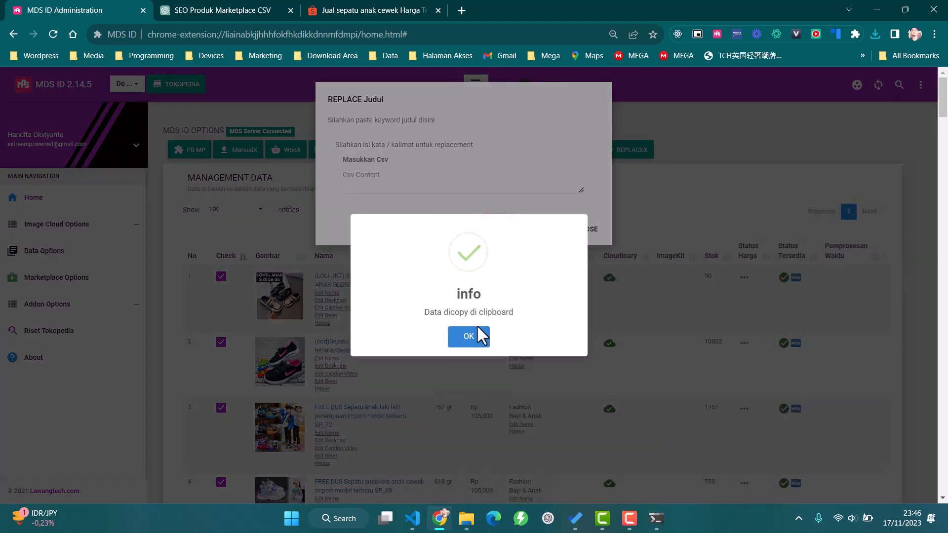
left_click(469, 337)
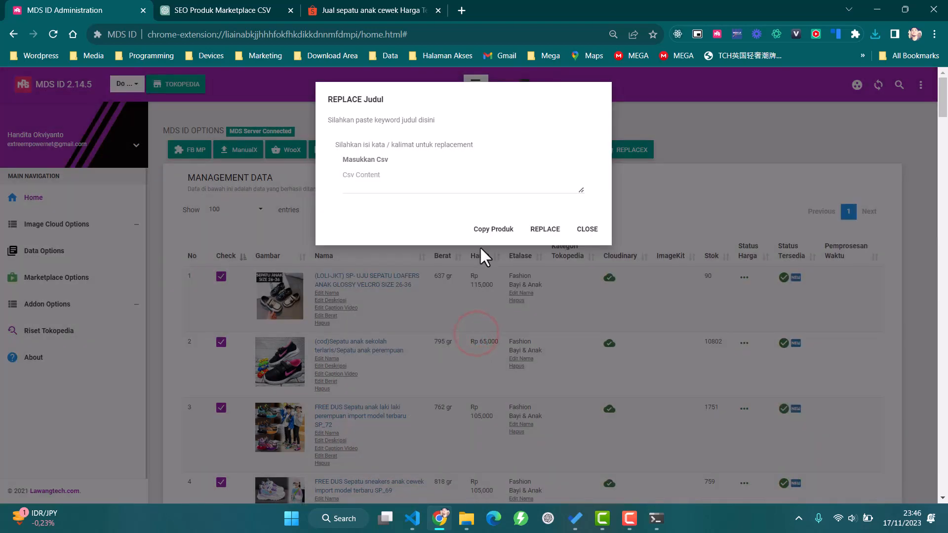
left_click(225, 13)
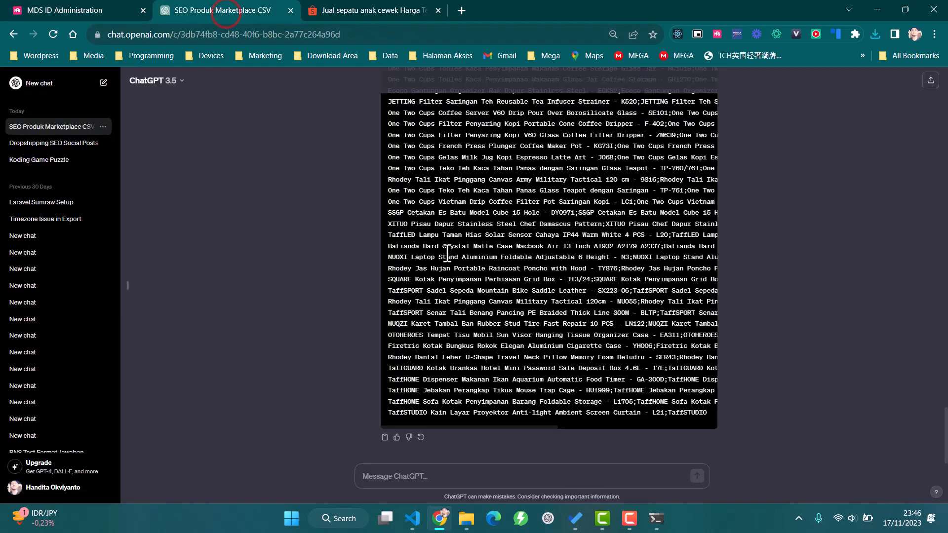
Step: Open the ChatGPT desktop app at full size, look through its chat history and close it
left_click(533, 518)
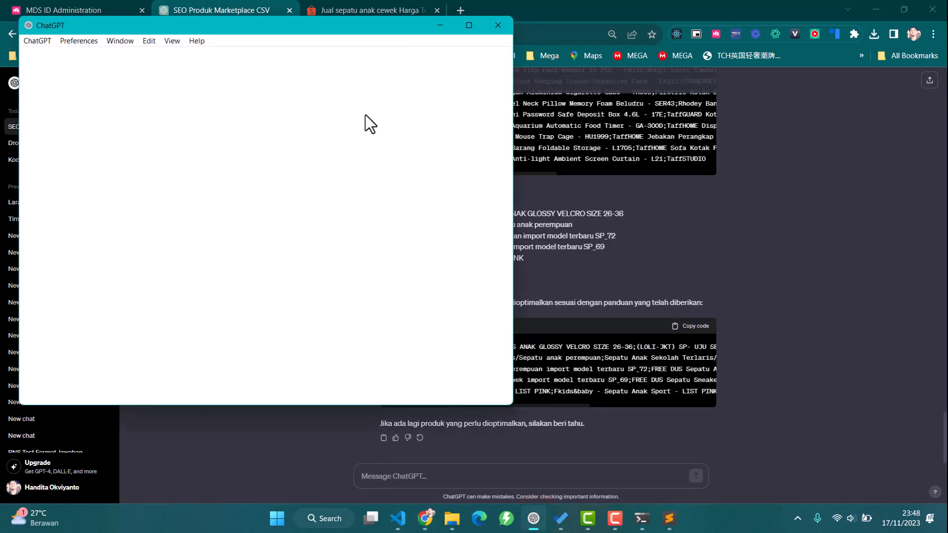
left_click(471, 28)
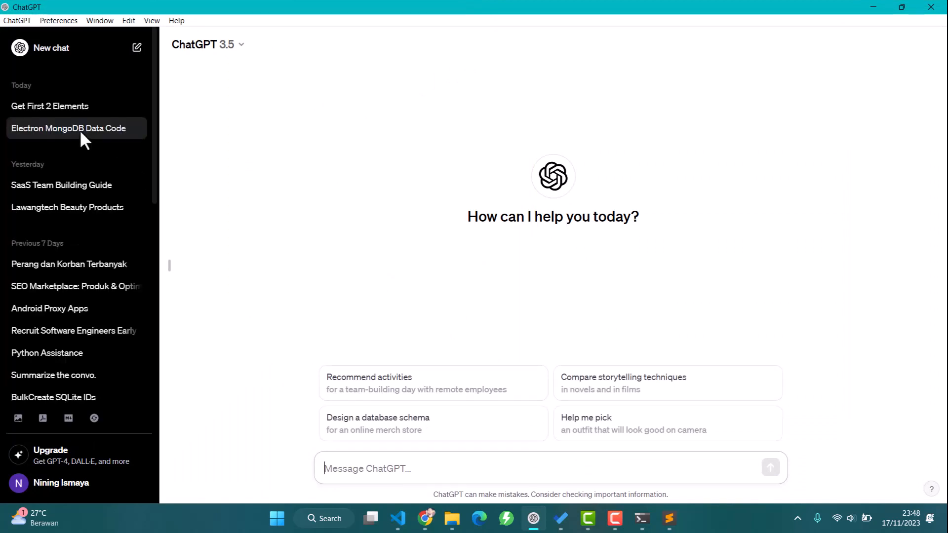
scroll(51, 299, "down", 3)
scroll(51, 298, "up", 3)
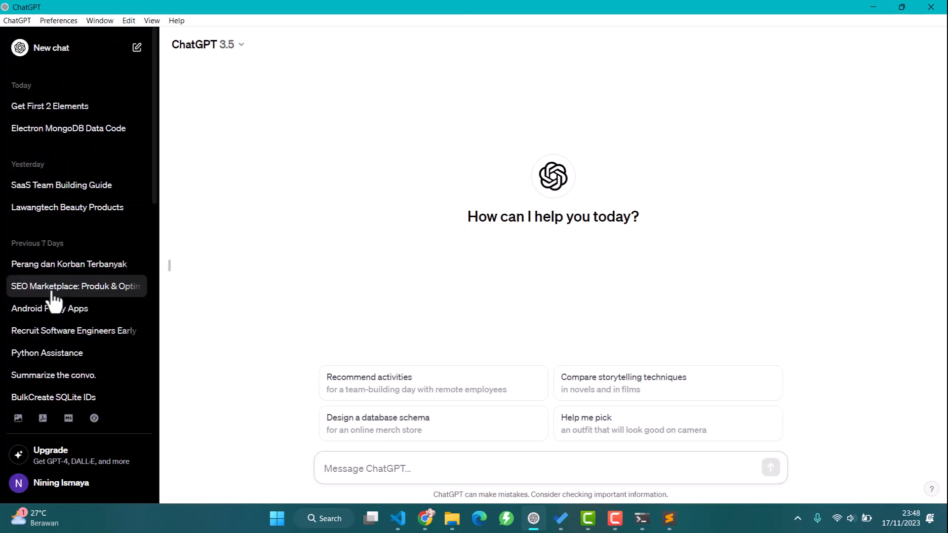
scroll(87, 220, "down", 10)
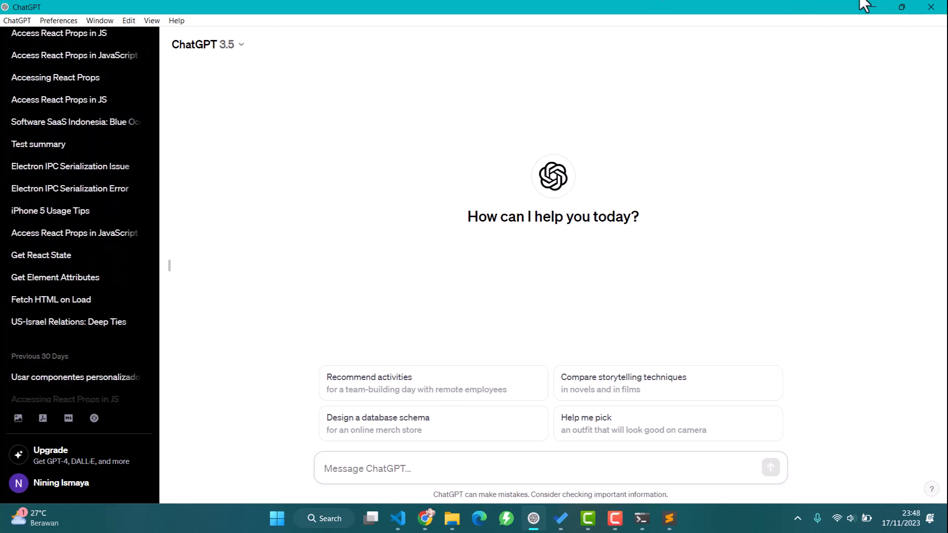
left_click(943, 3)
Step: Open Notion and copy the "Optimasi Judul dengan Acak judul" prompt from the page Prompt ChatGPT MDS Judul Marketplace (Premium)
key("super")
type("notion")
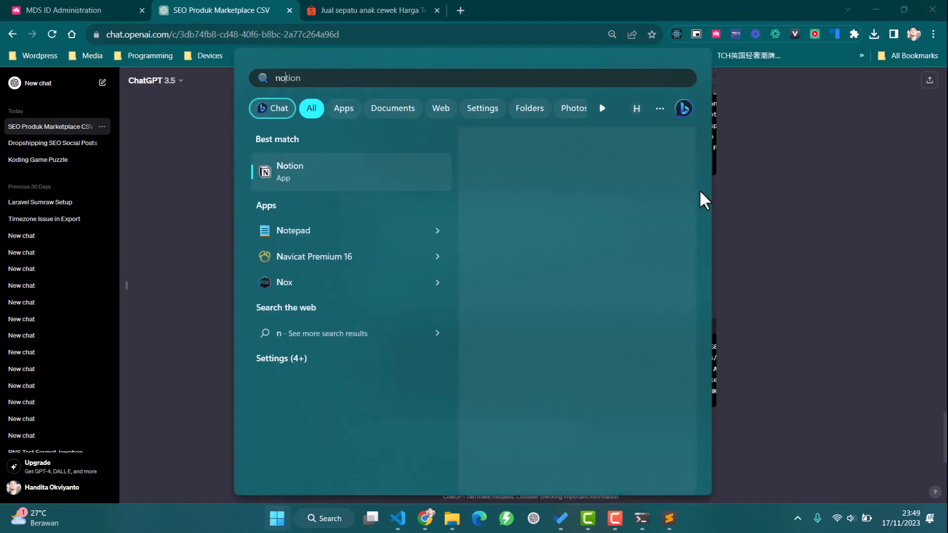
key("Return")
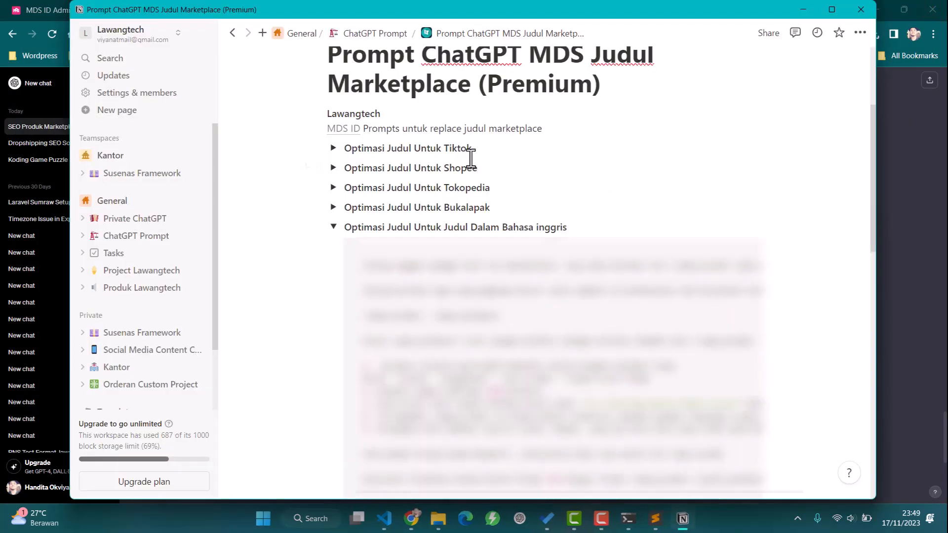
scroll(474, 208, "down", 3)
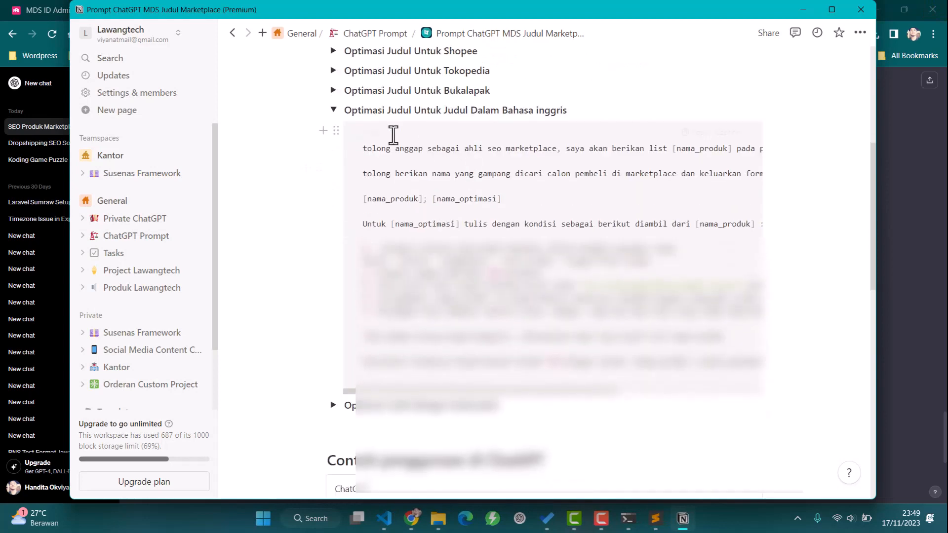
left_click(333, 110)
scroll(465, 152, "up", 3)
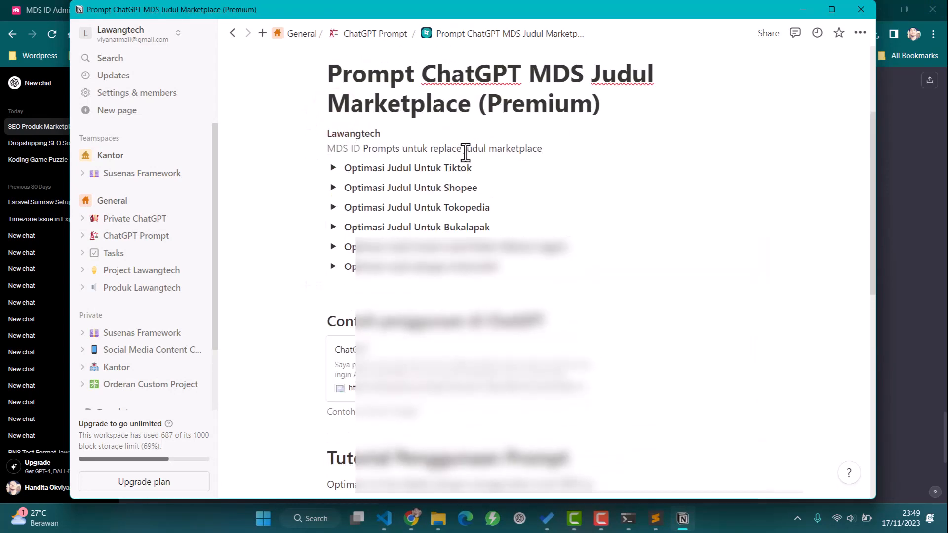
left_click(334, 266)
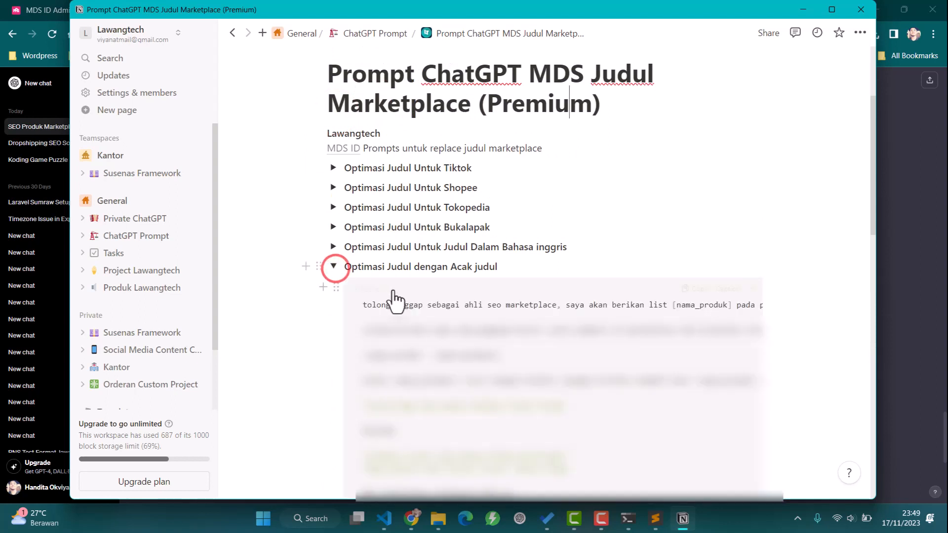
left_click(699, 290)
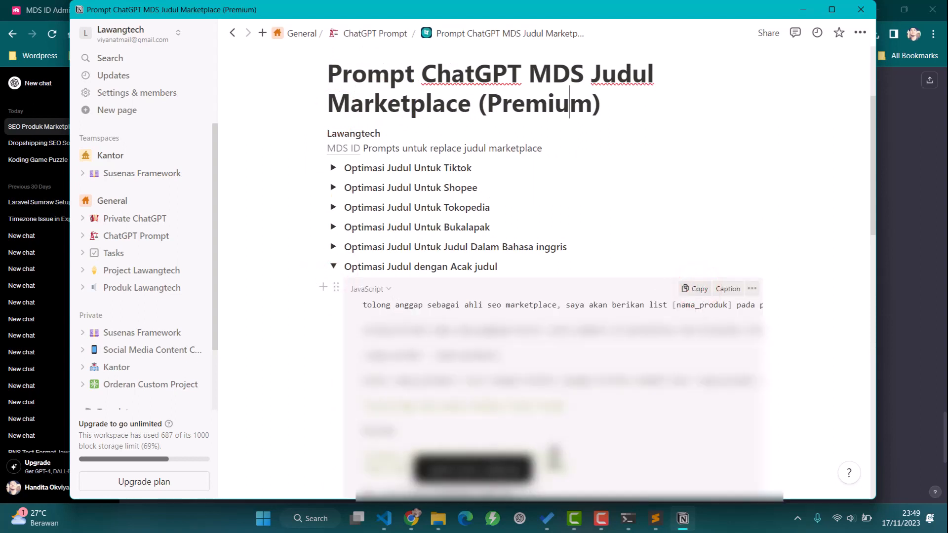
Step: Return to ChatGPT in the browser, start a new chat and send the copied title-shuffling prompt
left_click(406, 522)
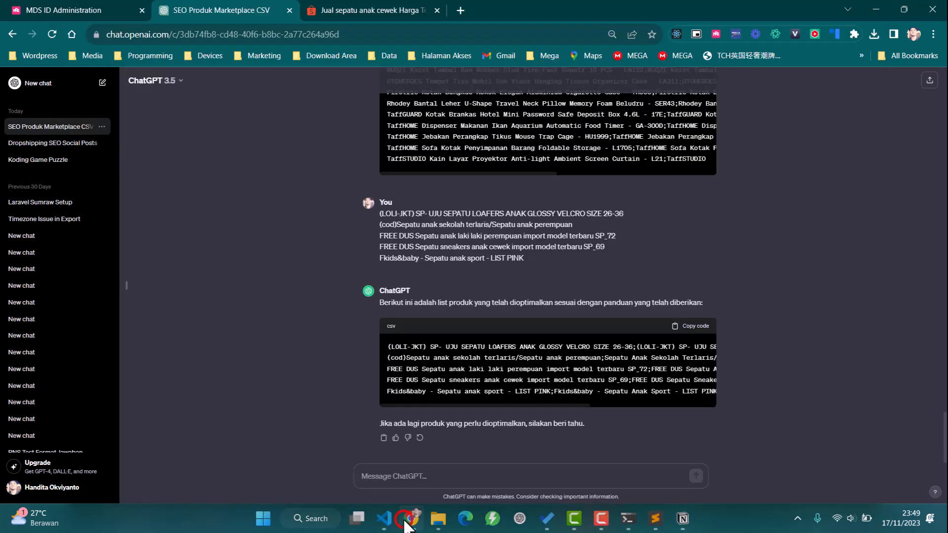
left_click(35, 82)
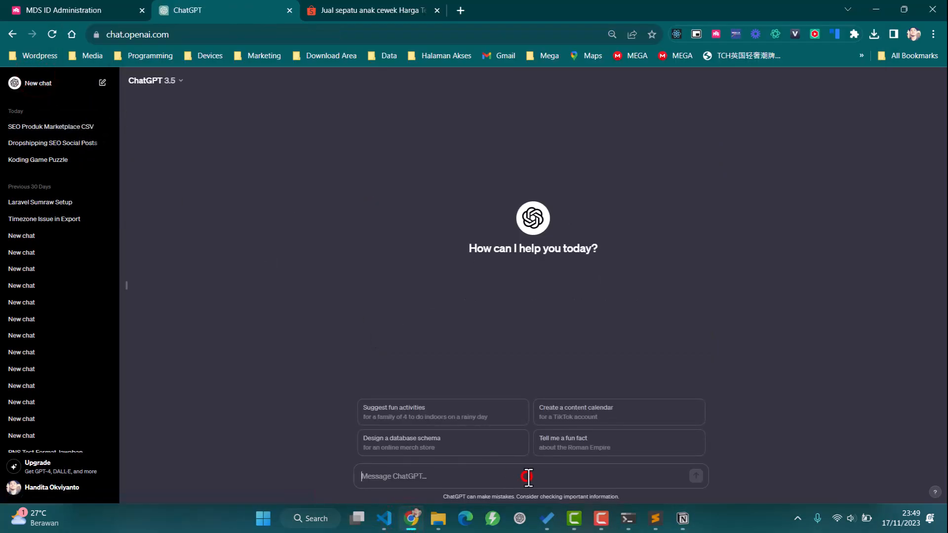
key("ctrl+v")
key("Return")
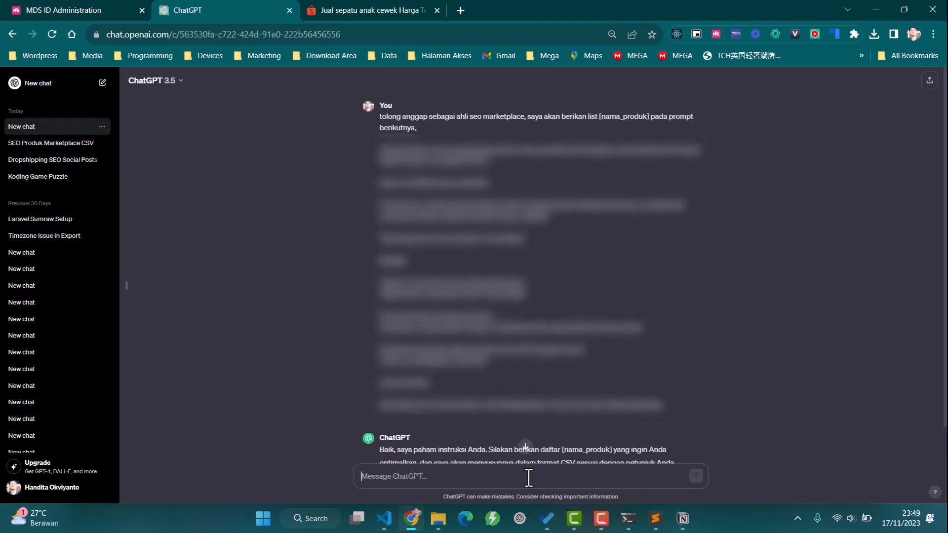
scroll(453, 399, "down", 2)
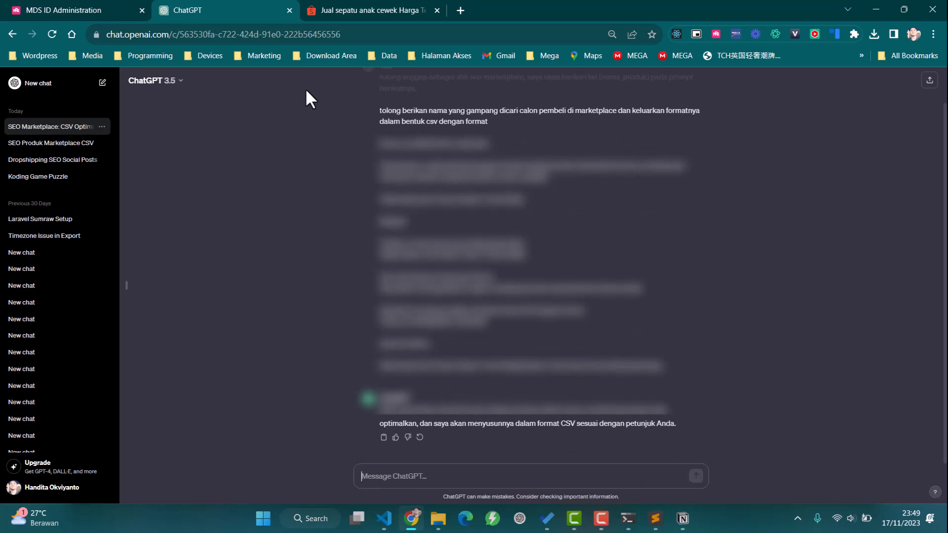
Step: Copy the selected products' titles from MDS ID's Replace Judul dialog and send them in the new ChatGPT conversation
left_click(344, 11)
left_click(71, 10)
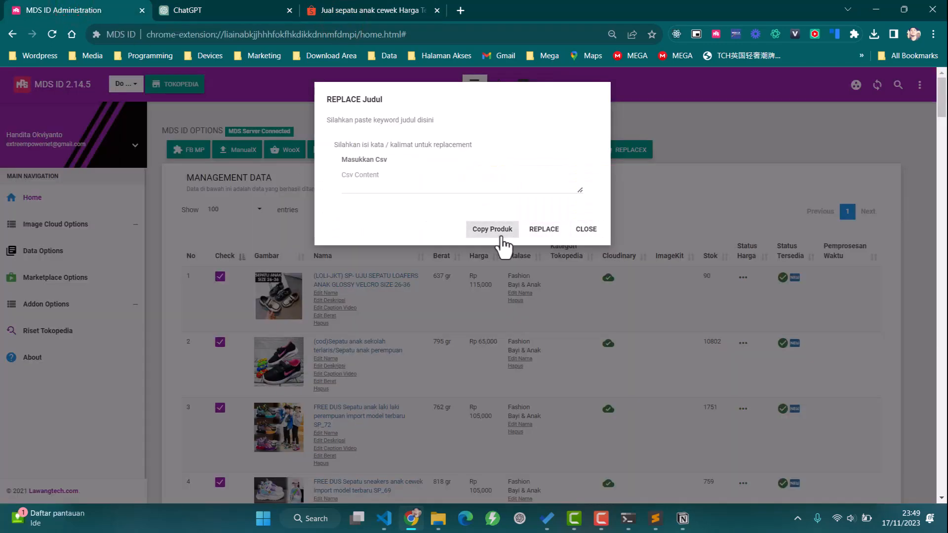
left_click(501, 236)
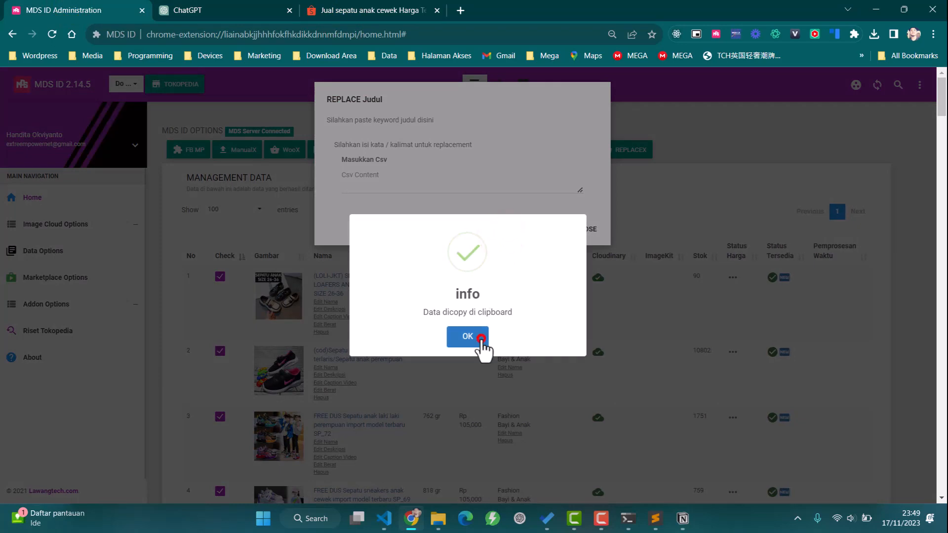
left_click(481, 337)
left_click(381, 10)
left_click(232, 10)
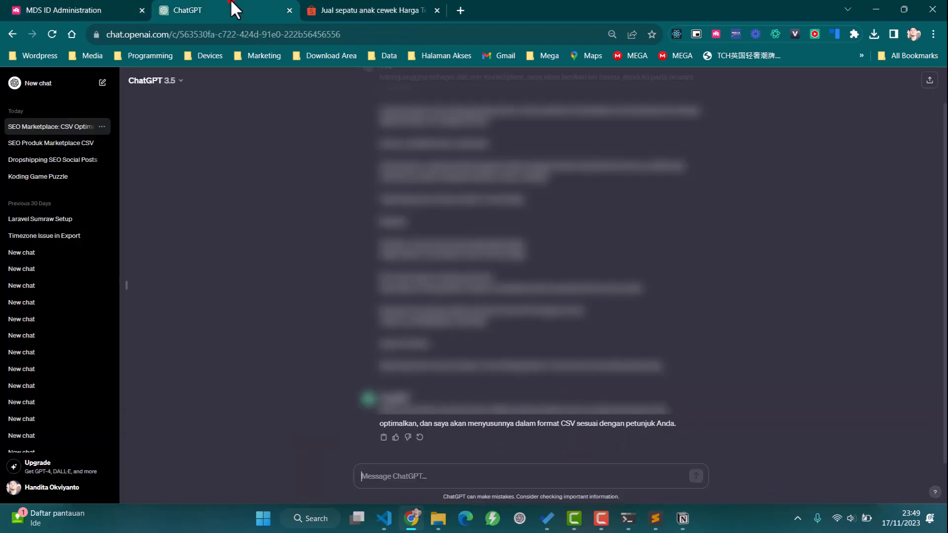
key("ctrl+v")
key("Return")
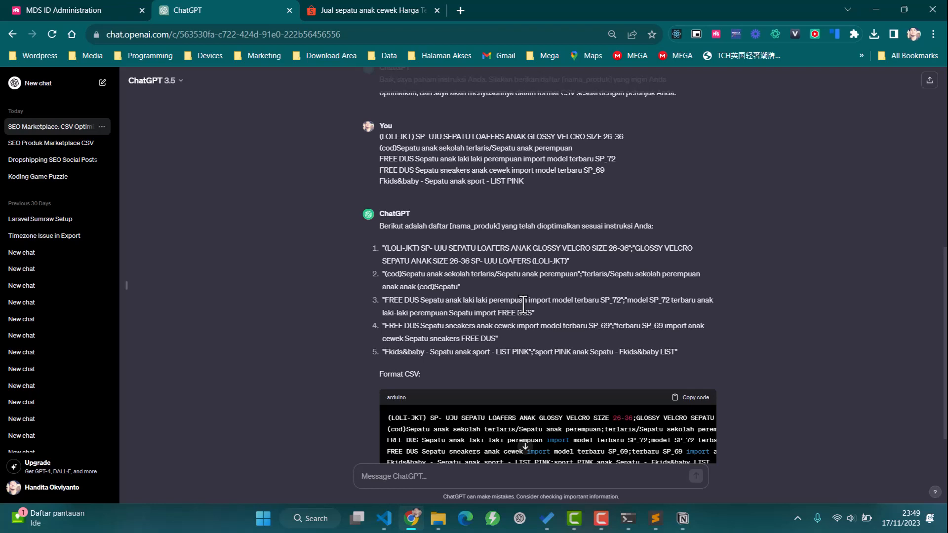
Step: Examine the optimized title pairs in ChatGPT's reply, comparing the numbered list with the full width of the CSV block
scroll(558, 304, "down", 1)
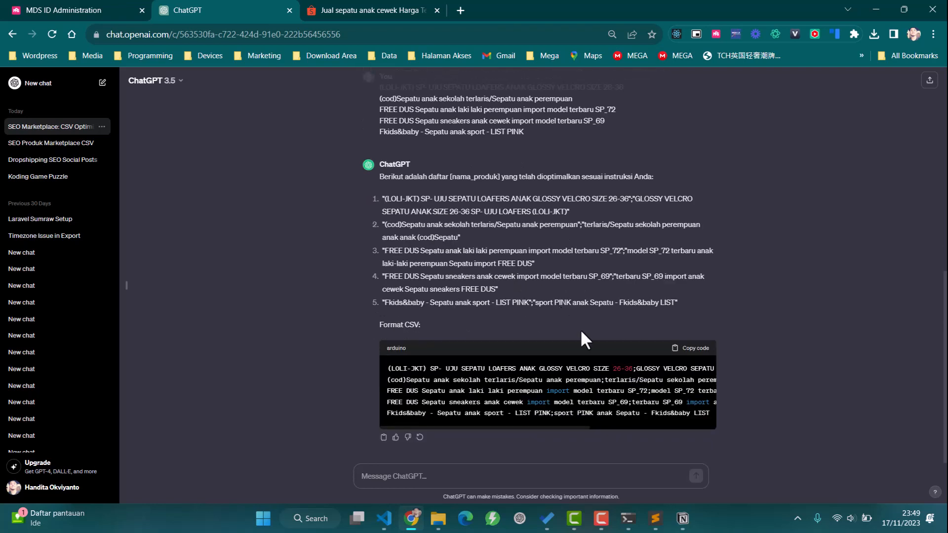
triple_click(622, 389)
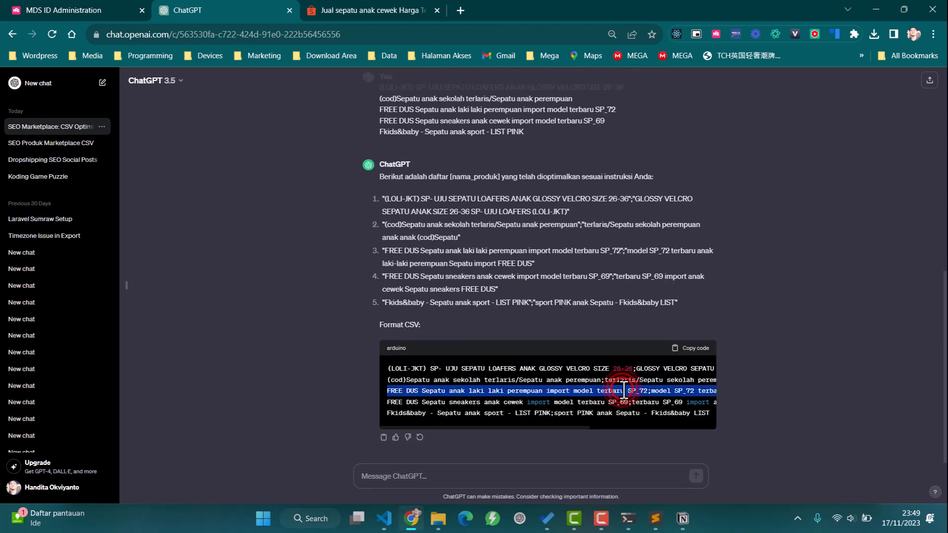
left_click(622, 389)
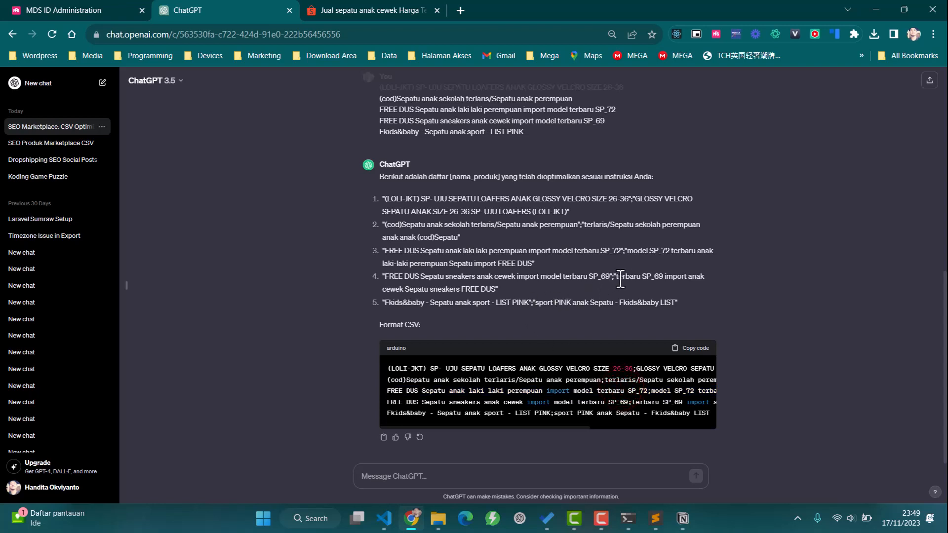
triple_click(638, 275)
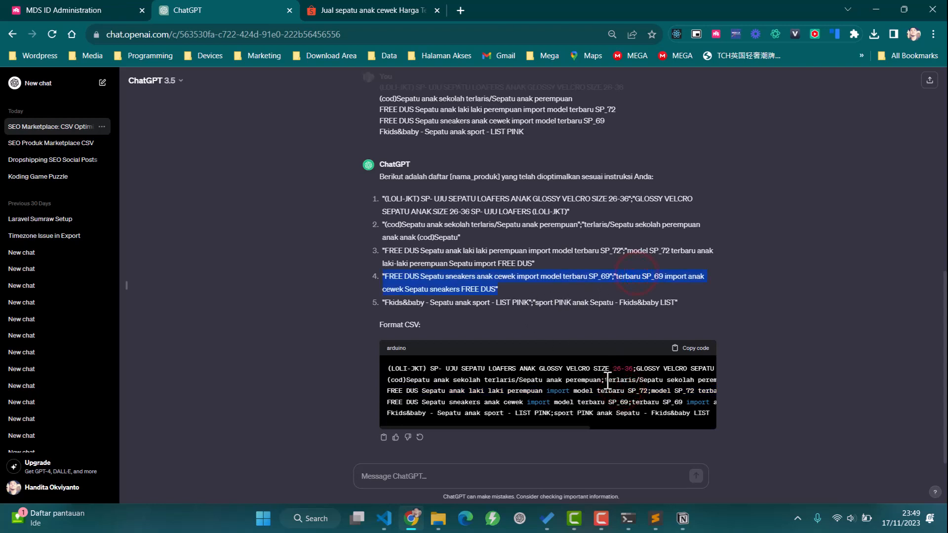
scroll(608, 380, "right", 4)
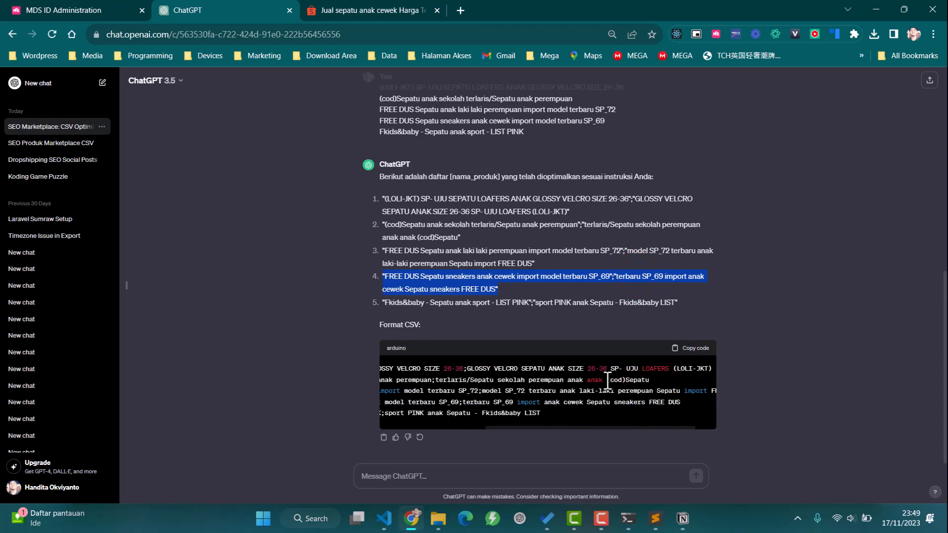
scroll(608, 380, "left", 4)
left_click(550, 286)
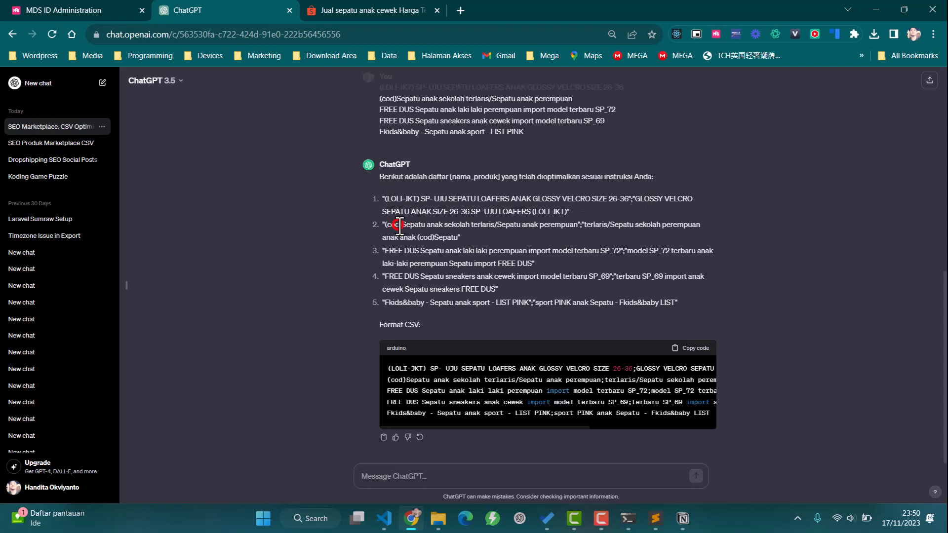
left_click_drag(400, 226, 509, 228)
left_click(469, 263)
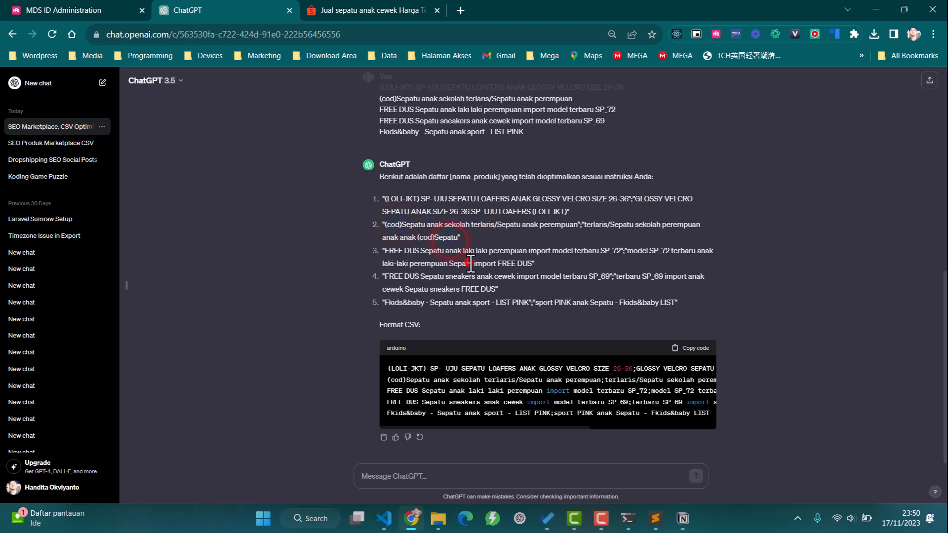
Step: Copy ChatGPT's CSV block into MDS ID's Replace Judul dialog, replace the selected products' titles and close the dialog
left_click(689, 349)
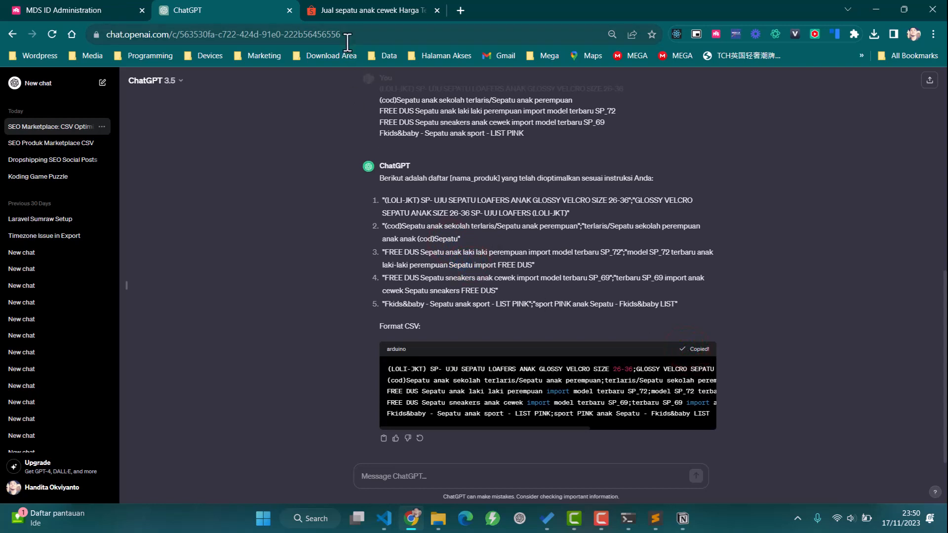
left_click(98, 6)
left_click(393, 182)
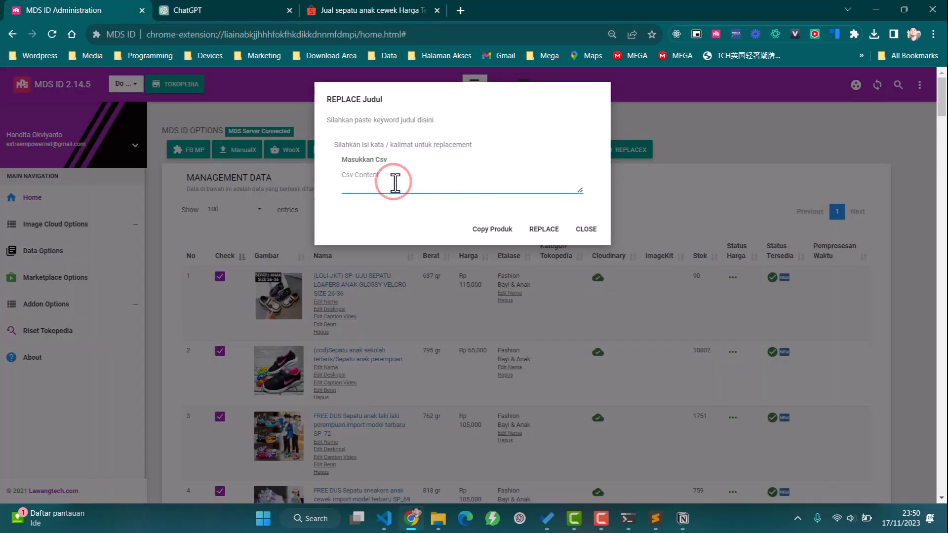
type("Fkids&baby - Sepatu anak sport - LIST PINK;sport PINK anak Sepatu - Fkids&baby LIST")
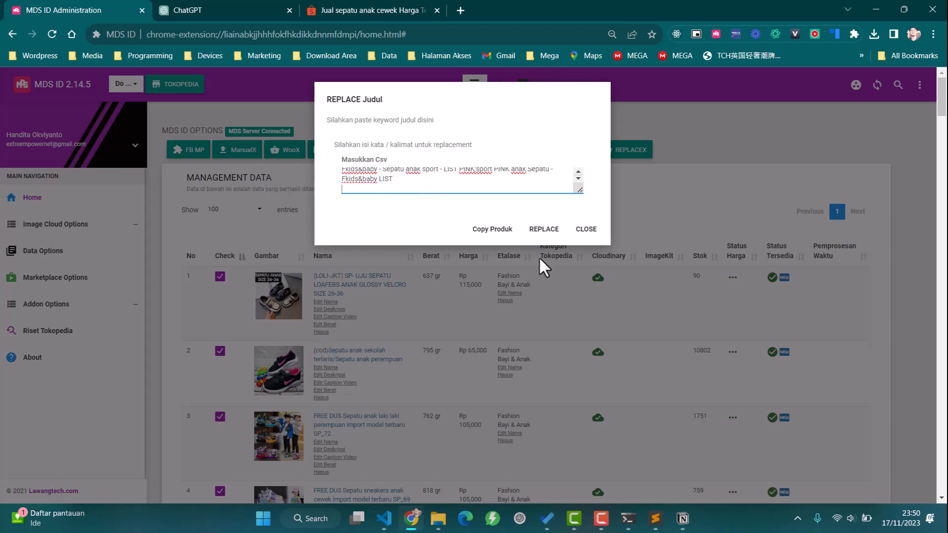
left_click(544, 230)
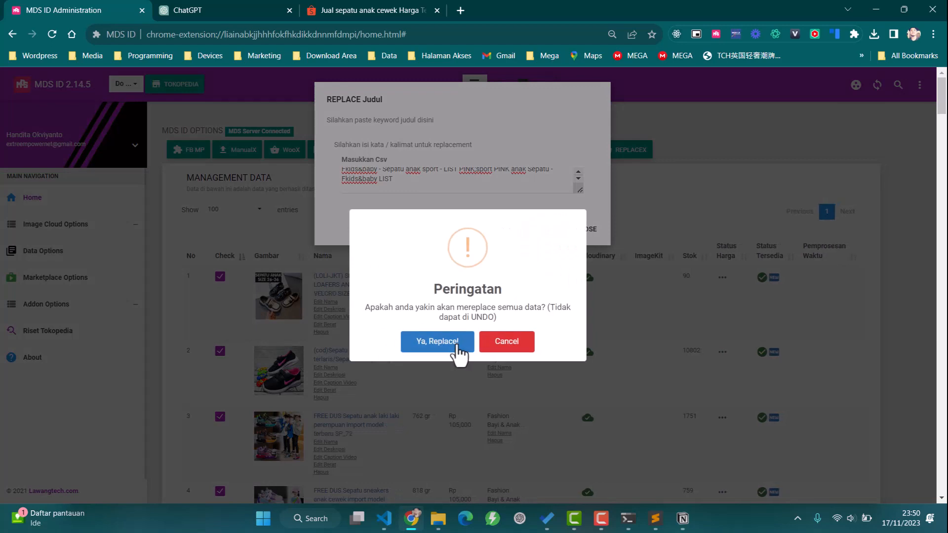
left_click(454, 344)
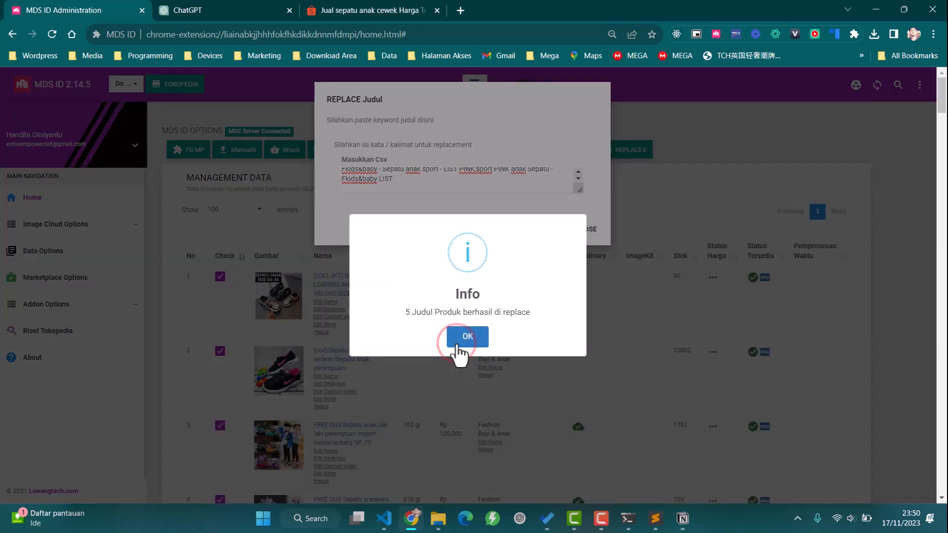
left_click(478, 337)
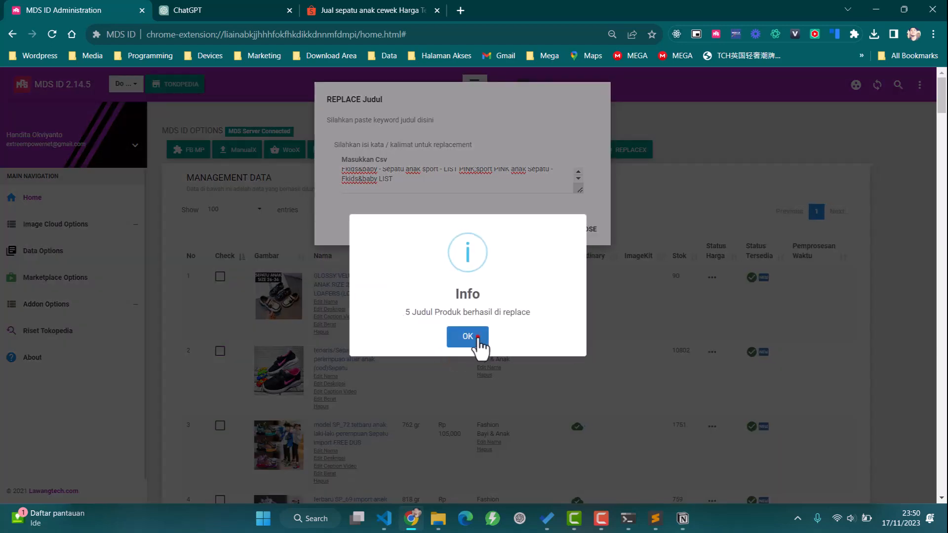
left_click(589, 229)
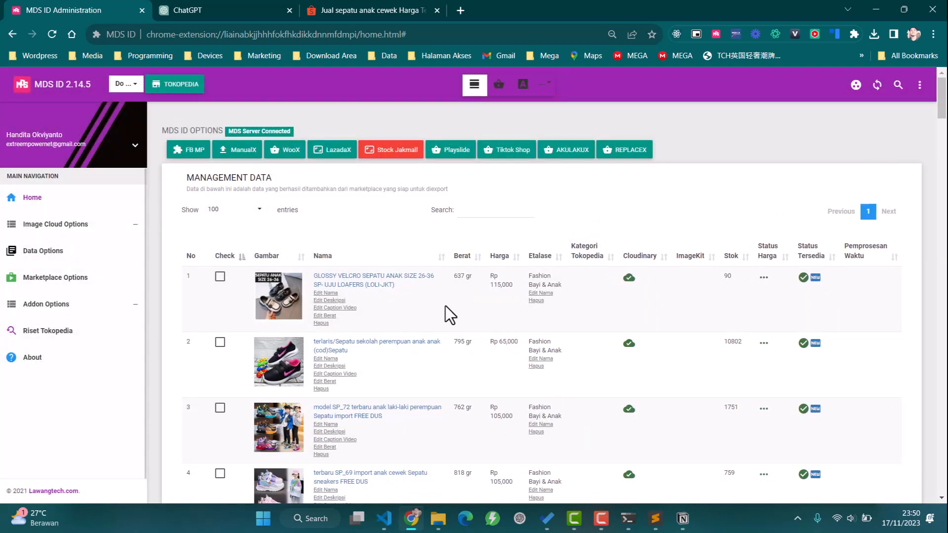
Step: Look over the replaced titles in the Management Data list and select the first four products
scroll(445, 306, "down", 4)
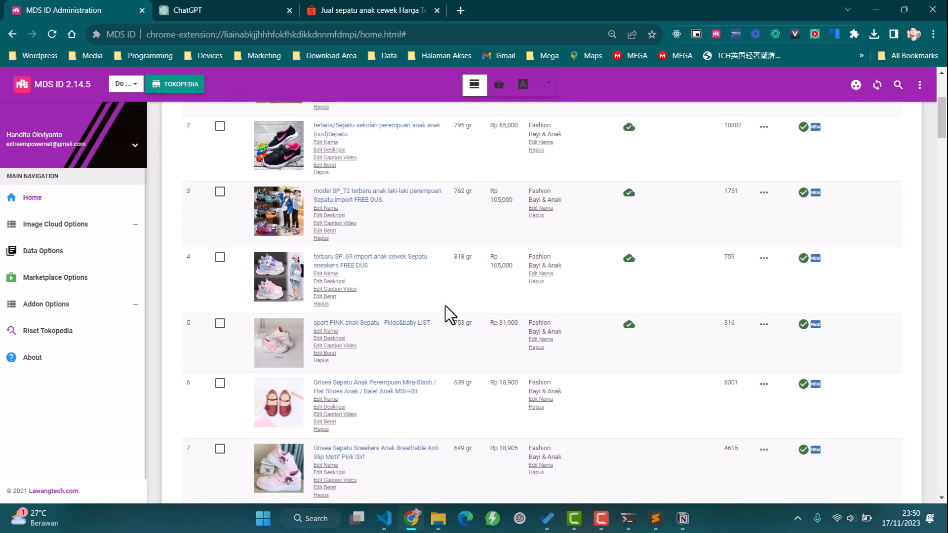
scroll(446, 306, "up", 4)
left_click(222, 277)
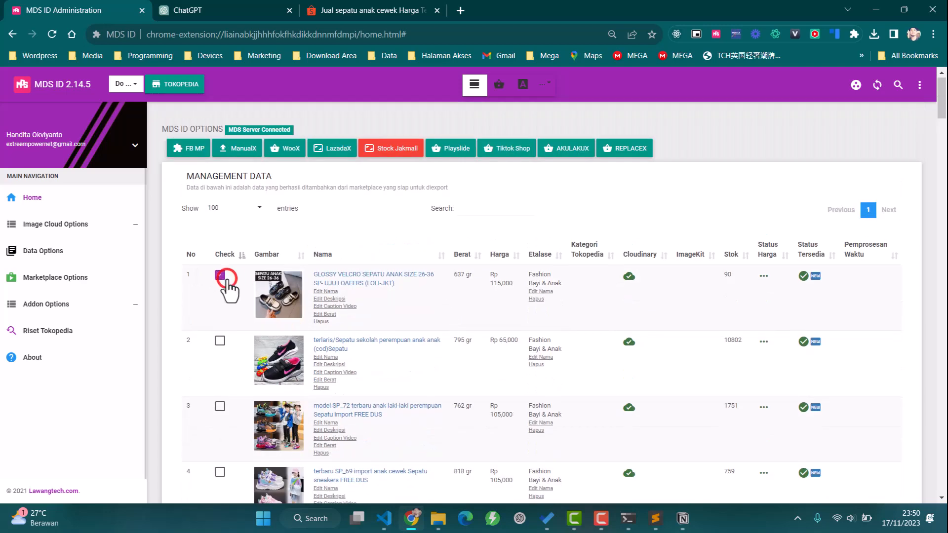
left_click(221, 340)
scroll(221, 346, "down", 2)
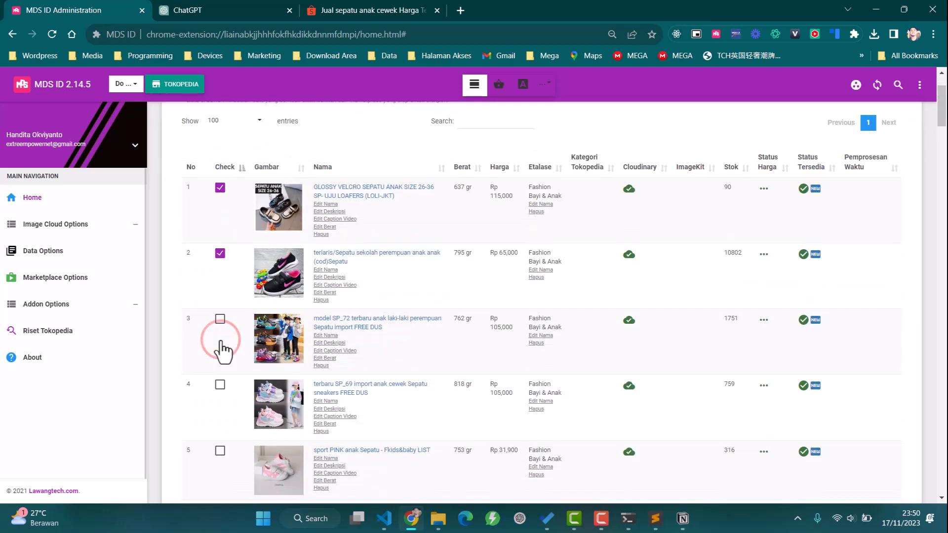
left_click(221, 318)
scroll(224, 328, "down", 1)
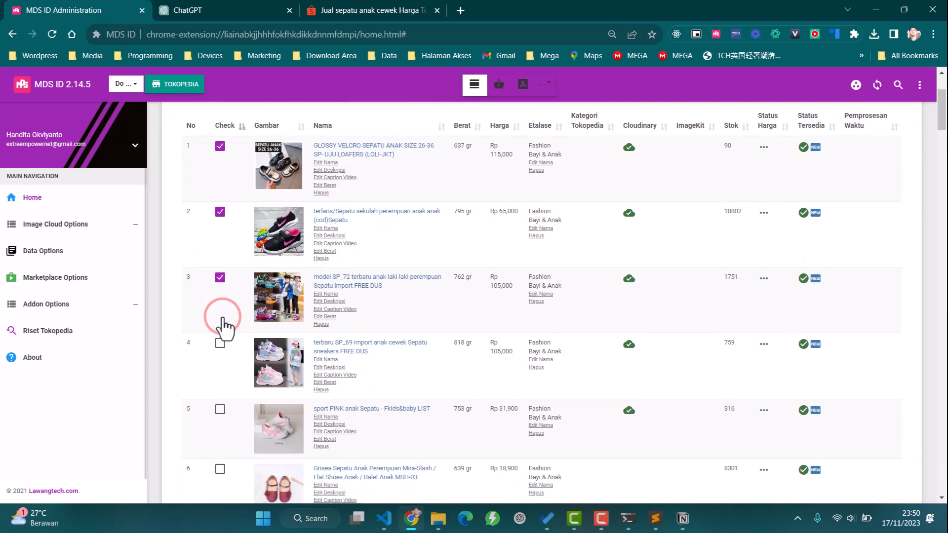
left_click(220, 345)
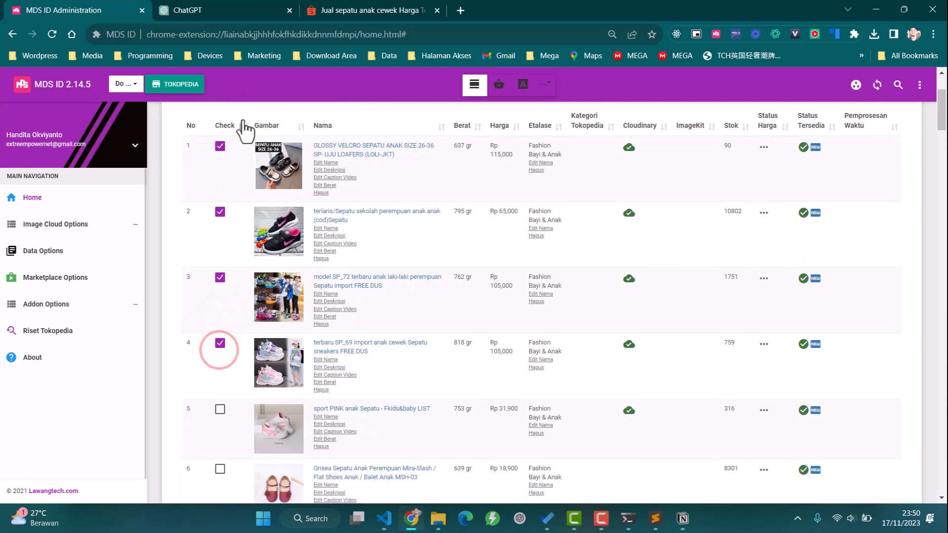
Step: Open the Akulaku Seller Center login page (ec-vendor.akulaku.com) in a new browser tab
left_click(461, 10)
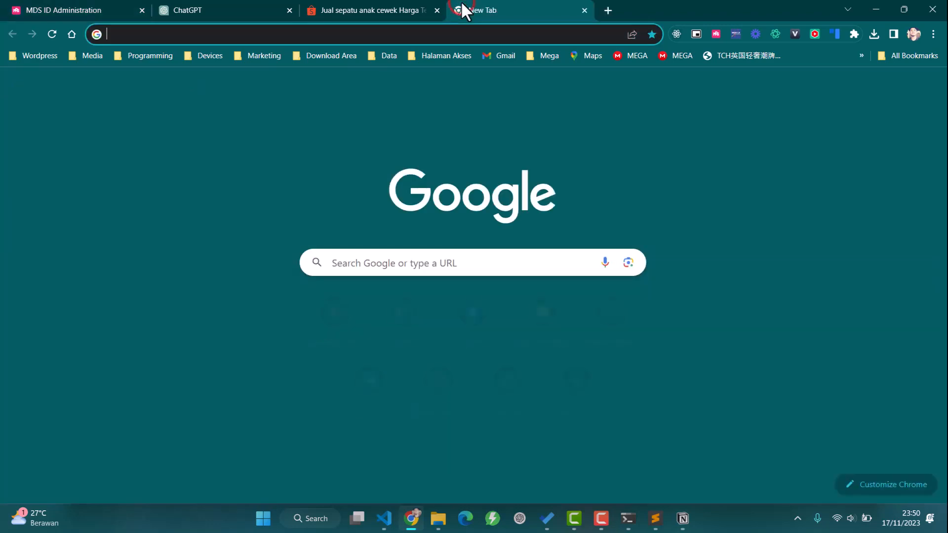
type("ec")
key("Return")
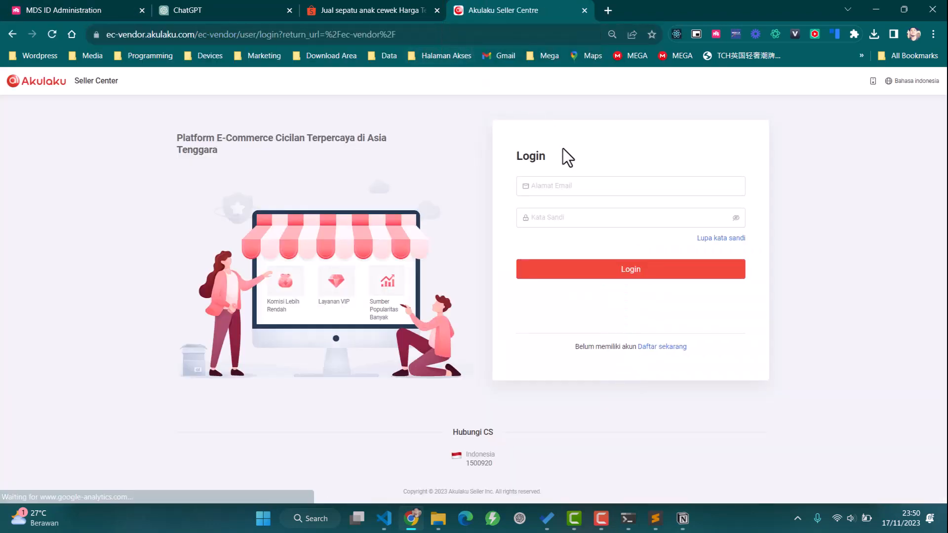
Step: Log in to the Akulaku Seller Center with the first saved account's e-mail and password and dismiss the announcement
left_click(564, 191)
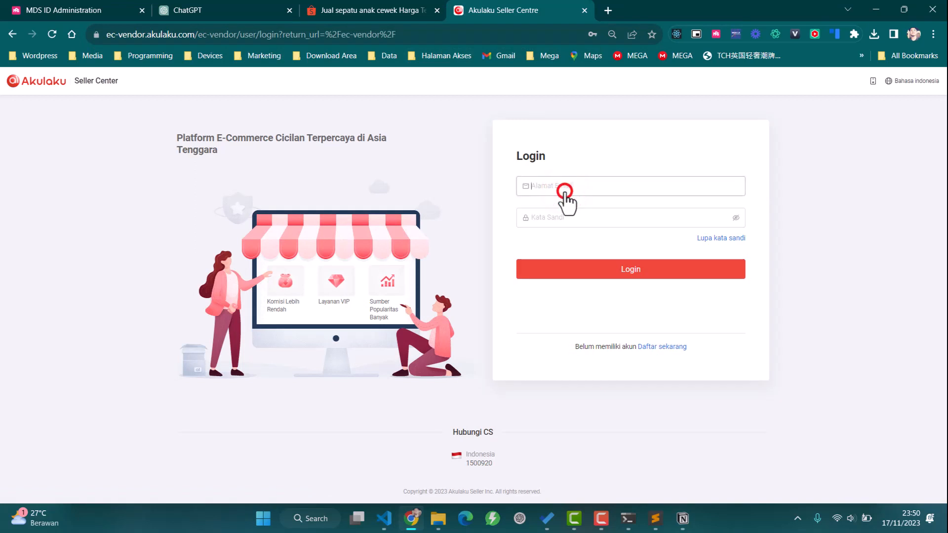
left_click(565, 217)
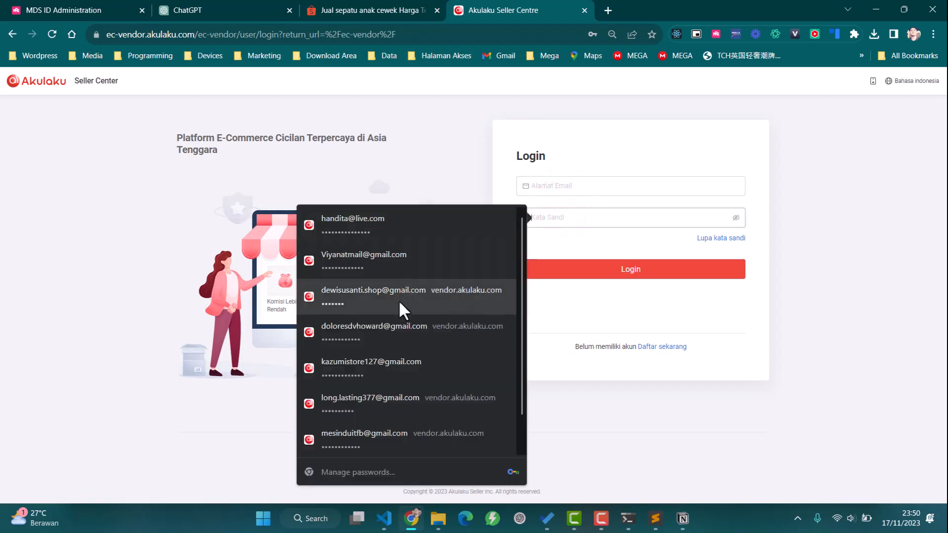
scroll(366, 382, "down", 1)
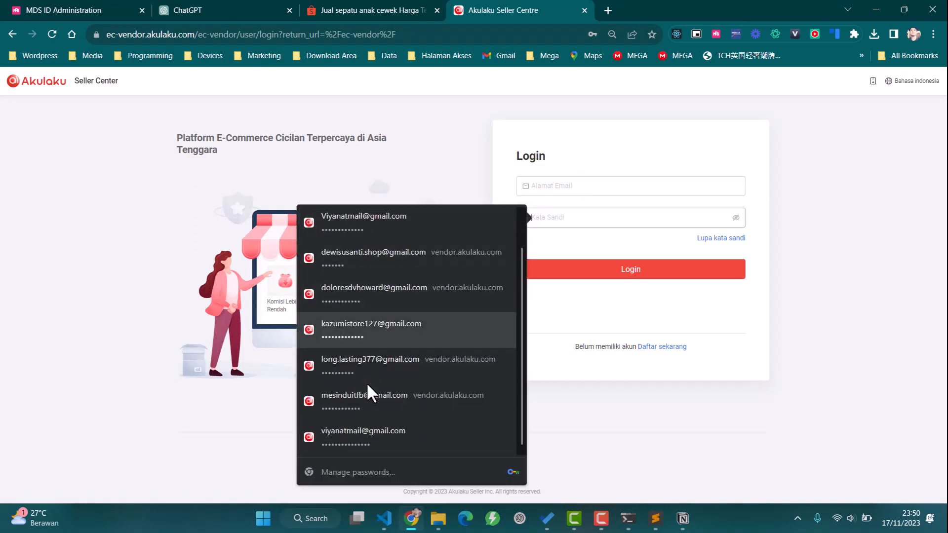
scroll(366, 390, "up", 1)
left_click(386, 238)
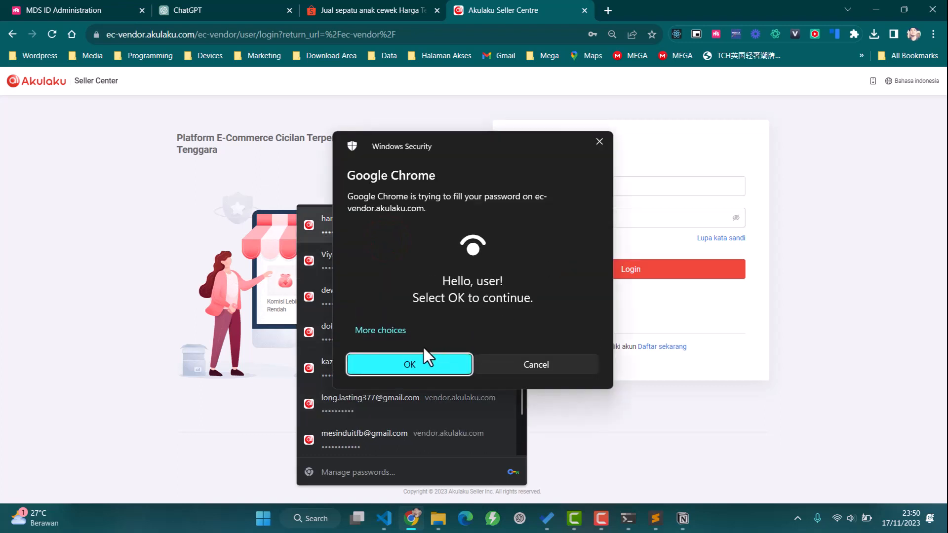
left_click(414, 358)
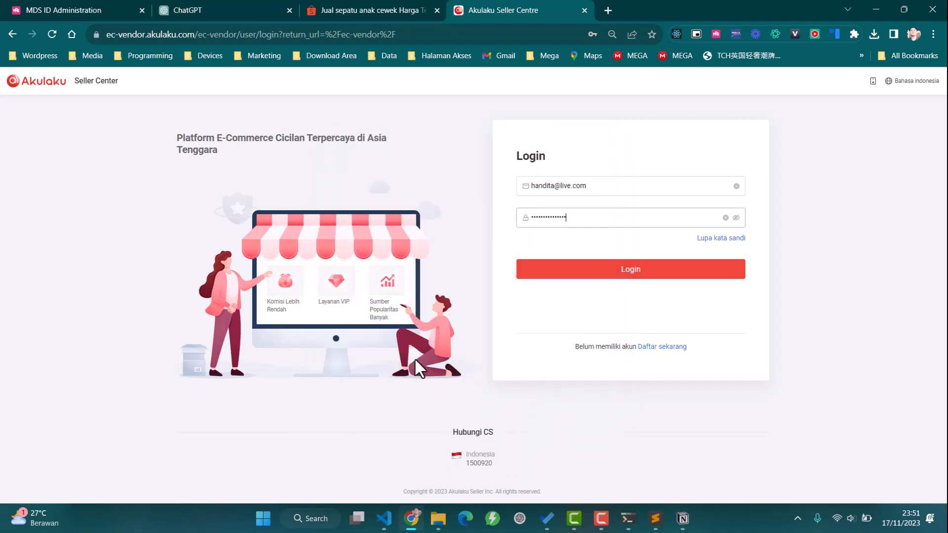
left_click(605, 271)
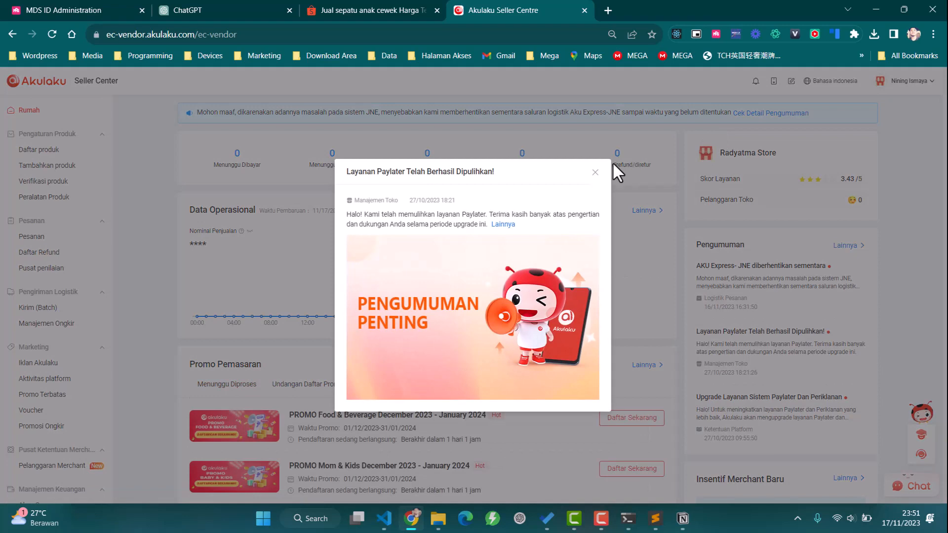
left_click(595, 172)
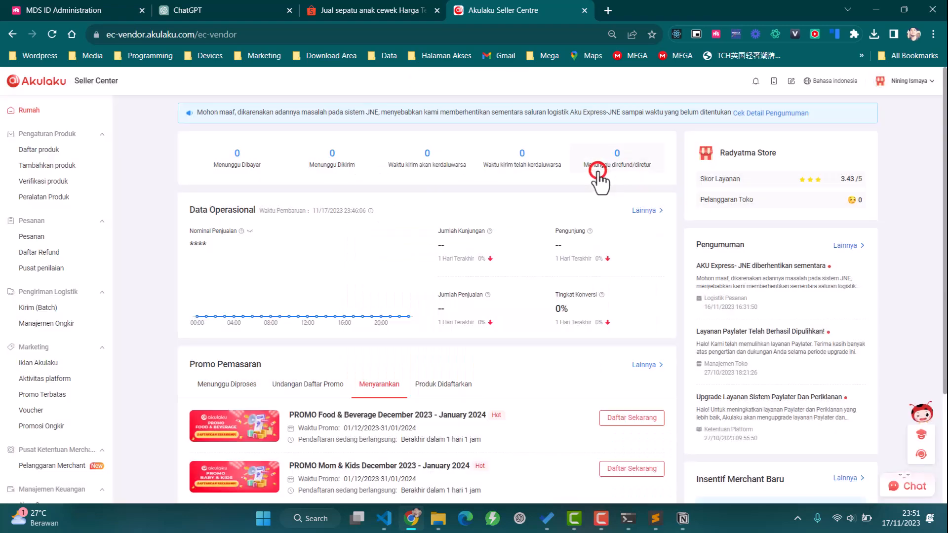
Step: Add the Akulaku account to the MDS ID extension with the suggested account e-mail and acknowledge the confirmation
scroll(651, 176, "down", 3)
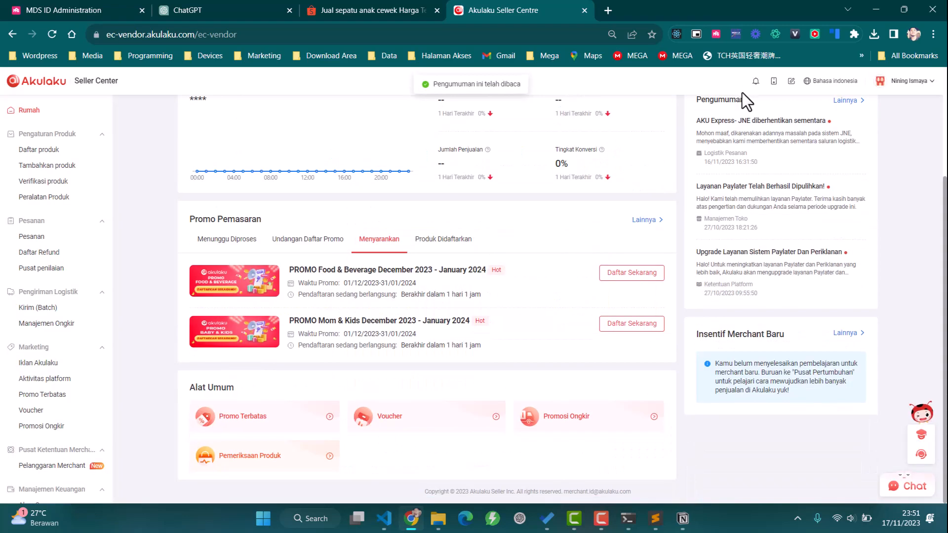
left_click(714, 34)
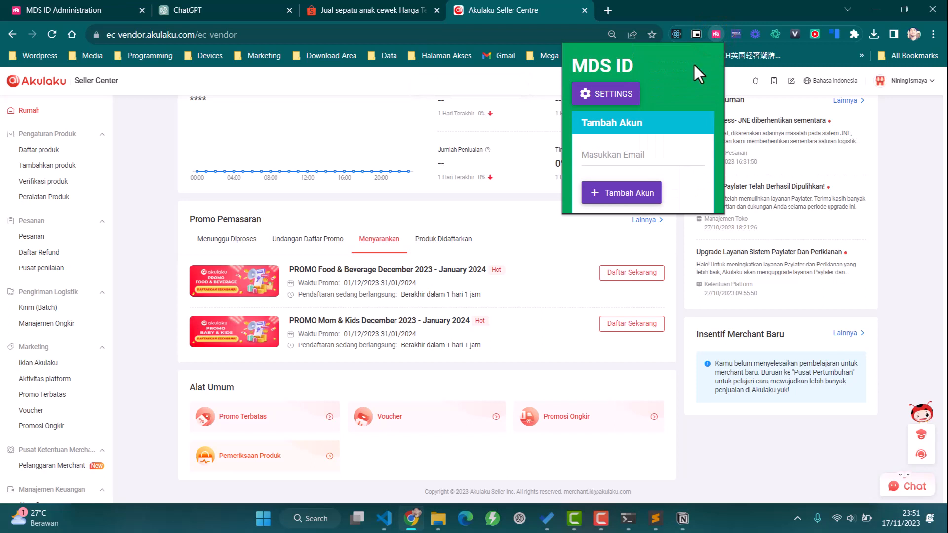
left_click(648, 157)
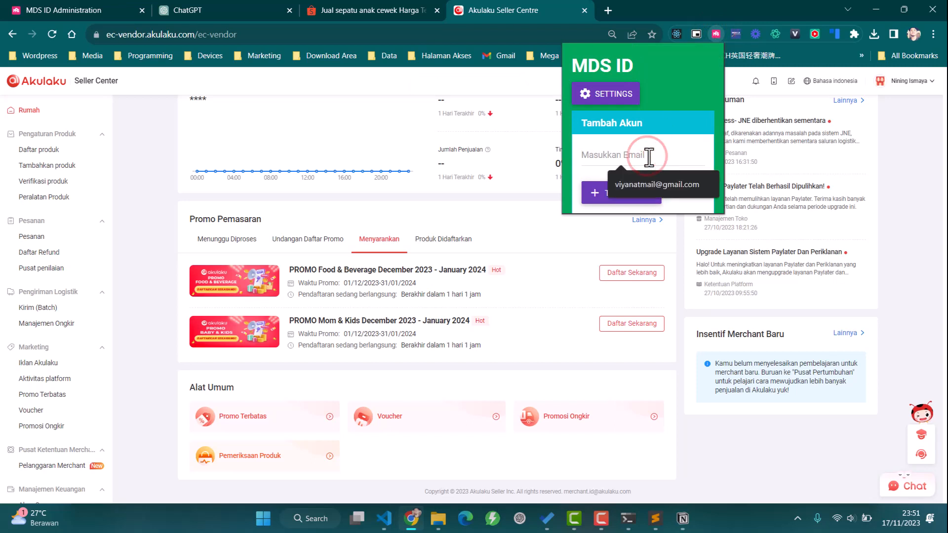
left_click(640, 179)
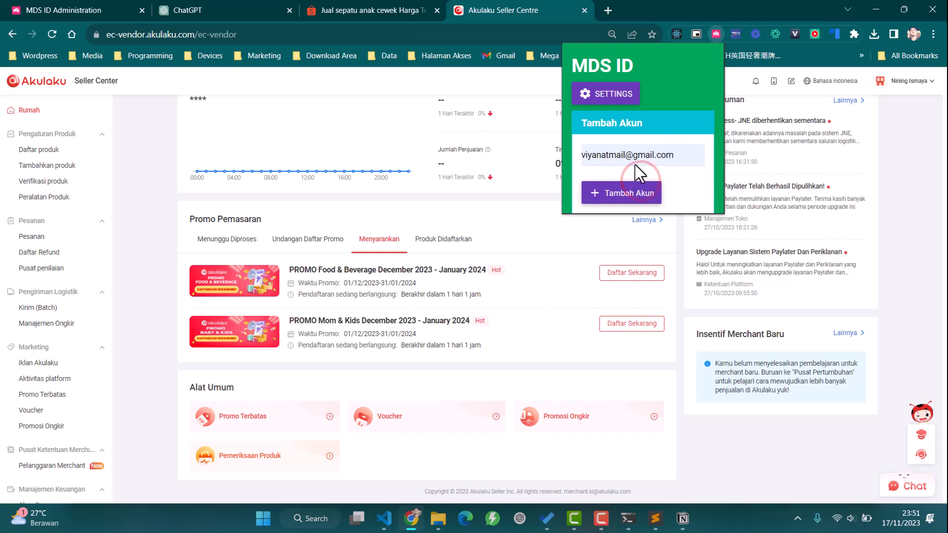
left_click(623, 195)
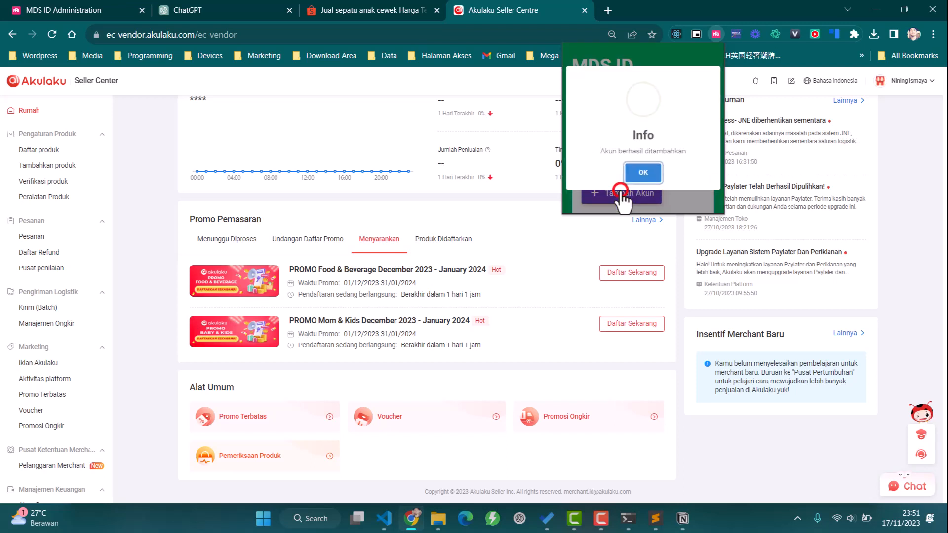
left_click(644, 174)
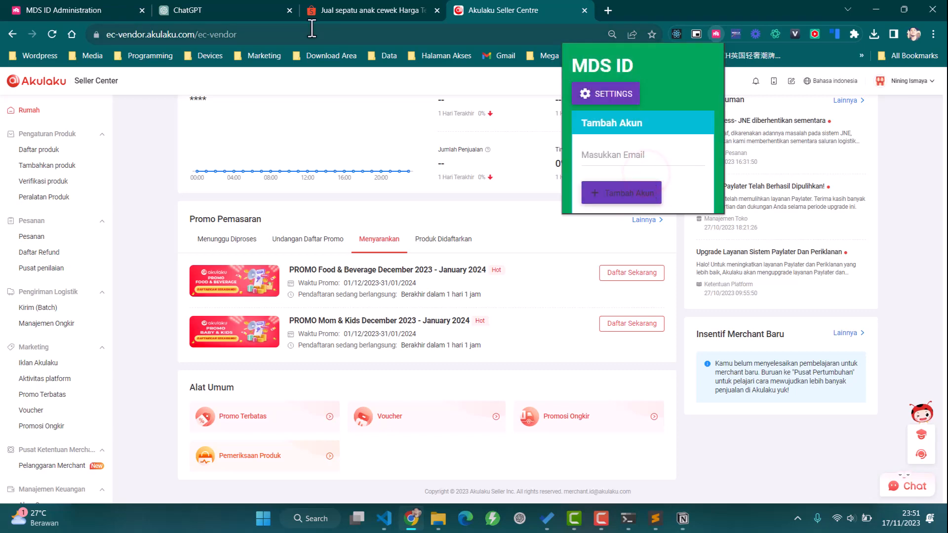
Step: Reload the MDS ID Administration page and select the first three products in the Management Data list
left_click(91, 9)
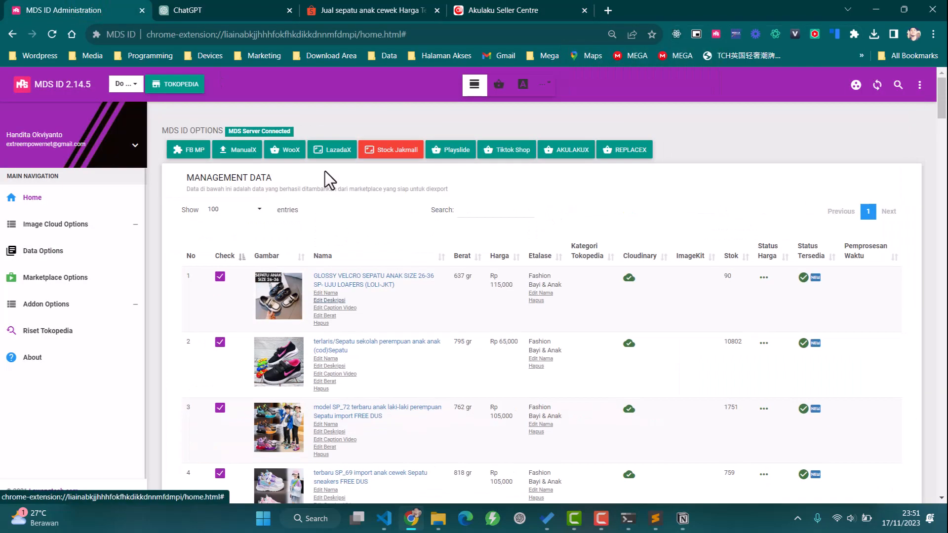
left_click(51, 34)
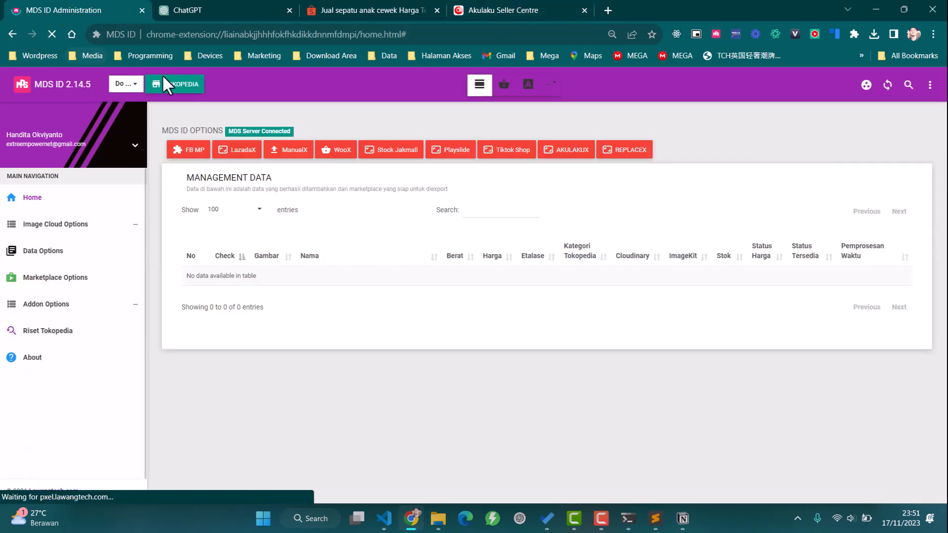
scroll(326, 211, "down", 6)
scroll(326, 210, "up", 6)
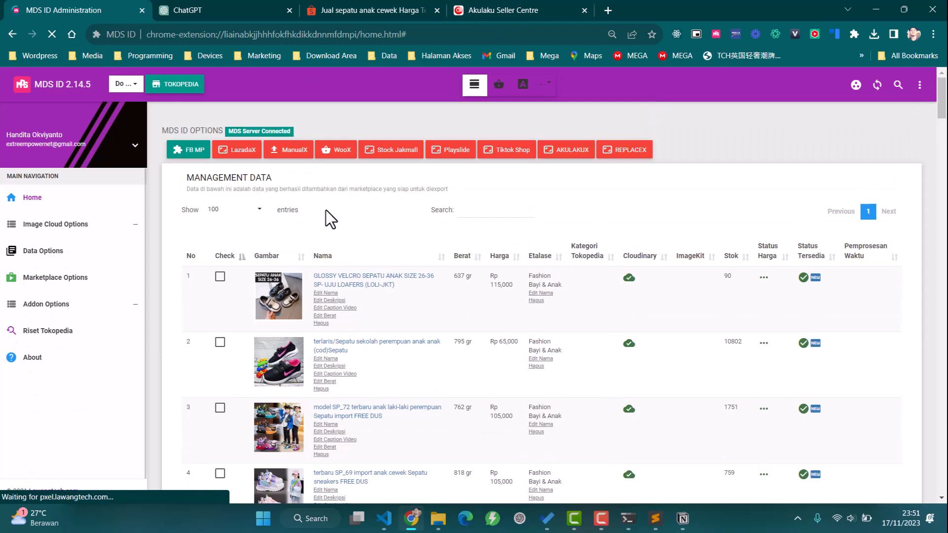
left_click(221, 277)
scroll(221, 266, "down", 2)
left_click(220, 253)
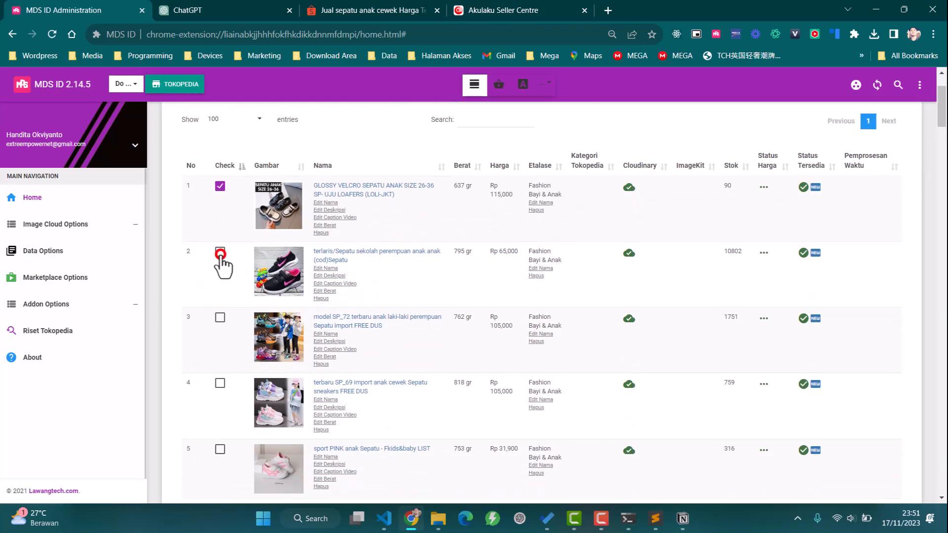
left_click(220, 317)
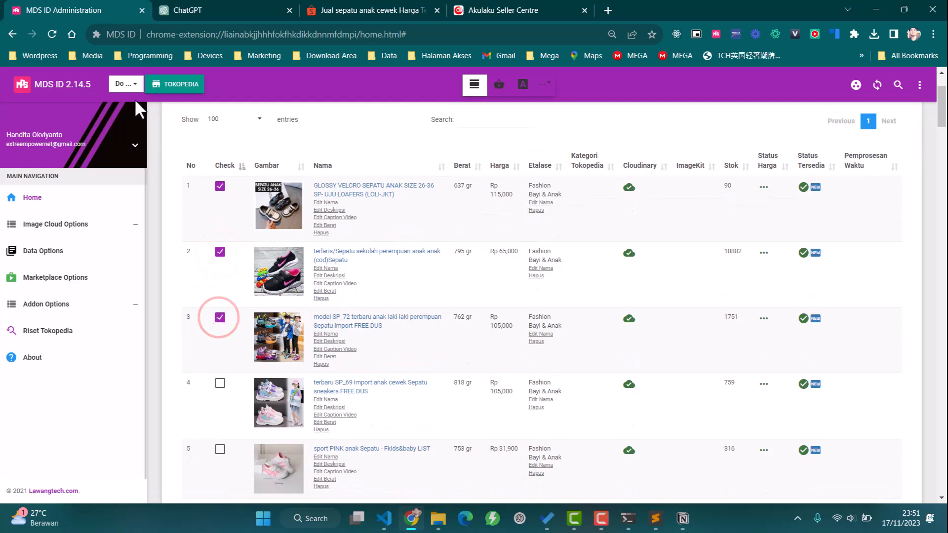
Step: Set the target marketplace to AKULAKU and start a manual upload of the selected products
left_click(126, 85)
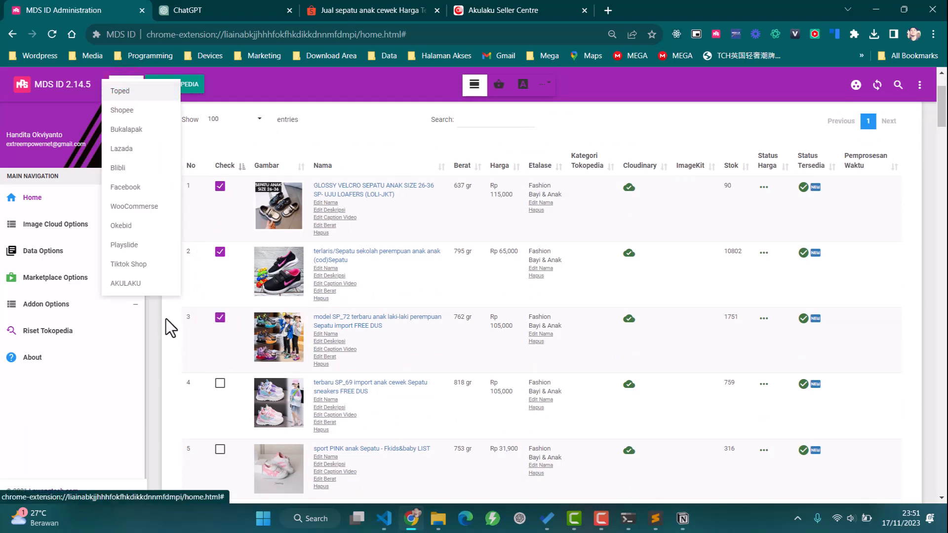
left_click(126, 284)
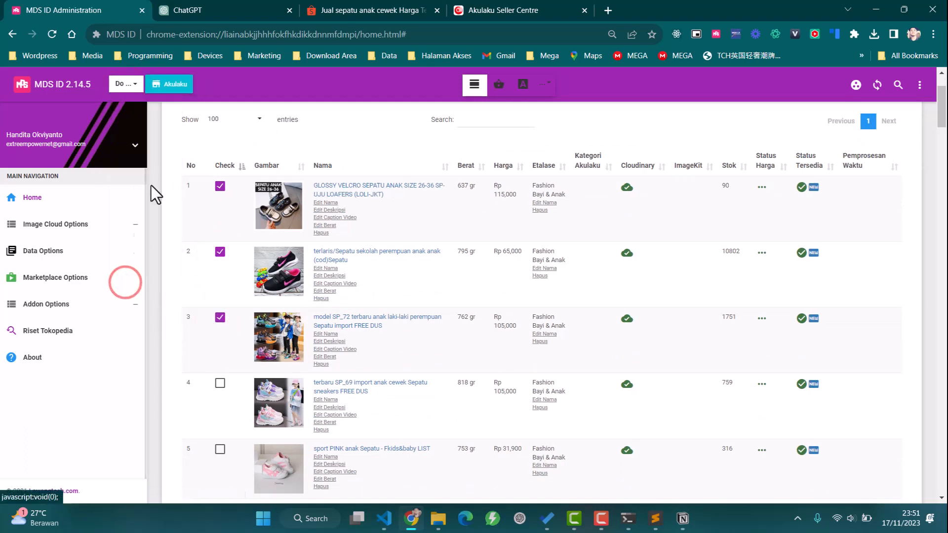
left_click(169, 85)
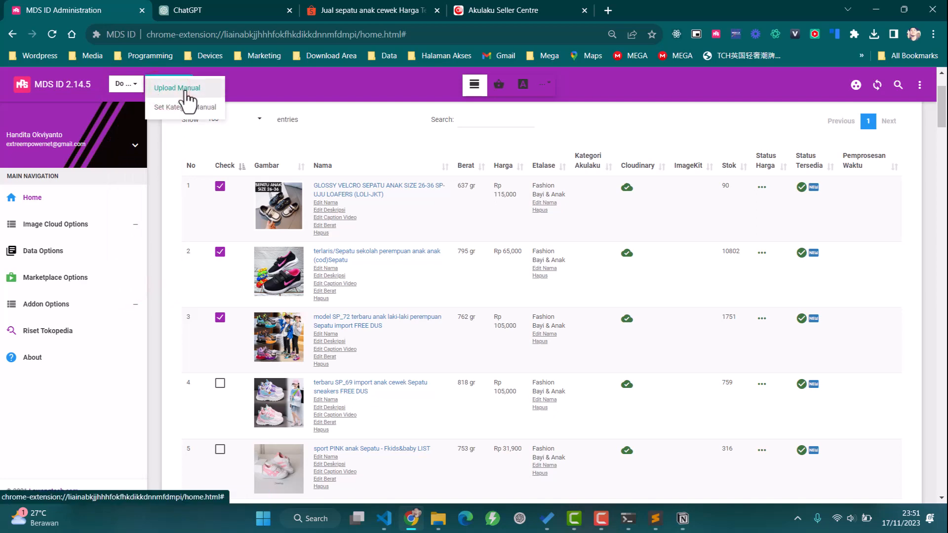
left_click(184, 89)
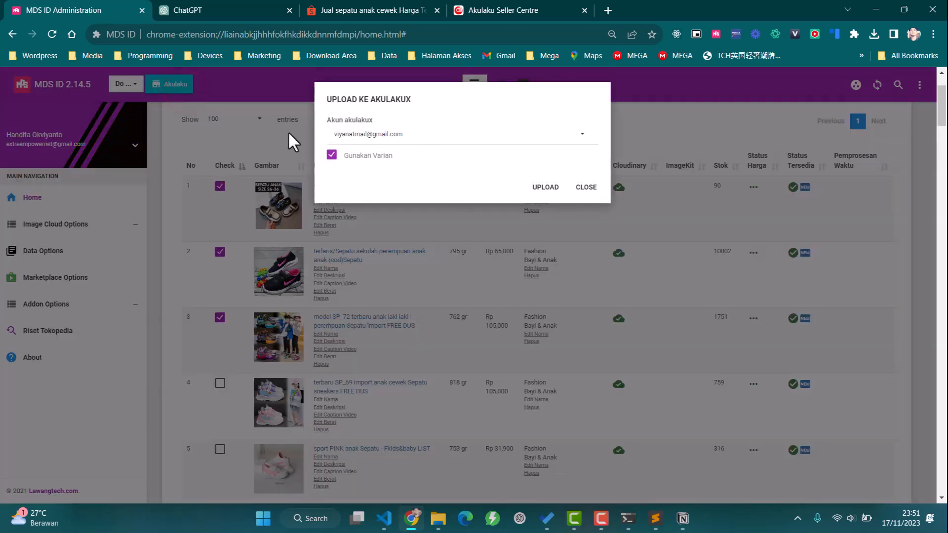
Step: Choose the added Akulaku account as the upload destination and confirm uploading the selected products
left_click(374, 140)
left_click(372, 140)
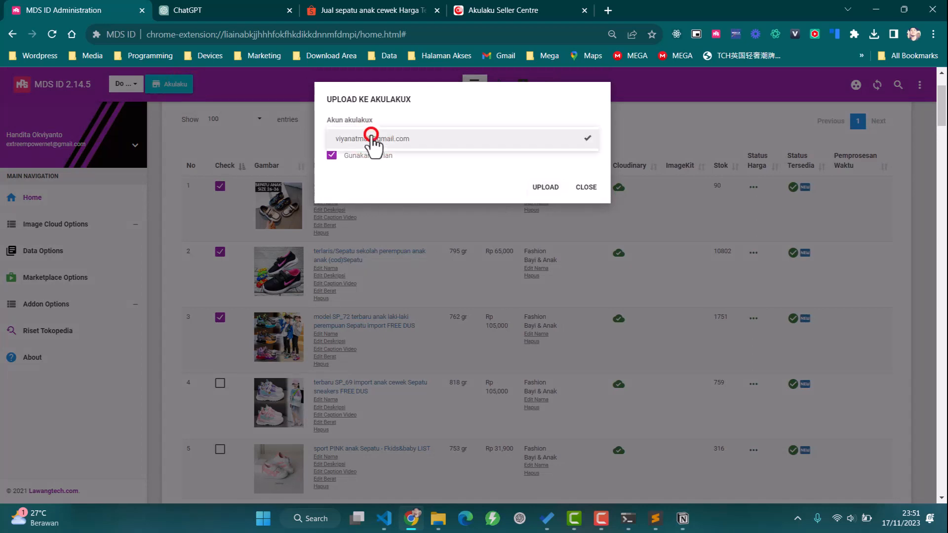
left_click(372, 138)
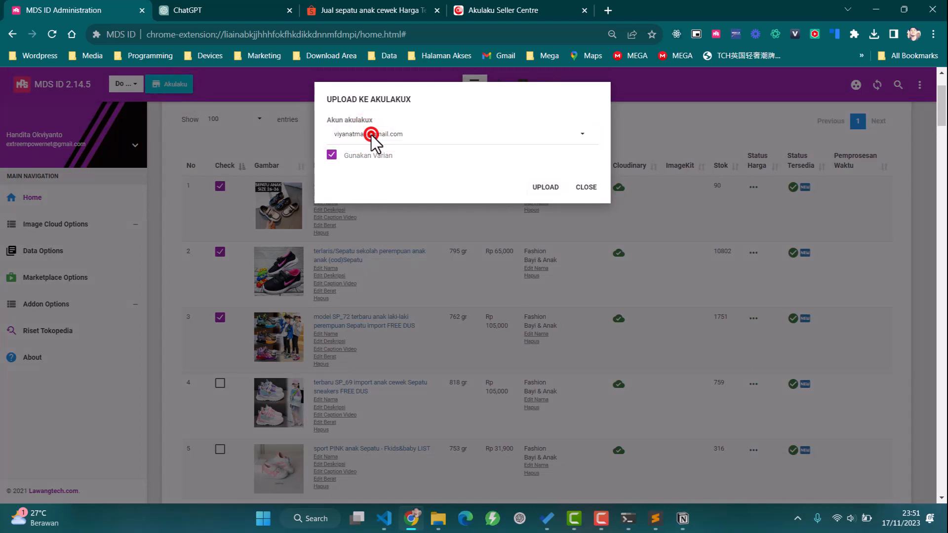
left_click(546, 188)
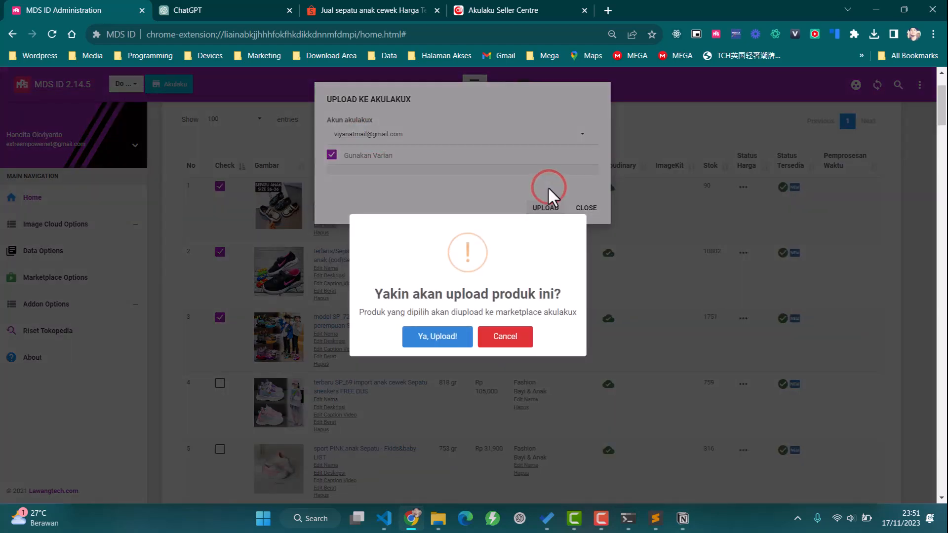
left_click(453, 338)
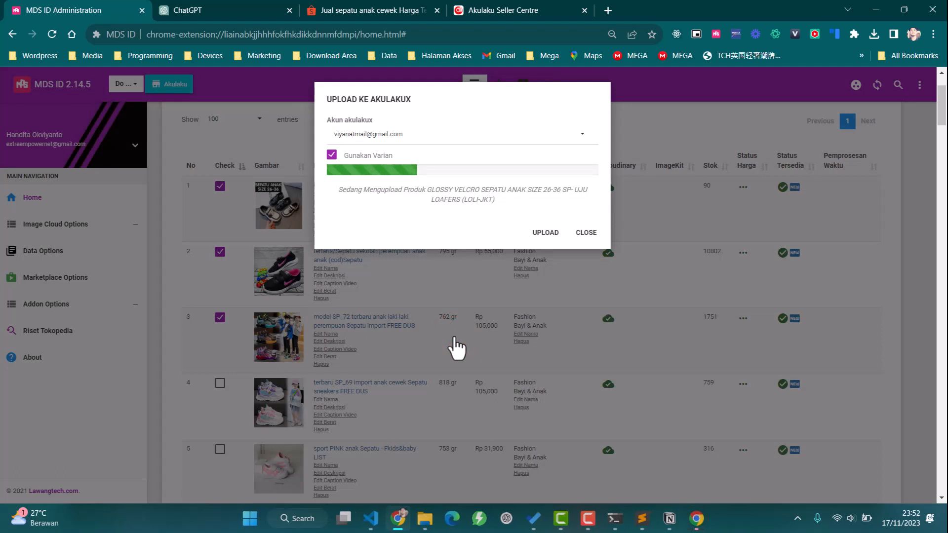
Step: In the automated Chrome window, enter the GLOSSY VELCRO SEPATU ANAK product's title and choose category Fashion Pria > Sepatu Pria > Sepatu Pria Lainnya
left_click(697, 518)
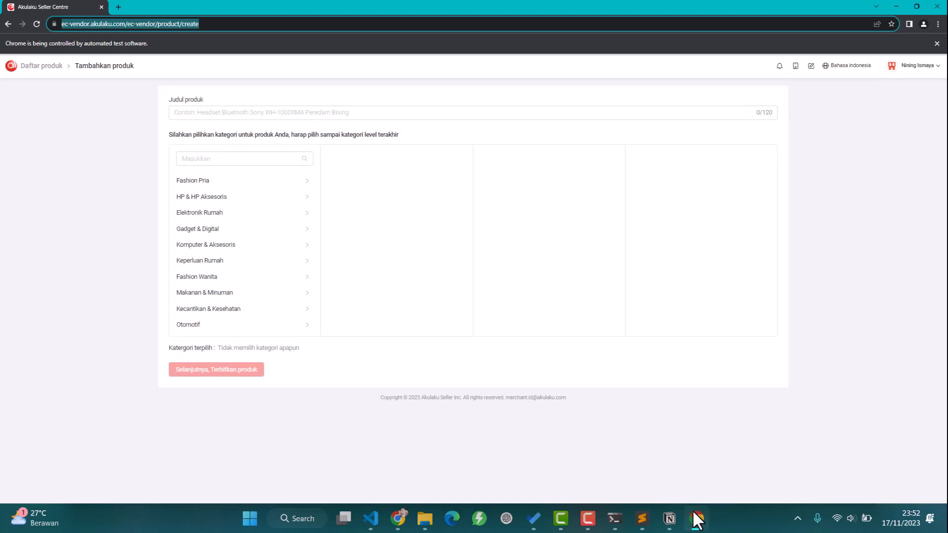
type("GLOSSY VELCRO SEPATU ANAK SIZE 26-36 SP- UJU LOAFERS (LOLI-JKT")
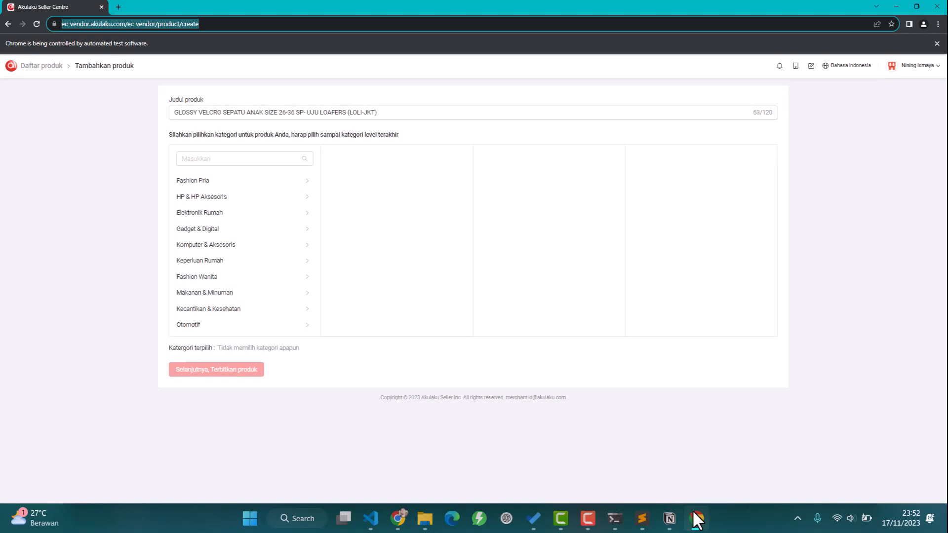
type("Fashion Pria")
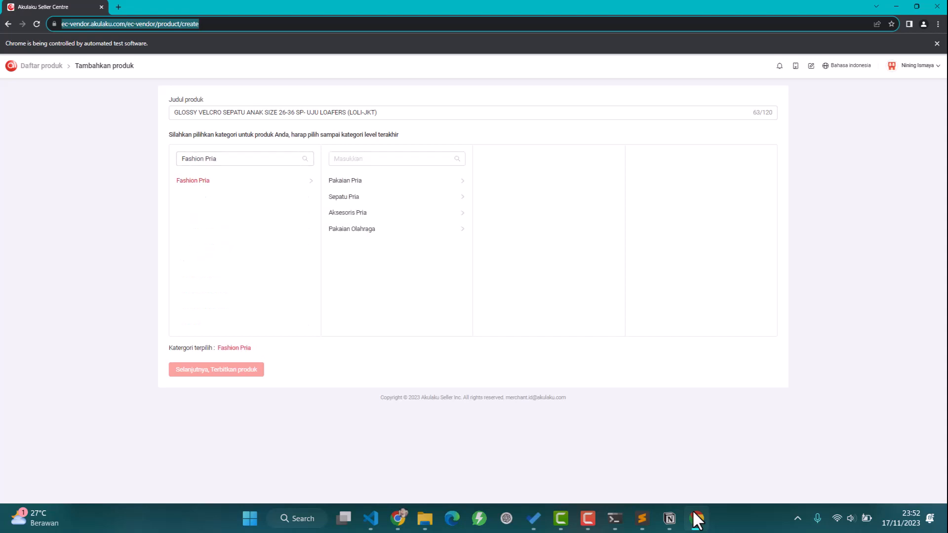
type("Sepatu Pria")
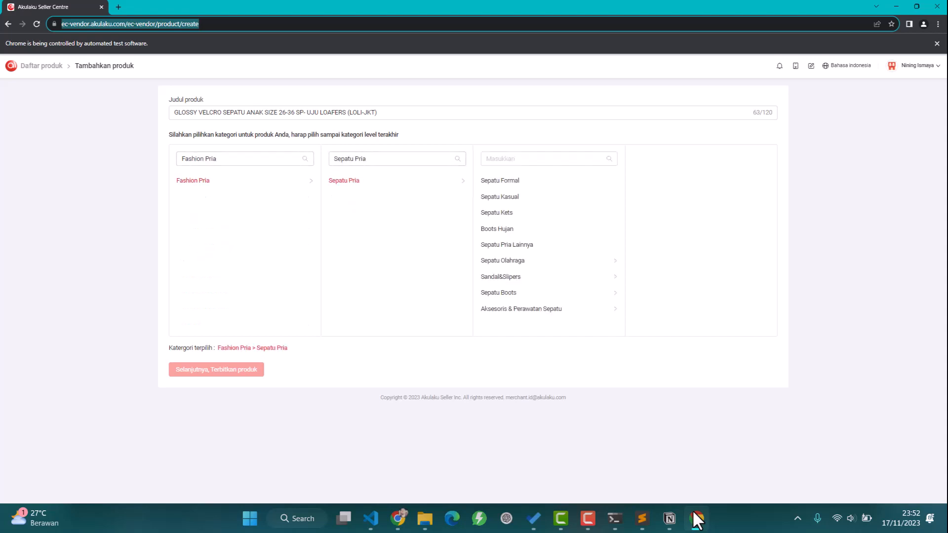
type("Sepatu Pria L")
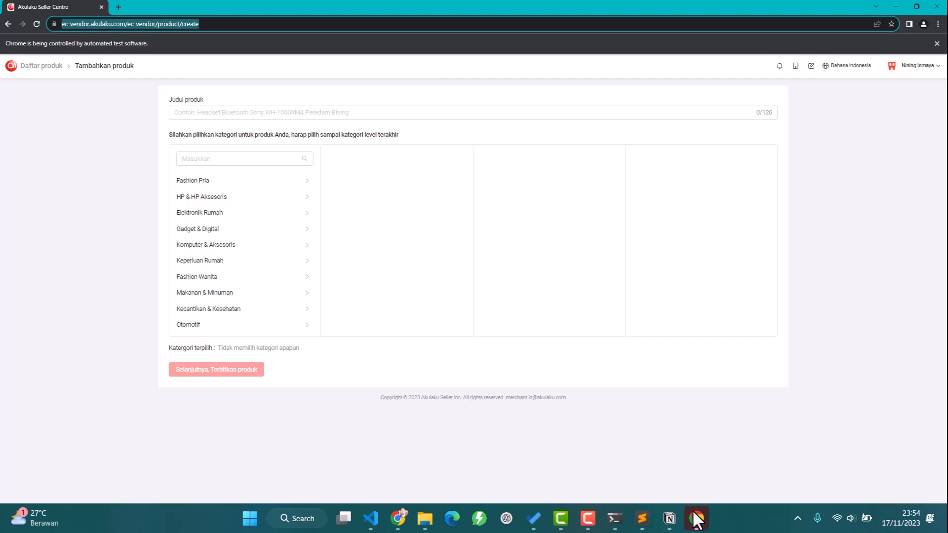
Step: Title the second product "terlaris/Sepatu sekolah perempuan anak anak (cod)Sepatu" and continue with category Fashion Pria > Sepatu Pria > Sepatu Pria Lainnya
type("terlaris/Sepatu sekolah perempuan anak anak (cod)Sepatu")
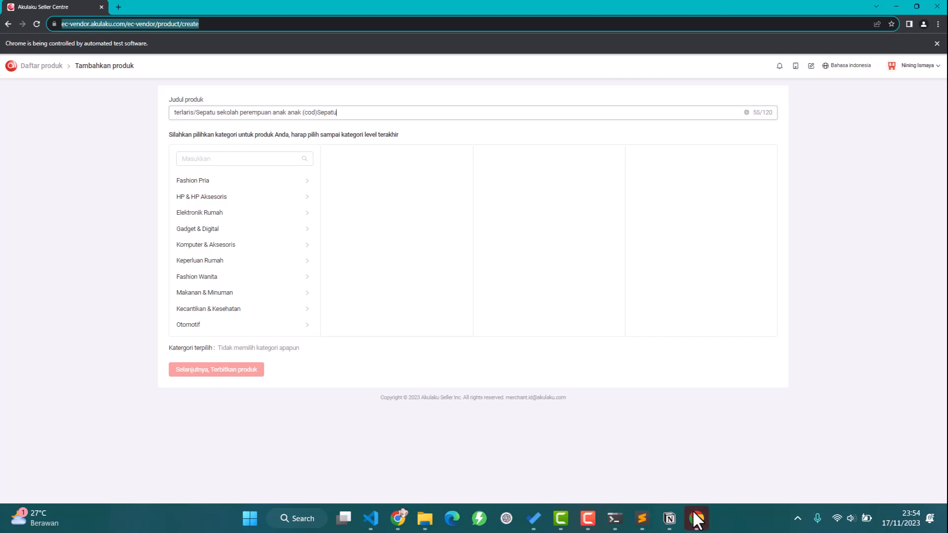
type("Fashion Pria")
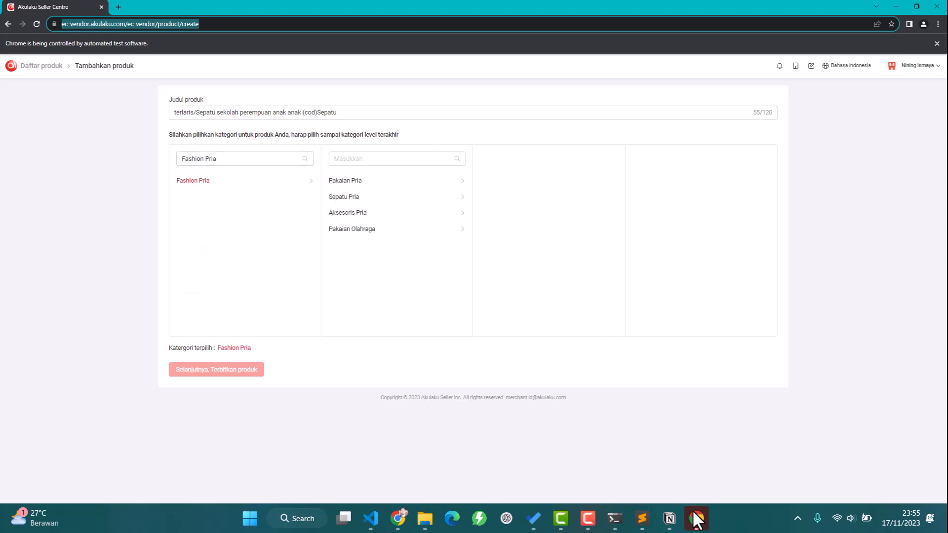
type("Sepatu Pria")
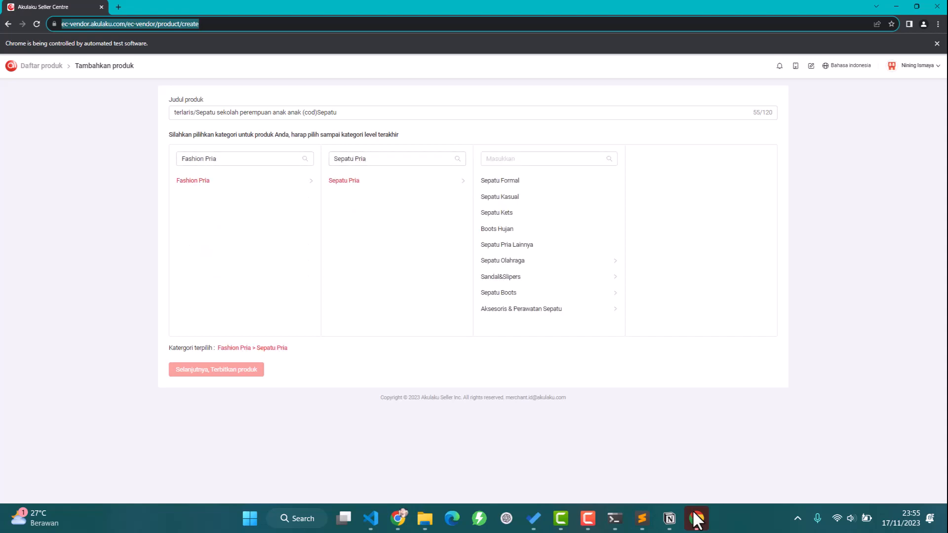
type("Sepatu Pria Lainnya")
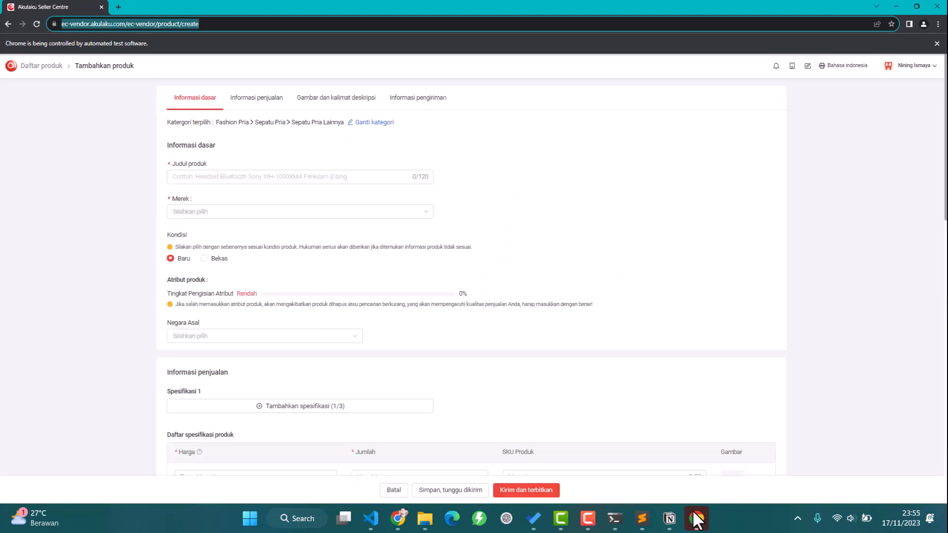
Step: Enter the product title "terlaris/Sepatu sekolah perempuan anak anak (cod)Sepatu" and add Ukuran options 31, 37, 29, 34, 30, 32, 36, 28 and 35
type("terlaris/Sepatu sekolah perempuan anak anak (cod)Sepatu")
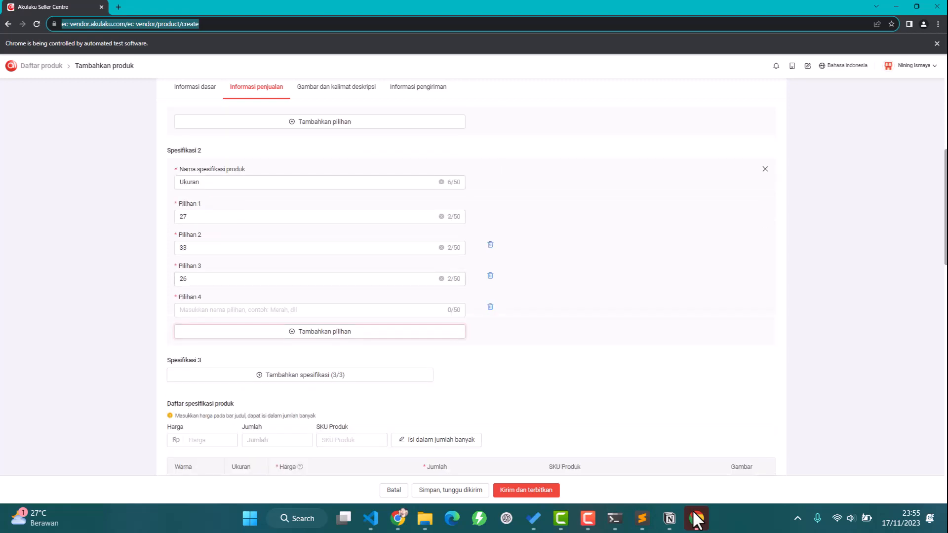
type("31")
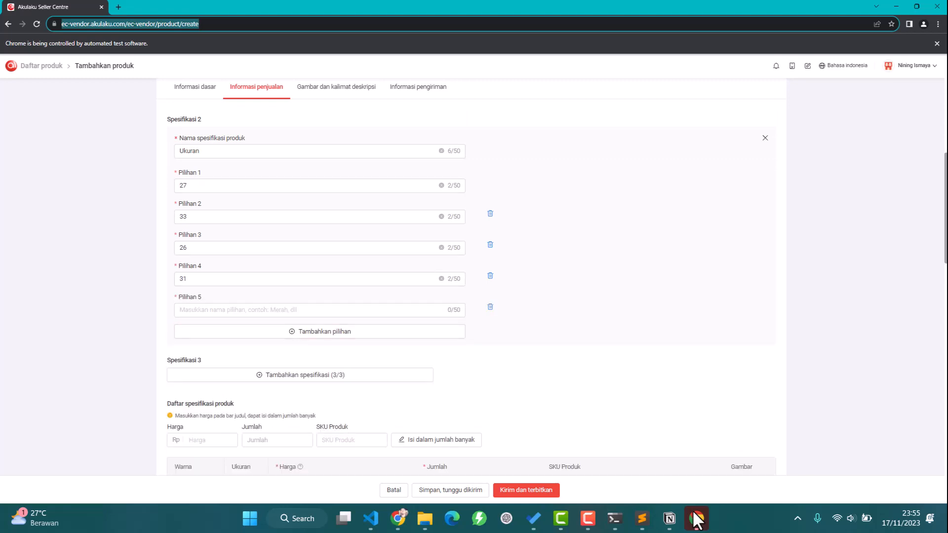
type("37")
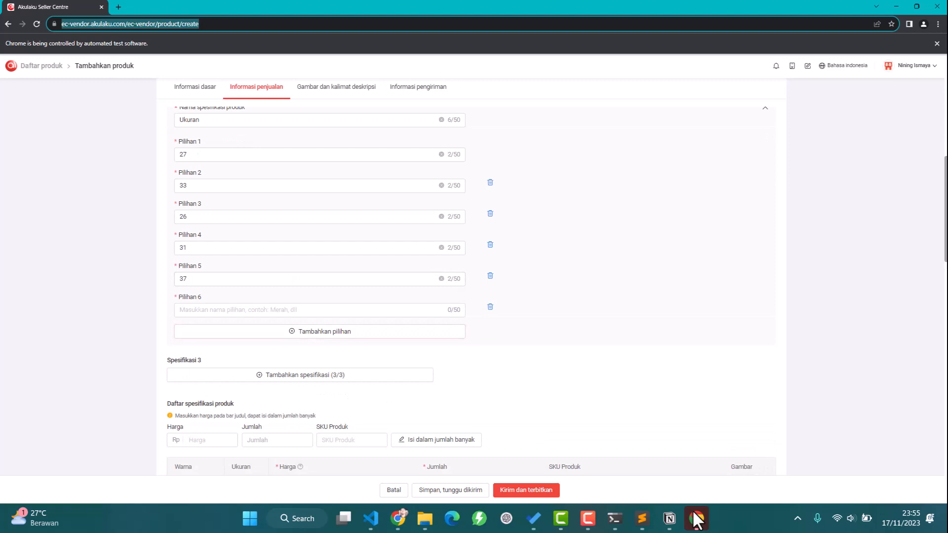
type("29")
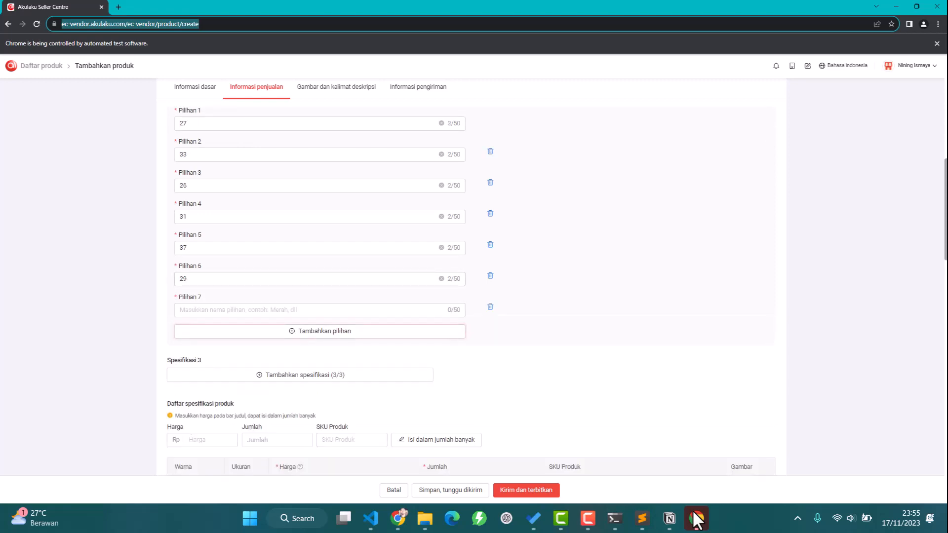
type("34")
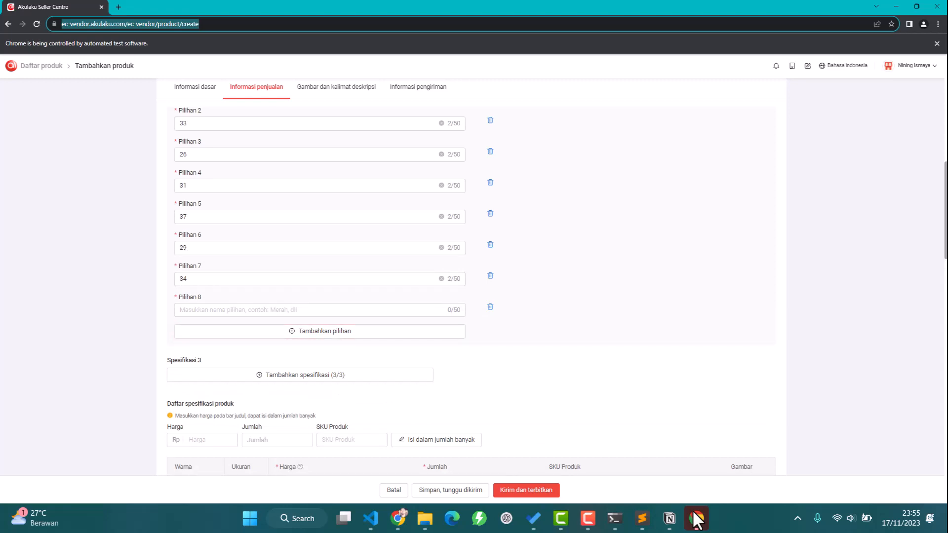
type("30")
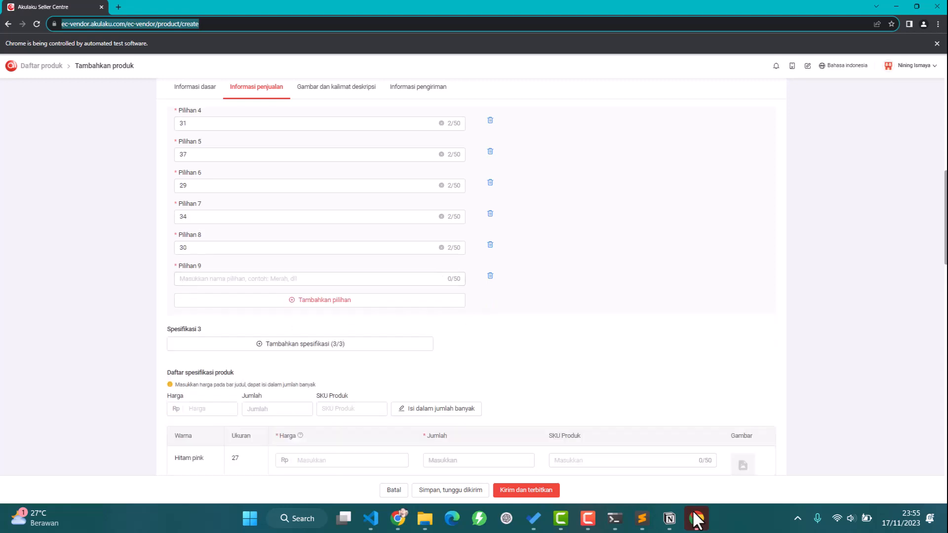
type("32")
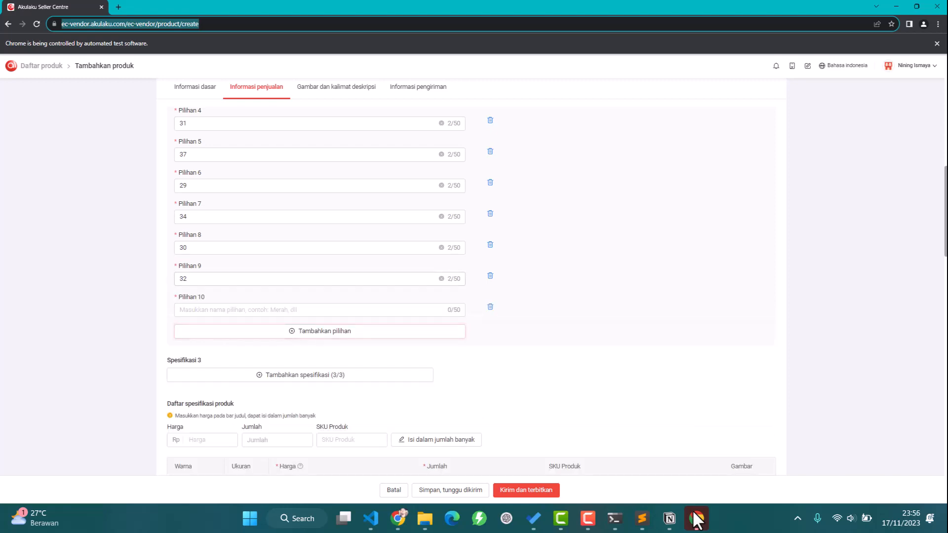
type("36")
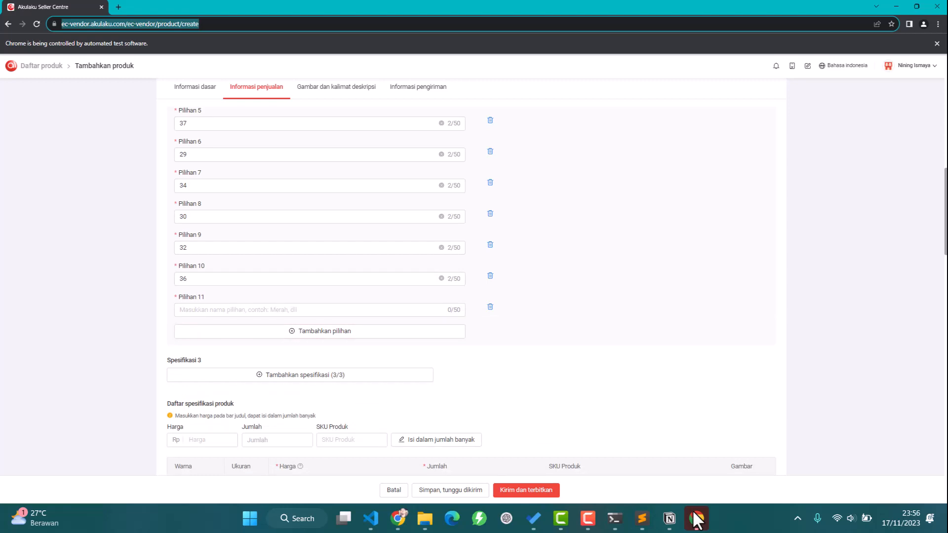
type("28")
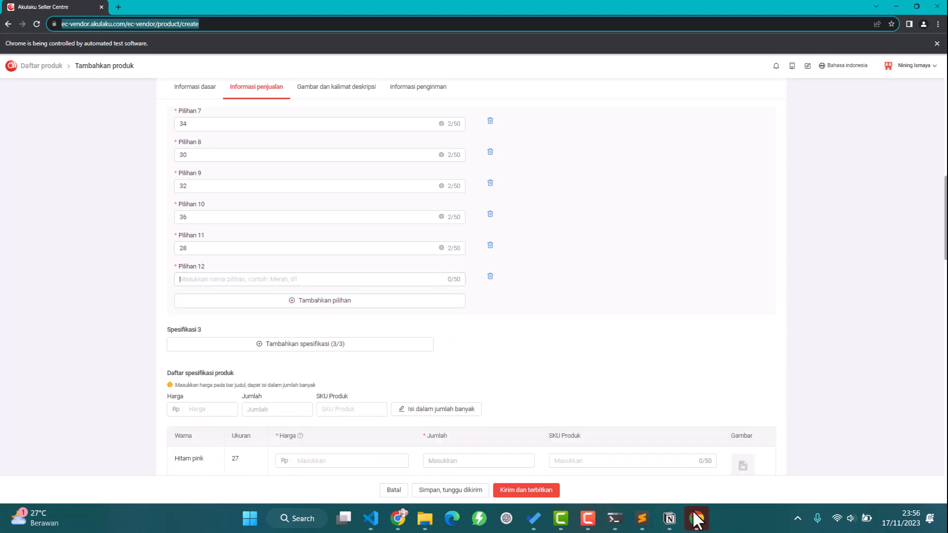
type("35")
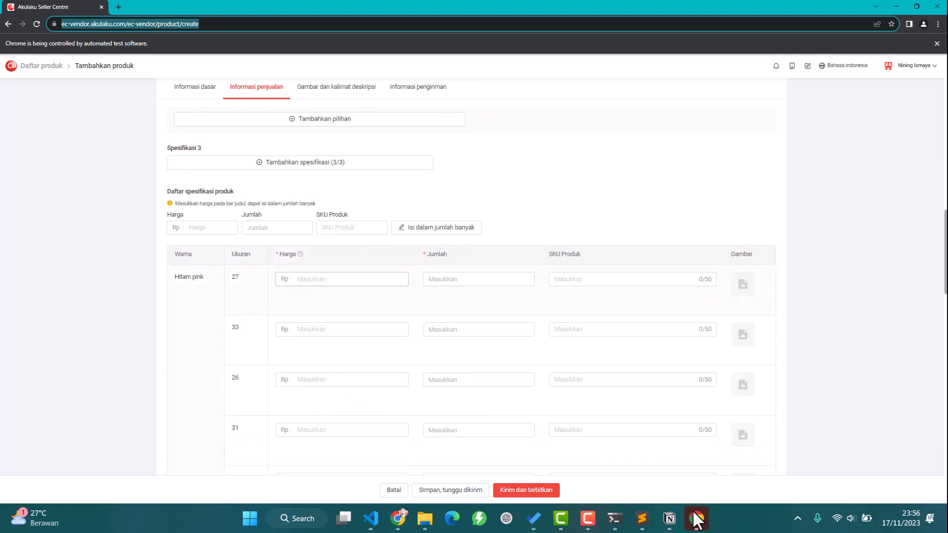
Step: For the Hitam pink sizes, set price Rp 73000 and enter each size's SKU and stock: 997, 970, 10, 984, 974, 995, 973, 989, 976, 972, 991, 971
type("73000997ZE4IDHJ135")
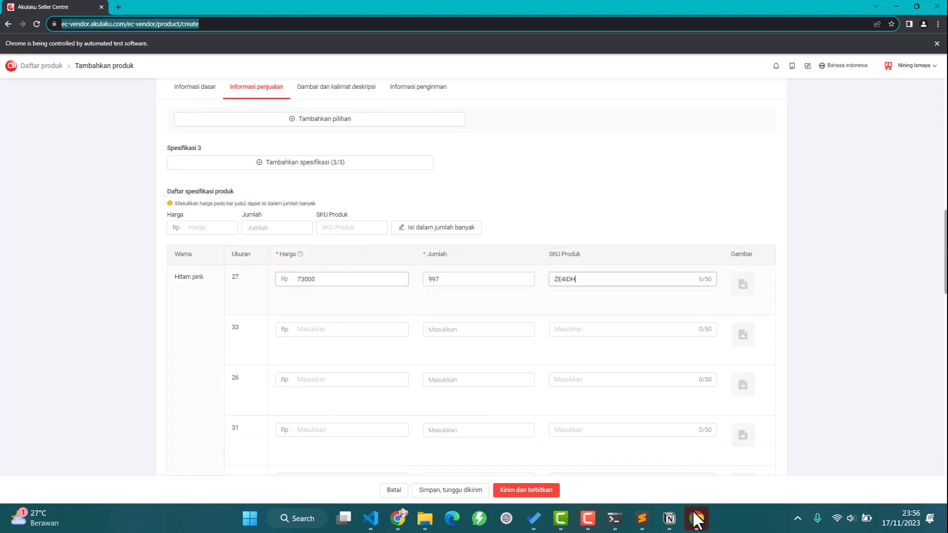
type("730009704NTX8TO4AQ7300010VA69KYTS57")
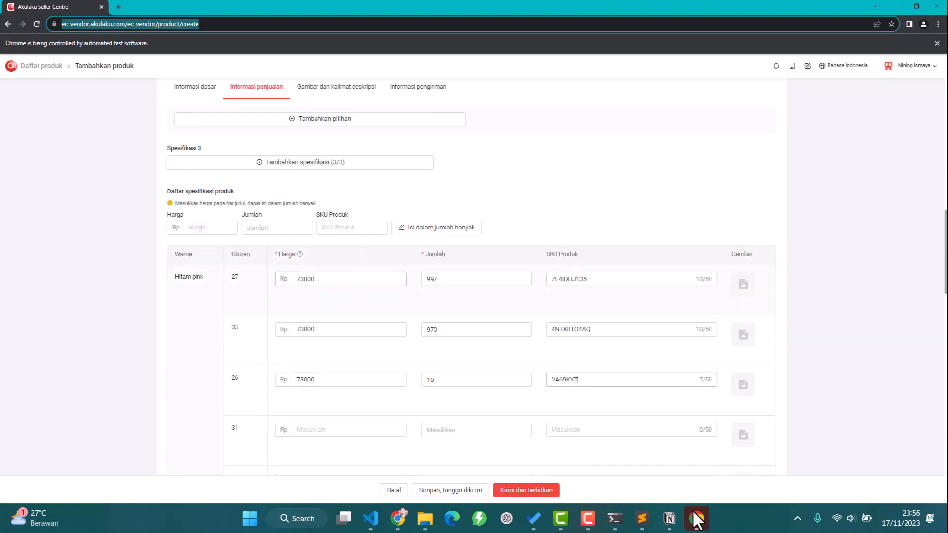
type("7300098436MLMHH03T73000974N4R3LWQ9ZI")
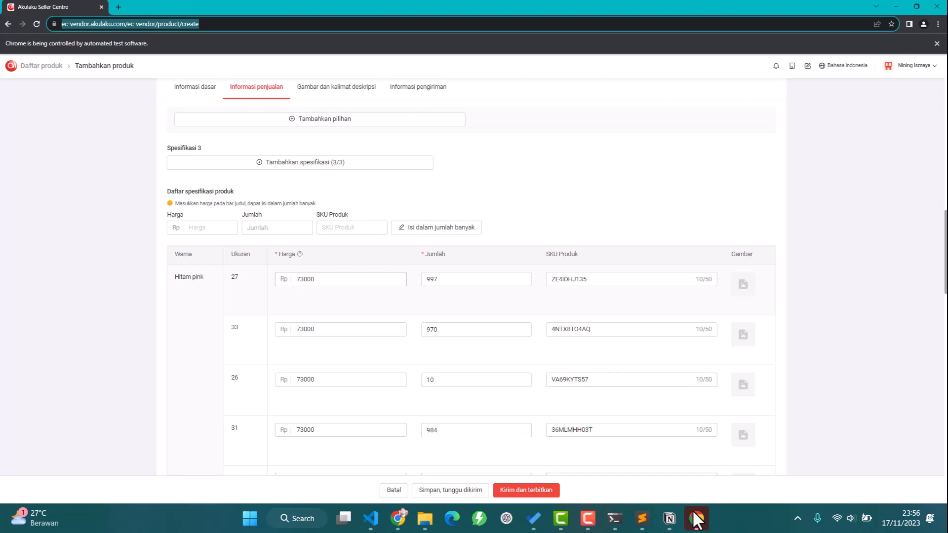
type("7")
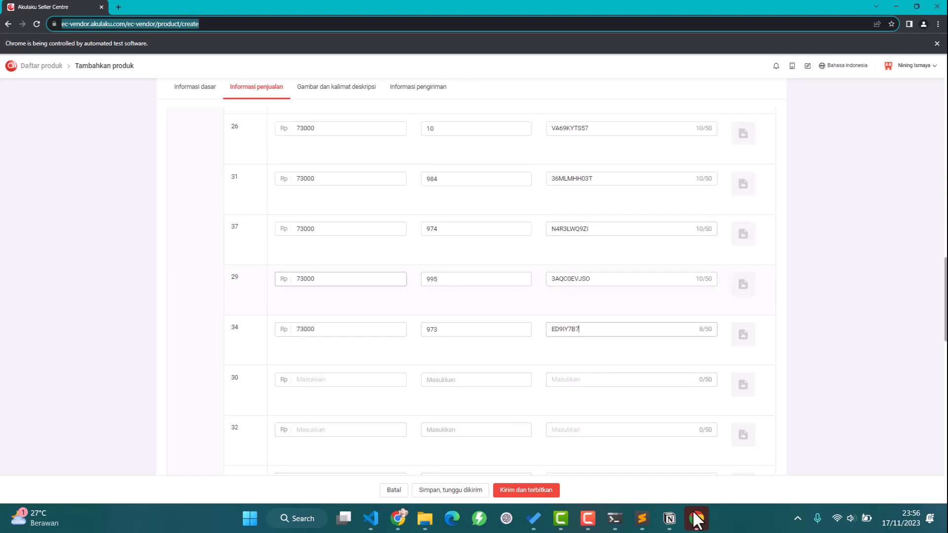
type("30009953AQC0EVJSO73000973ED9IY7B7YX73000989FG5TFDBL5Q73000976I3IAR212R6")
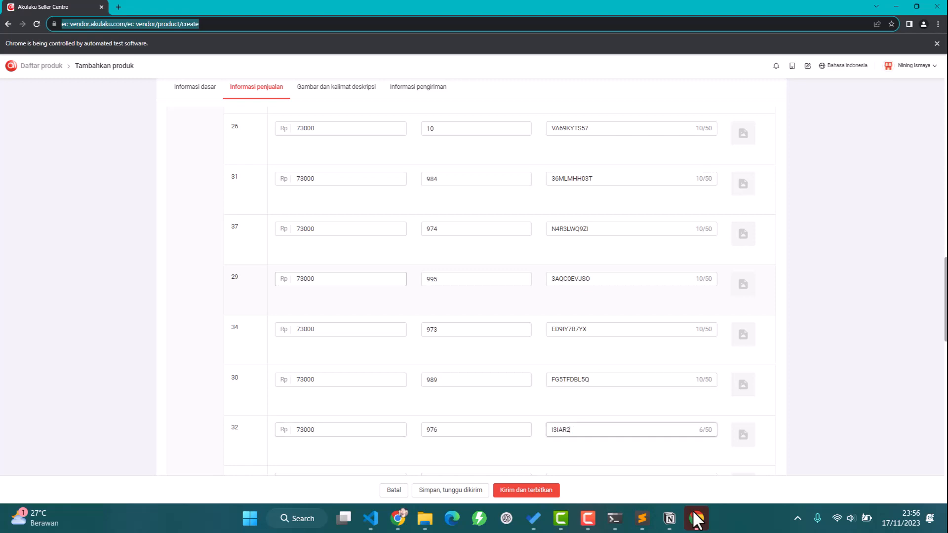
type("73000991YGPNTQ1NF0")
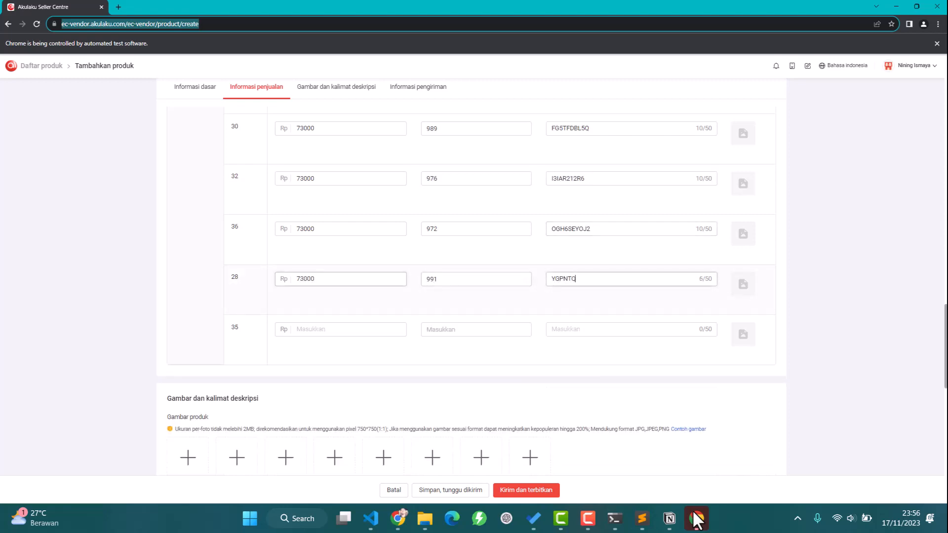
type("73000971OQ84D7J")
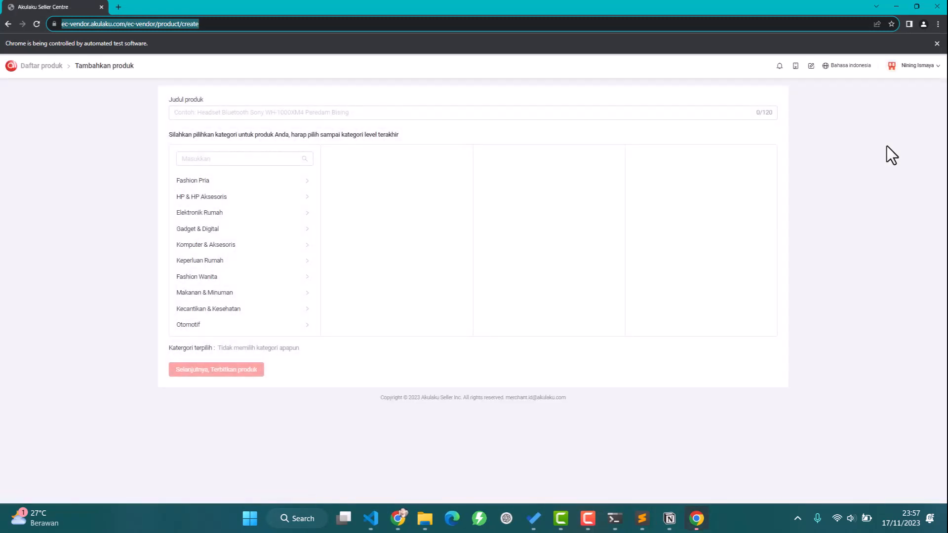
Step: Check the upload progress in MDS ID and the enlarged MDS Server terminal log, and return to the automated Chrome window
left_click(398, 518)
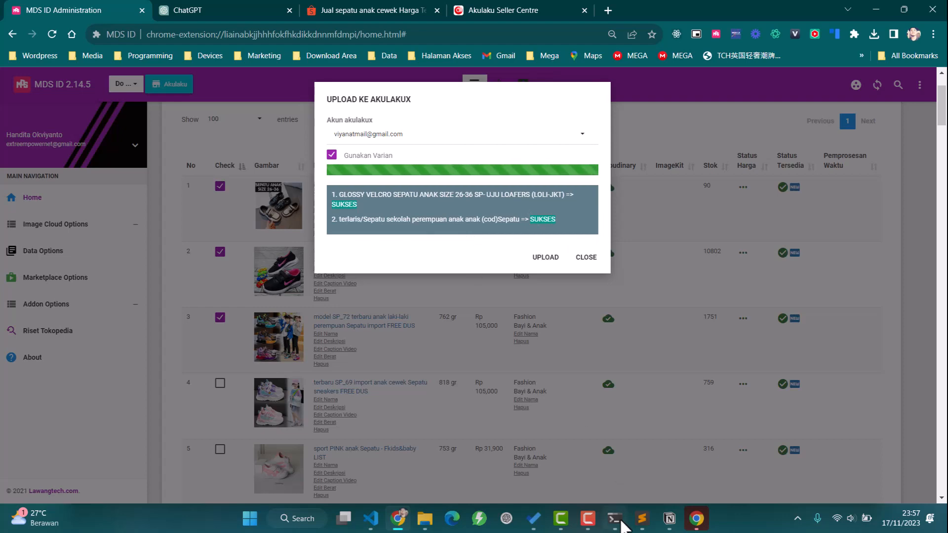
mouse_move(621, 525)
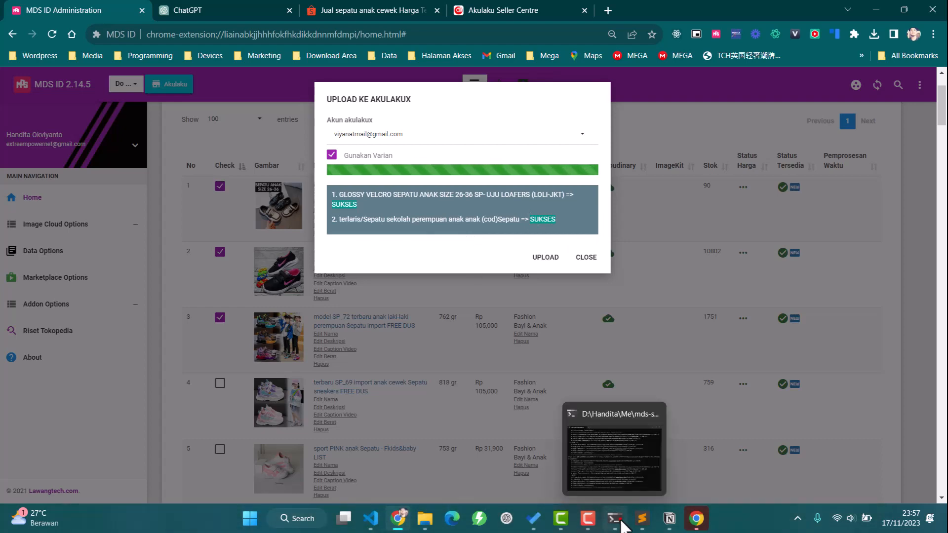
left_click(620, 523)
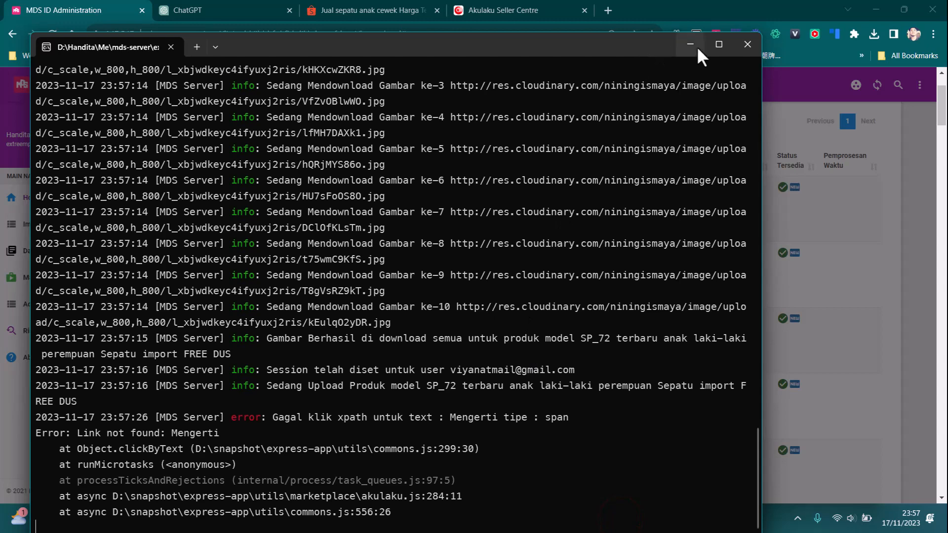
left_click(714, 46)
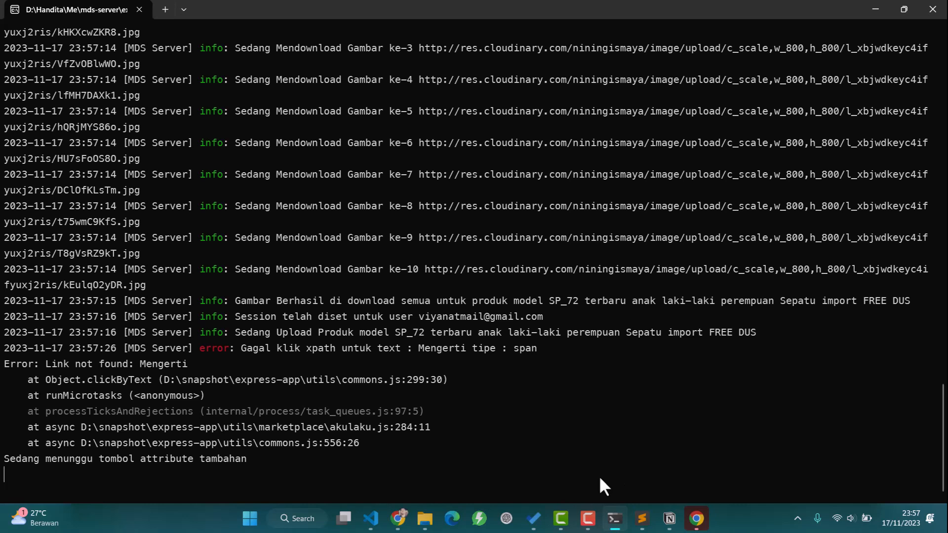
left_click_drag(600, 478, 702, 531)
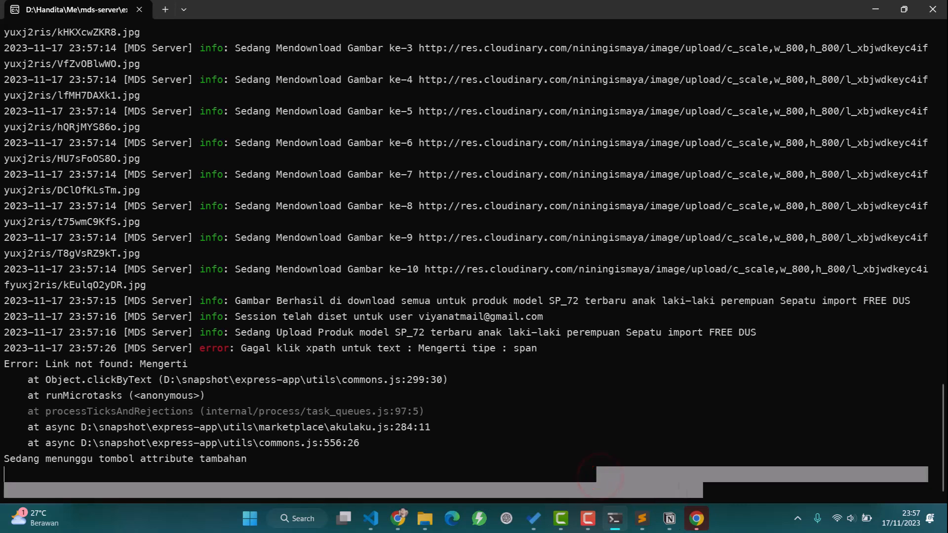
left_click(702, 532)
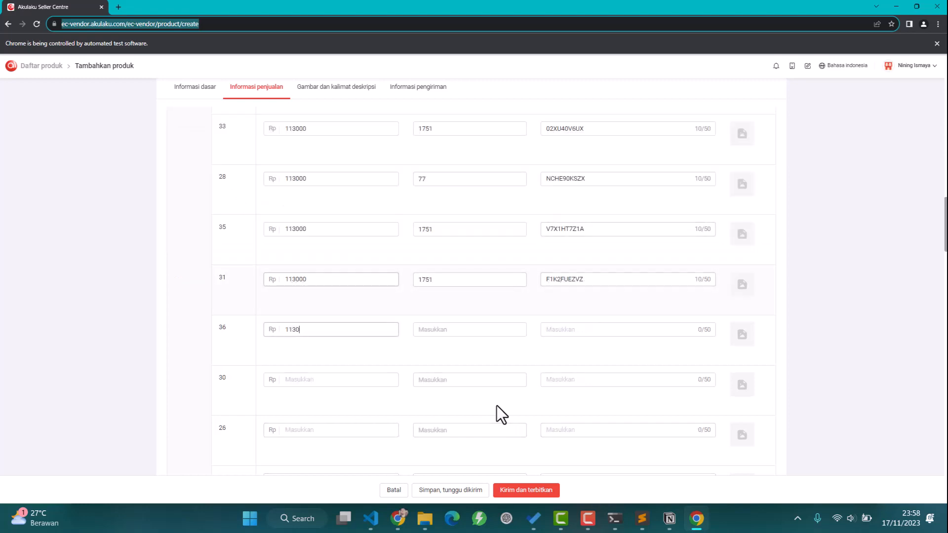
Step: For the third product, enter stock 1751 and SKU T7RAPU7320 for size 30, and price Rp 113000, stock 102 and an SKU for size 26
type("1751")
key("Tab")
type("T7RAPU7320")
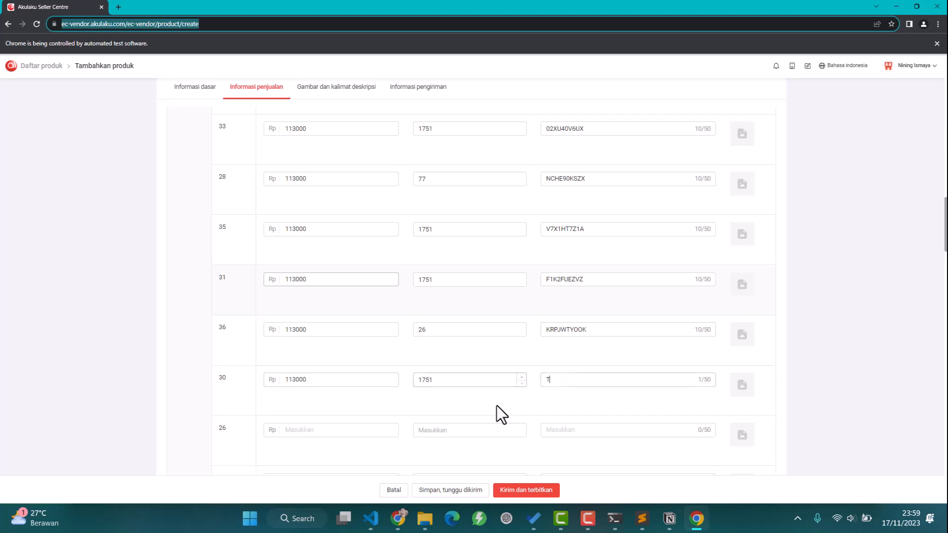
type("113000")
key("Tab")
type("102")
key("Tab")
type("X4")
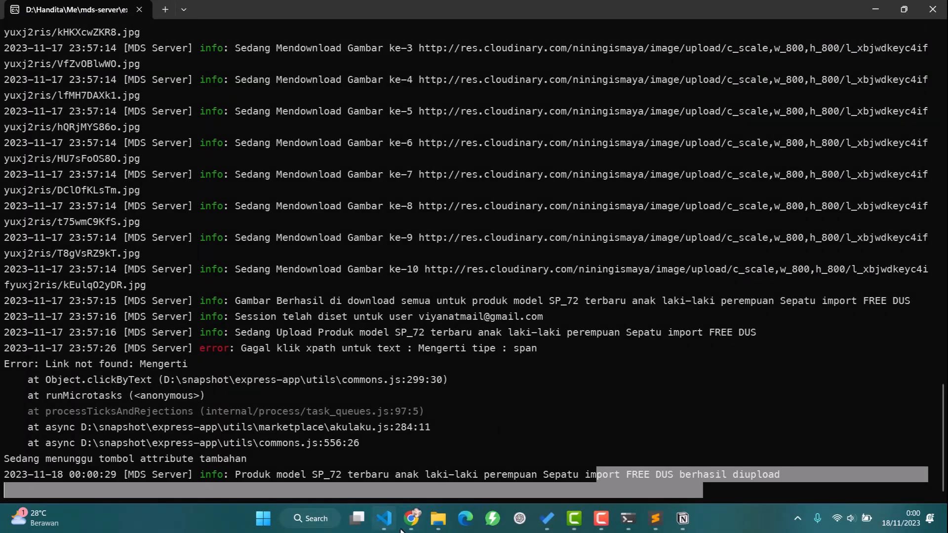
Step: Switch from the MDS Server terminal to the MDS ID browser window to check the Akulaku upload result
left_click(423, 518)
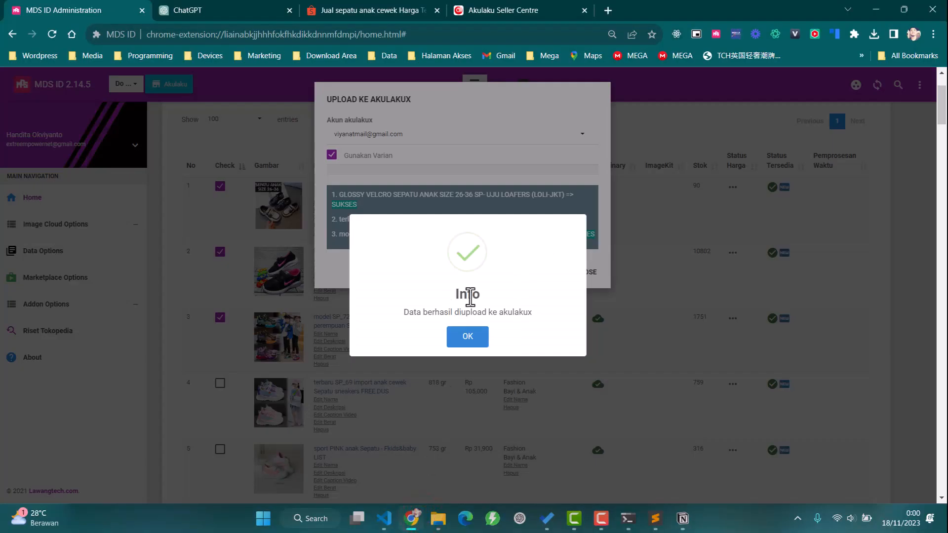